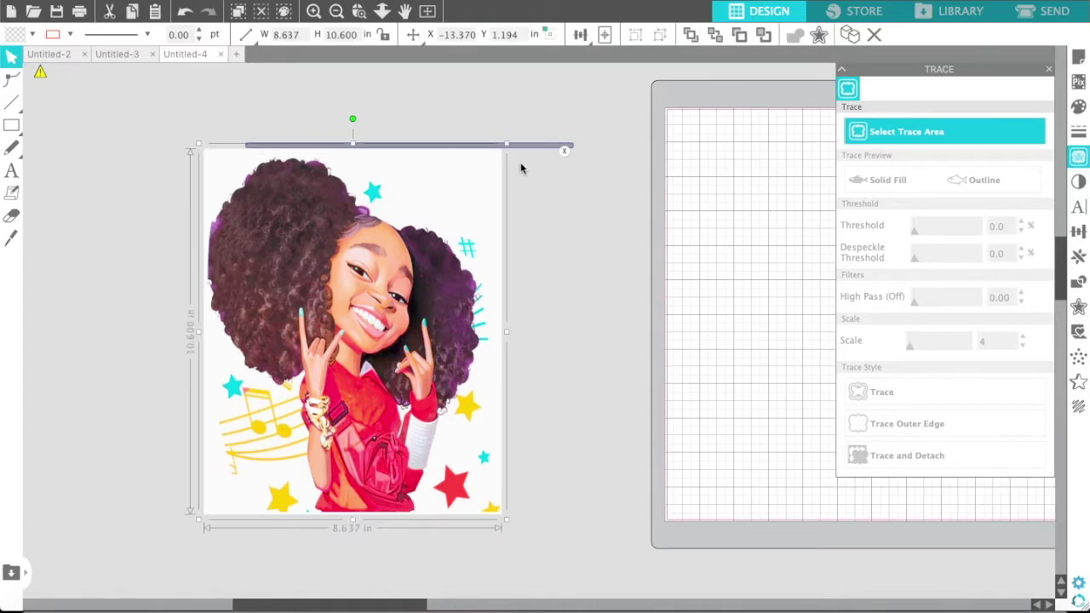
{"action": "left_click", "coordinate": [916, 132]}
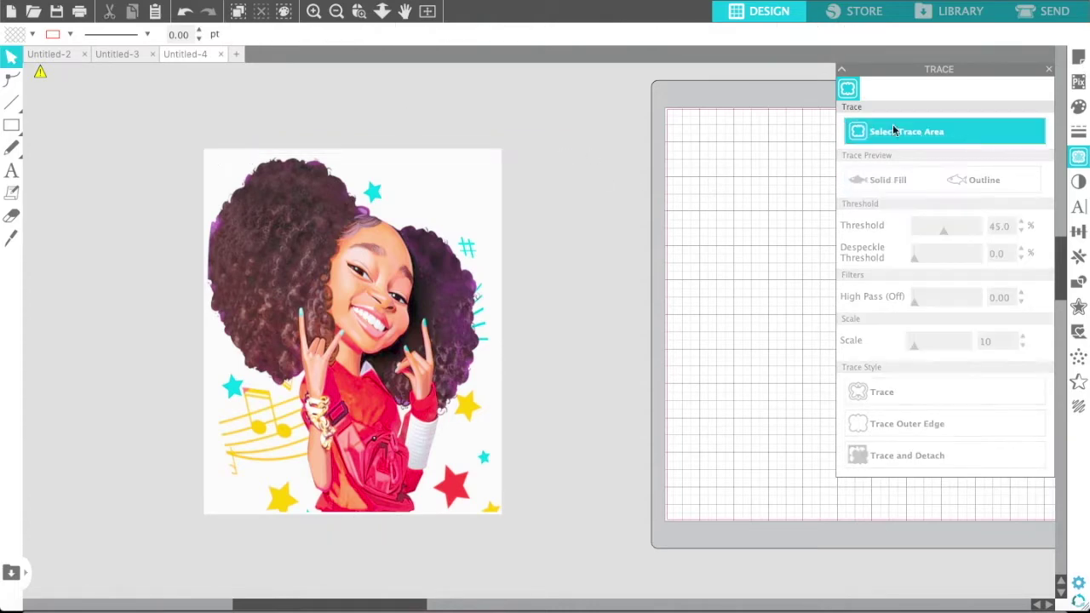
{"action": "mouse_move", "coordinate": [588, 138]}
{"action": "left_mouse_down"}
{"action": "mouse_move", "coordinate": [400, 102]}
{"action": "mouse_move", "coordinate": [335, 77]}
{"action": "left_mouse_up"}
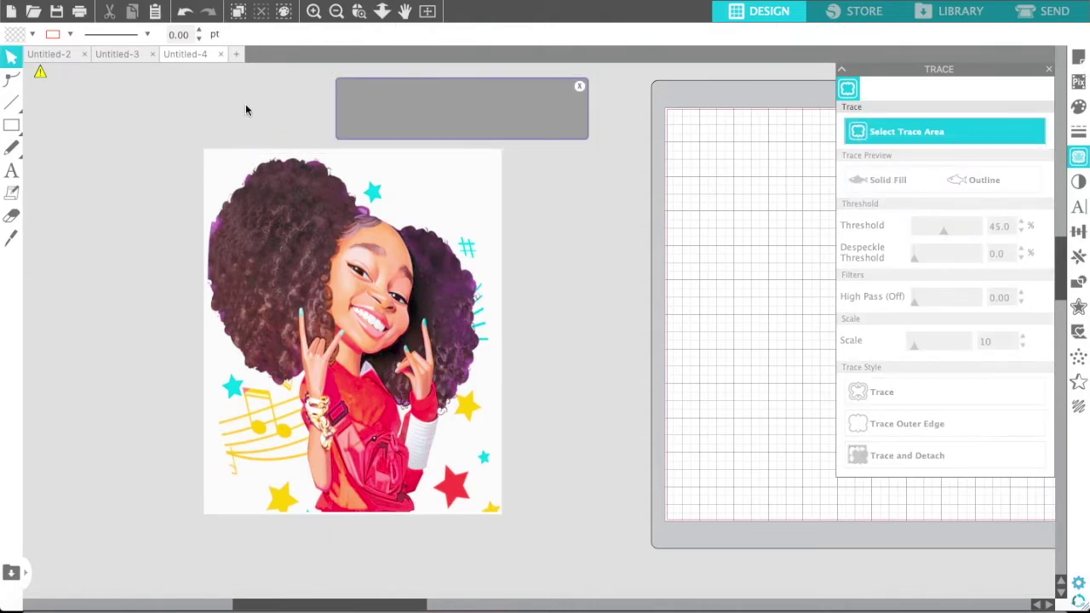
{"action": "left_click", "coordinate": [579, 87]}
Draw a trace area about 12.4 by 11 in around the whole character image and extend its upper edge.
{"action": "left_click", "coordinate": [862, 136]}
{"action": "mouse_move", "coordinate": [567, 157]}
{"action": "left_mouse_down"}
{"action": "mouse_move", "coordinate": [519, 167]}
{"action": "mouse_move", "coordinate": [291, 147]}
{"action": "mouse_move", "coordinate": [182, 206]}
{"action": "mouse_move", "coordinate": [141, 423]}
{"action": "mouse_move", "coordinate": [136, 530]}
{"action": "left_mouse_up"}
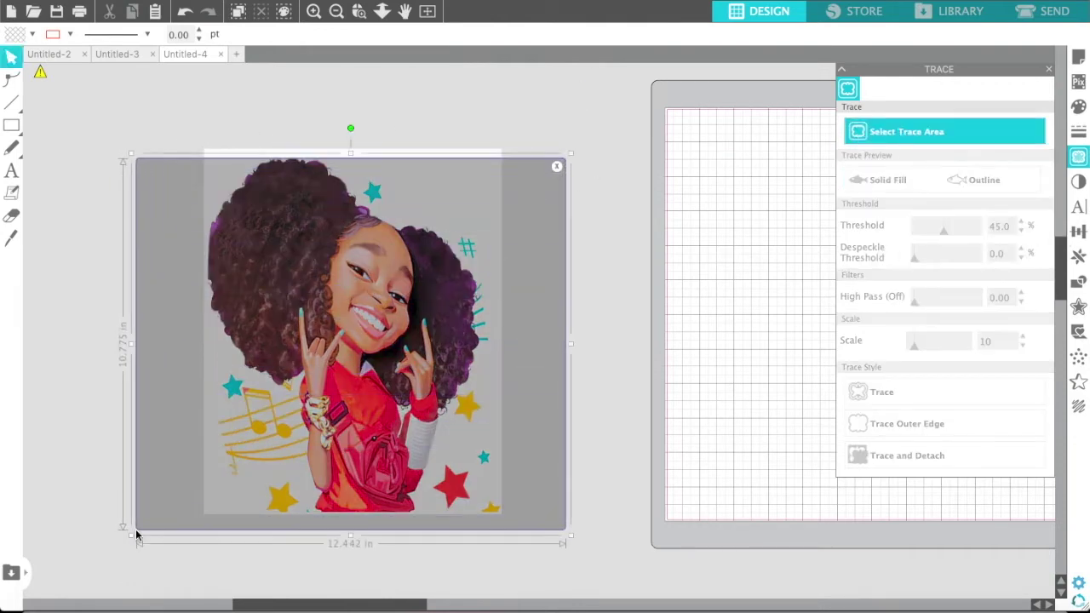
{"action": "left_click_drag", "start_coordinate": [352, 150], "coordinate": [353, 148]}
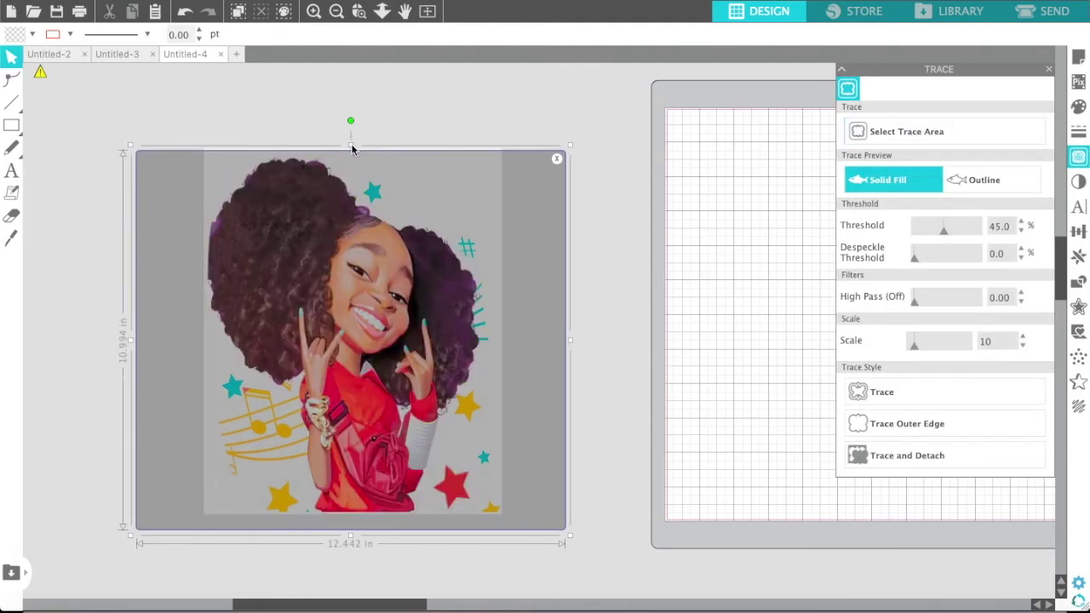
Trace and detach the character artwork at threshold 94% and scale 45, and cut the leftover background piece.
{"action": "left_click_drag", "start_coordinate": [943, 231], "coordinate": [976, 238]}
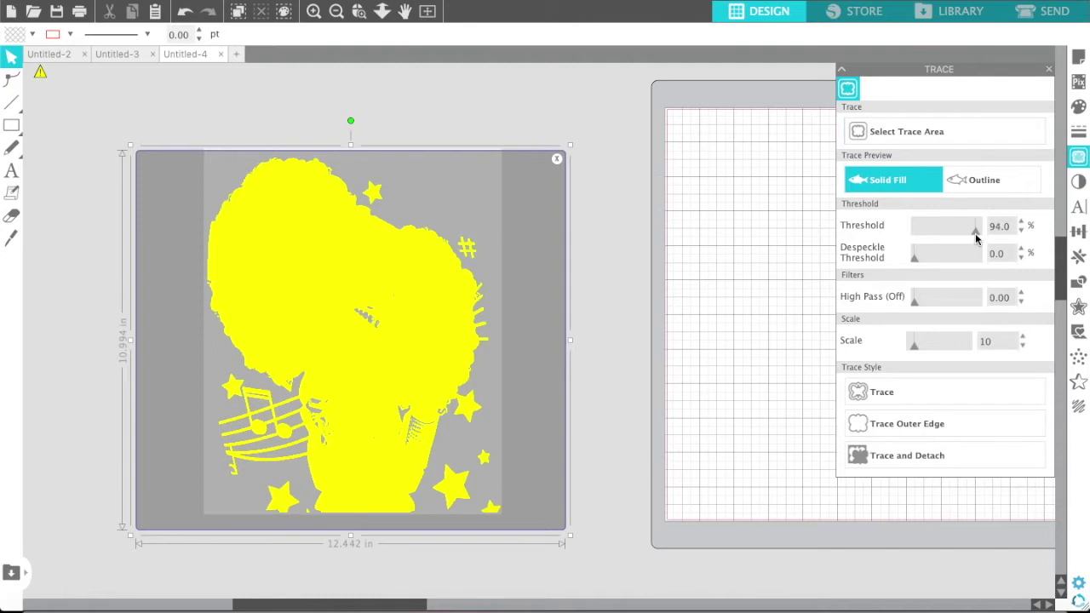
{"action": "left_click_drag", "start_coordinate": [913, 341], "coordinate": [944, 350]}
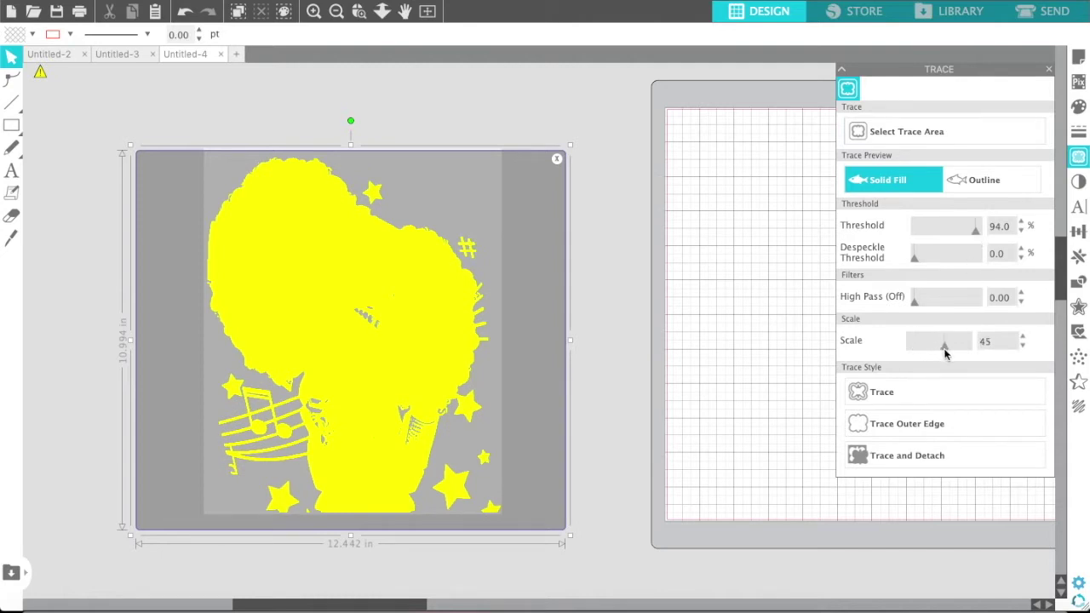
{"action": "left_click", "coordinate": [860, 460]}
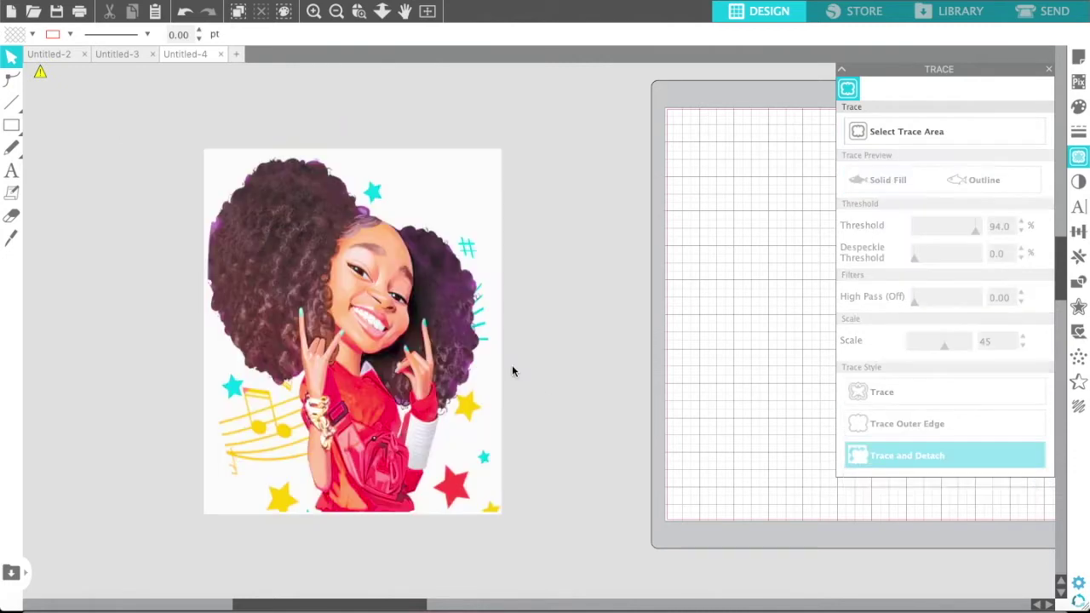
{"action": "right_click", "coordinate": [445, 200]}
{"action": "left_click", "coordinate": [474, 245]}
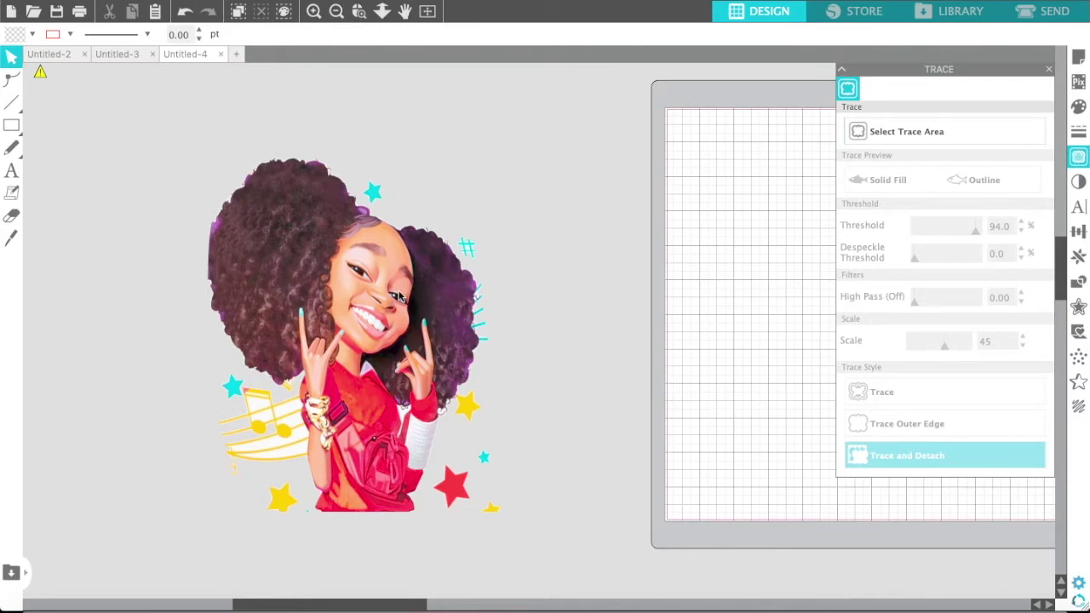
Move the character away from the loose shapes and the red star onto the cutting mat.
{"action": "left_click_drag", "start_coordinate": [394, 289], "coordinate": [174, 155]}
{"action": "left_click_drag", "start_coordinate": [463, 487], "coordinate": [710, 204]}
{"action": "left_click_drag", "start_coordinate": [238, 303], "coordinate": [204, 285]}
Trace the cyan hashtag symbol within an area about 3.5 by 3.1 in at threshold 71%.
{"action": "mouse_move", "coordinate": [473, 249]}
{"action": "left_mouse_down"}
{"action": "mouse_move", "coordinate": [500, 239]}
{"action": "mouse_move", "coordinate": [546, 308]}
{"action": "mouse_move", "coordinate": [464, 202]}
{"action": "left_mouse_up"}
{"action": "left_click", "coordinate": [869, 132]}
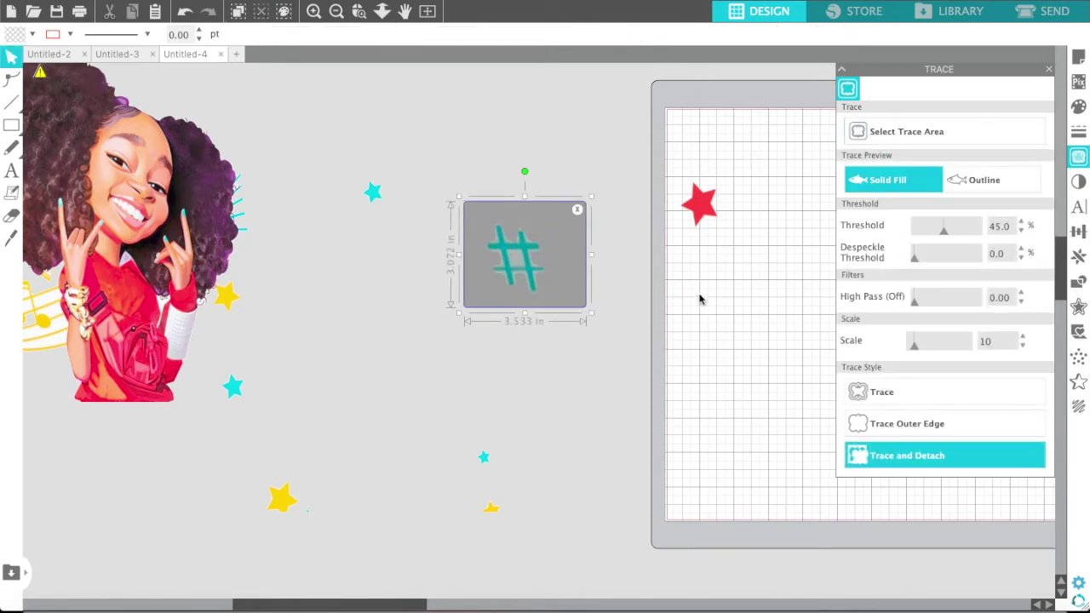
{"action": "left_click_drag", "start_coordinate": [948, 237], "coordinate": [960, 239]}
{"action": "left_click", "coordinate": [864, 394]}
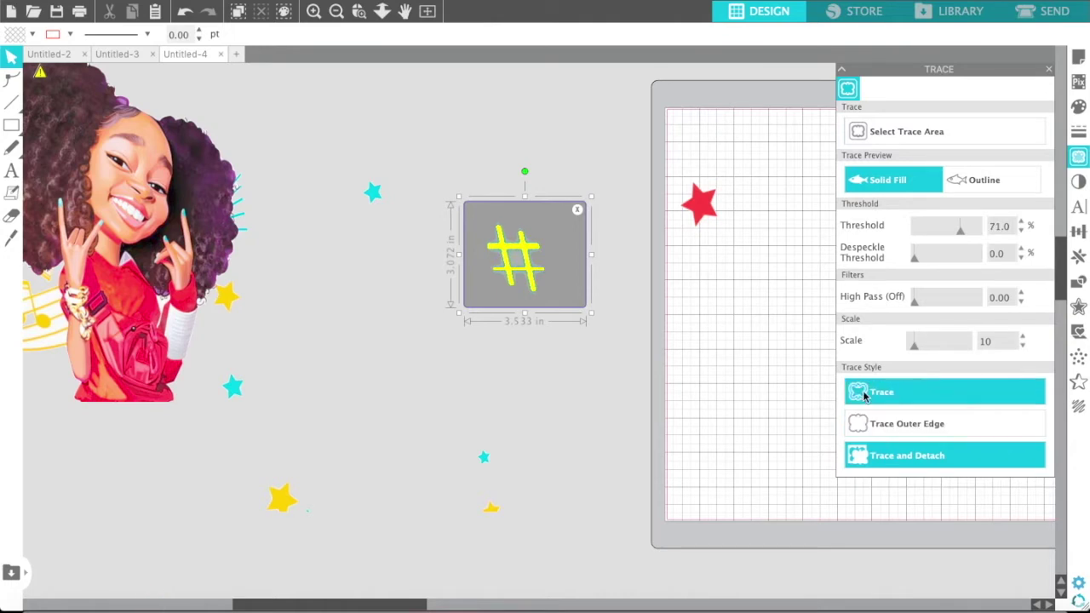
Move the original hashtag image off its traced outline and cut it from the design.
{"action": "left_click_drag", "start_coordinate": [523, 294], "coordinate": [539, 360]}
{"action": "right_click", "coordinate": [547, 328]}
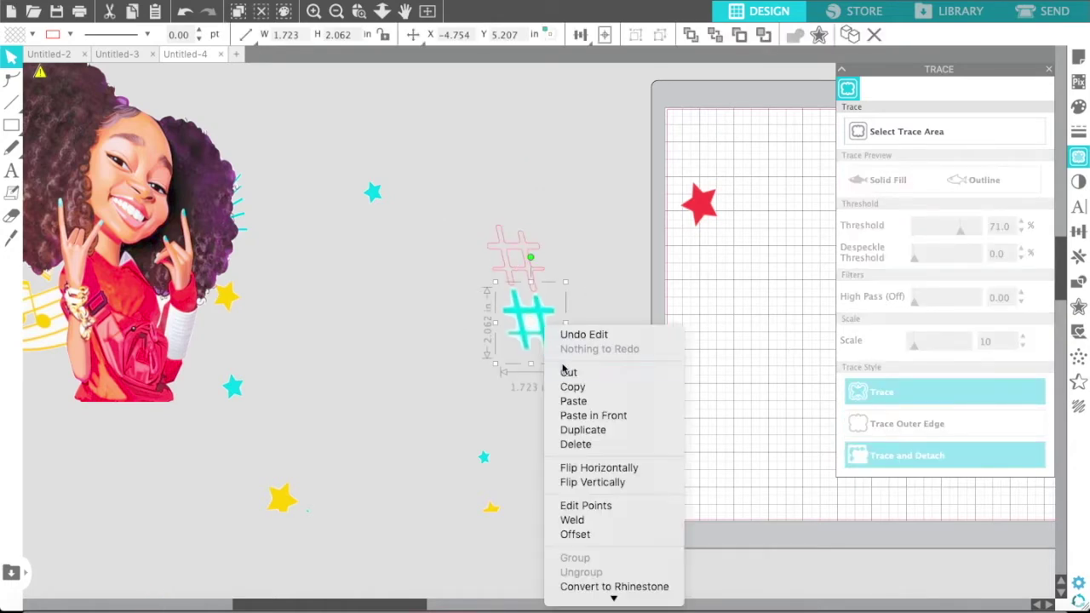
{"action": "left_click", "coordinate": [567, 372]}
Give the traced hashtag a black fill and black line colour, and move it onto the mat beside the red star.
{"action": "left_click", "coordinate": [503, 273]}
{"action": "left_click", "coordinate": [31, 34]}
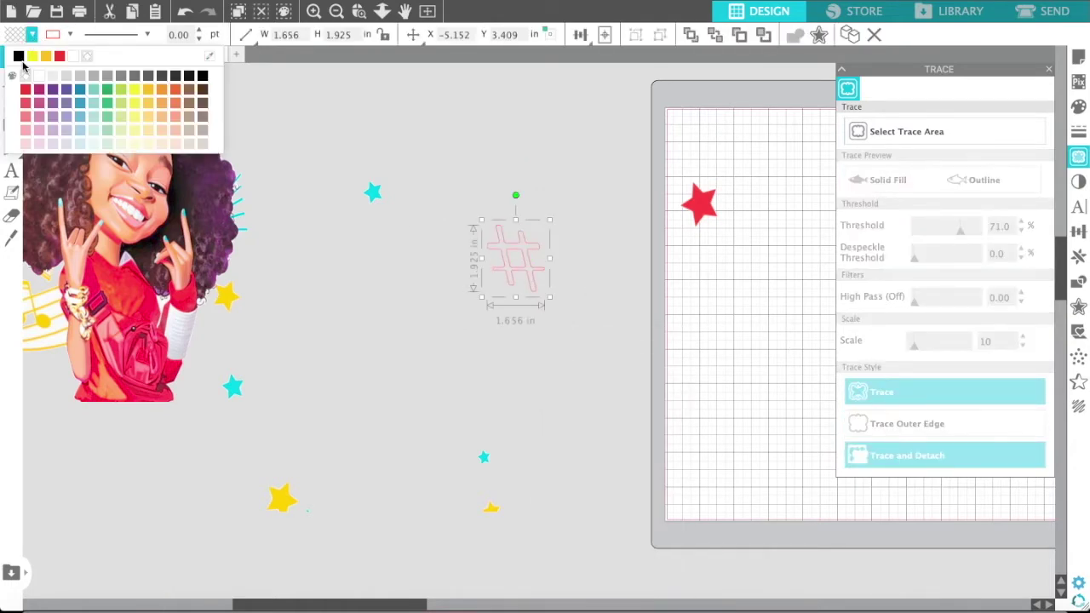
{"action": "left_click", "coordinate": [18, 55]}
{"action": "left_click", "coordinate": [70, 34]}
{"action": "left_click", "coordinate": [55, 57]}
{"action": "left_click_drag", "start_coordinate": [515, 259], "coordinate": [662, 264]}
{"action": "left_click_drag", "start_coordinate": [768, 257], "coordinate": [802, 167]}
Cut the remaining loose cyan and yellow stars, and move the character back into the cleared space.
{"action": "left_click_drag", "start_coordinate": [195, 216], "coordinate": [178, 178]}
{"action": "left_click", "coordinate": [382, 183]}
{"action": "left_click_drag", "start_coordinate": [385, 180], "coordinate": [399, 496]}
{"action": "scroll", "coordinate": [398, 495], "scroll_direction": "up", "scroll_amount": 1}
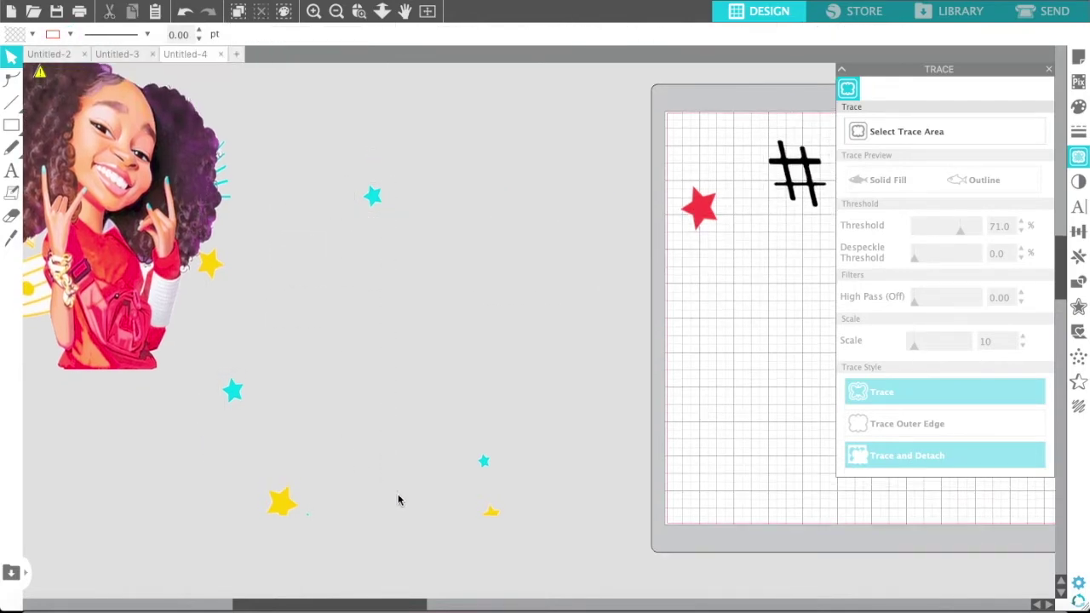
{"action": "left_click_drag", "start_coordinate": [513, 550], "coordinate": [215, 368]}
{"action": "right_click", "coordinate": [239, 363]}
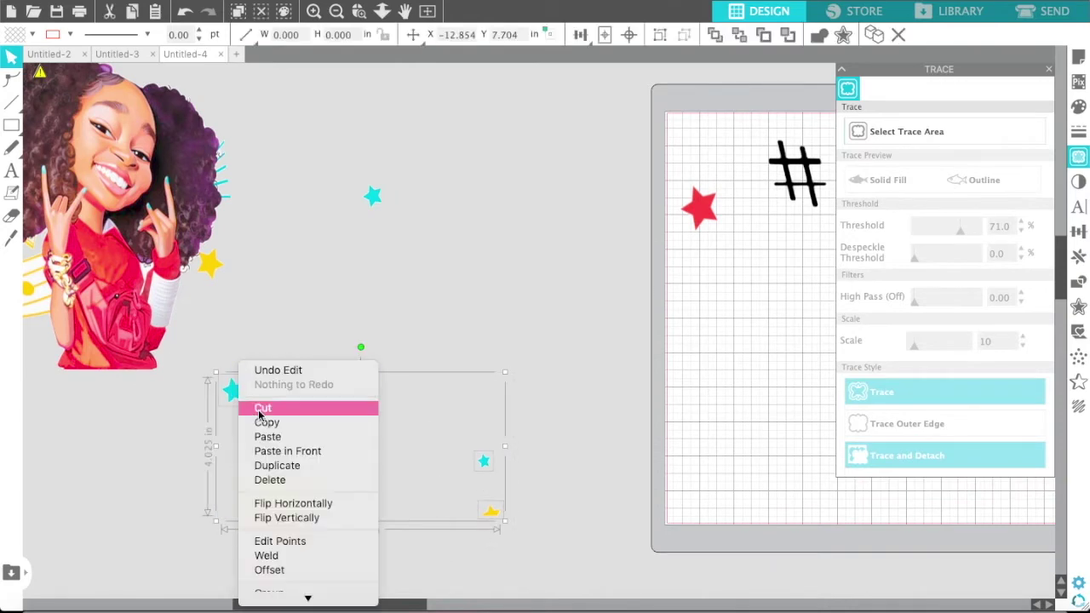
{"action": "left_click", "coordinate": [260, 415]}
{"action": "right_click", "coordinate": [379, 194]}
{"action": "left_click", "coordinate": [407, 236]}
{"action": "left_click_drag", "start_coordinate": [244, 262], "coordinate": [322, 289]}
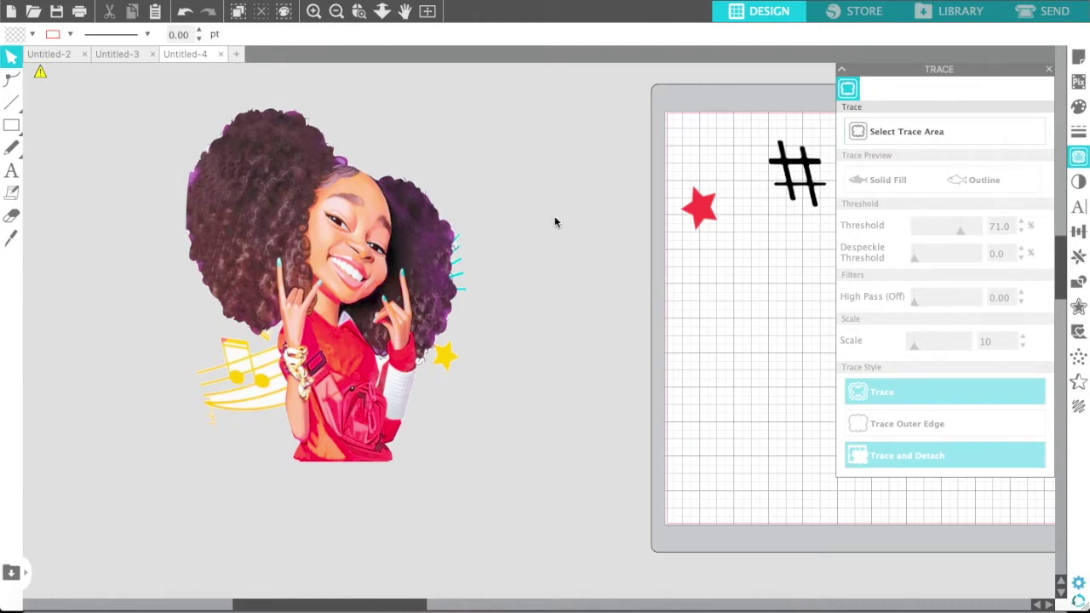
Trace the cyan accent lines beside the hair within a tight area about 0.6 in wide at threshold 74%.
{"action": "left_click", "coordinate": [859, 136]}
{"action": "mouse_move", "coordinate": [517, 298]}
{"action": "left_mouse_down"}
{"action": "mouse_move", "coordinate": [463, 276]}
{"action": "mouse_move", "coordinate": [442, 226]}
{"action": "left_mouse_up"}
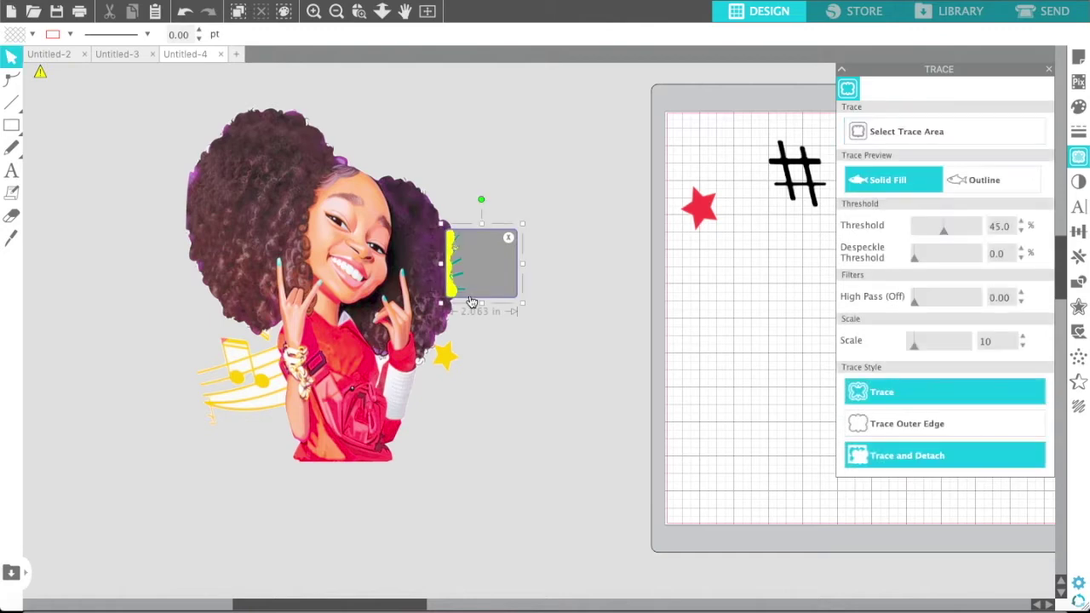
{"action": "left_click_drag", "start_coordinate": [448, 299], "coordinate": [453, 297]}
{"action": "left_click_drag", "start_coordinate": [525, 261], "coordinate": [476, 261]}
{"action": "left_click_drag", "start_coordinate": [944, 230], "coordinate": [966, 240]}
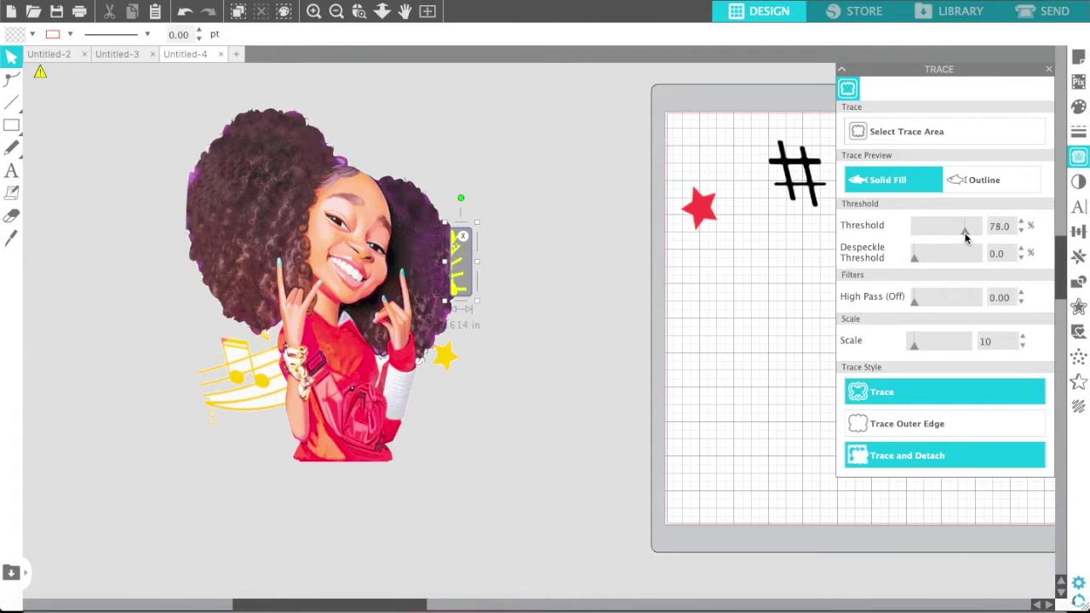
{"action": "left_click", "coordinate": [860, 394]}
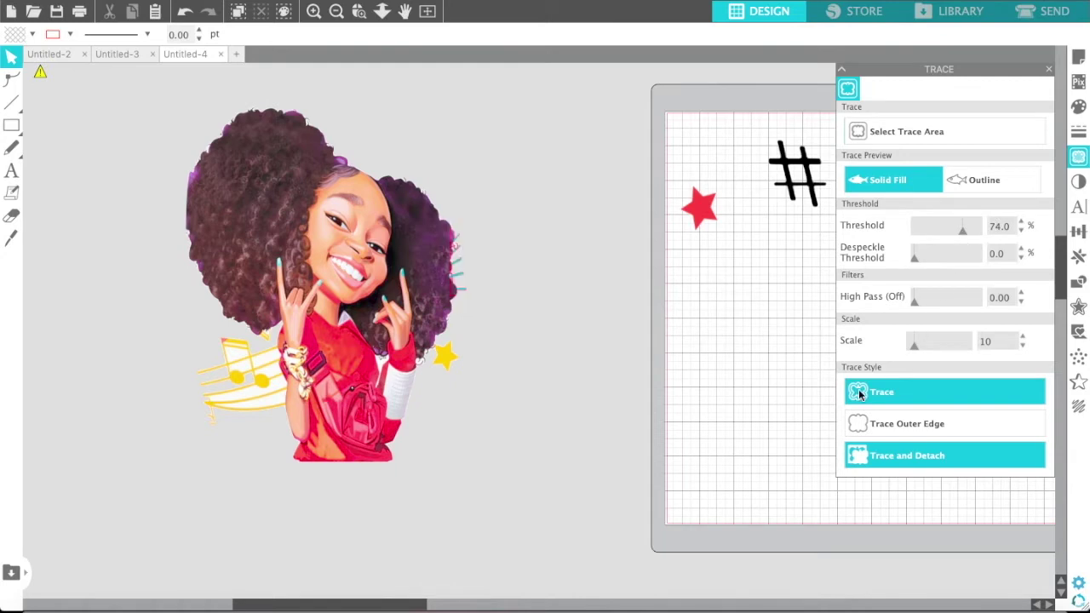
Move the traced accent lines clear of the hair, colour their fill and line golden yellow, and duplicate them.
{"action": "left_click_drag", "start_coordinate": [457, 295], "coordinate": [516, 303]}
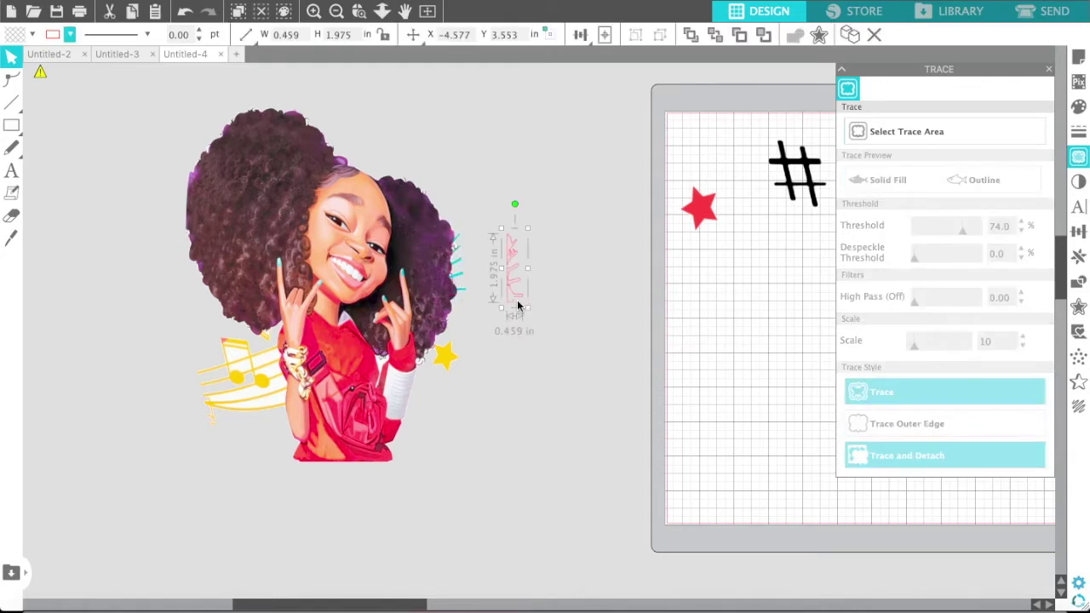
{"action": "left_click", "coordinate": [32, 34]}
{"action": "left_click", "coordinate": [48, 71]}
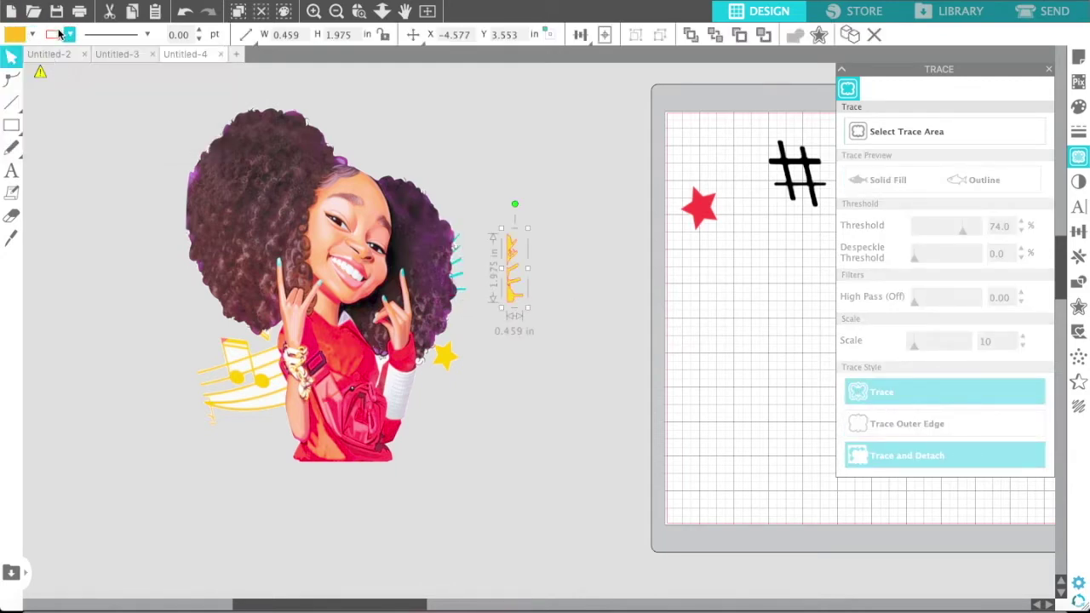
{"action": "left_click", "coordinate": [70, 35]}
{"action": "left_click", "coordinate": [61, 58]}
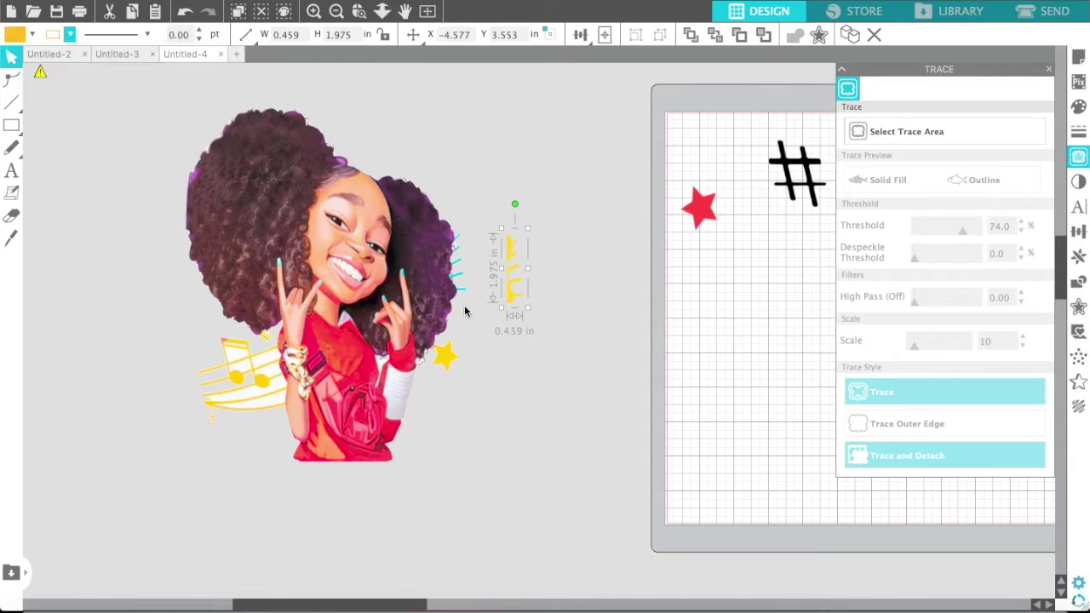
{"action": "right_click", "coordinate": [510, 294]}
{"action": "left_click", "coordinate": [555, 394]}
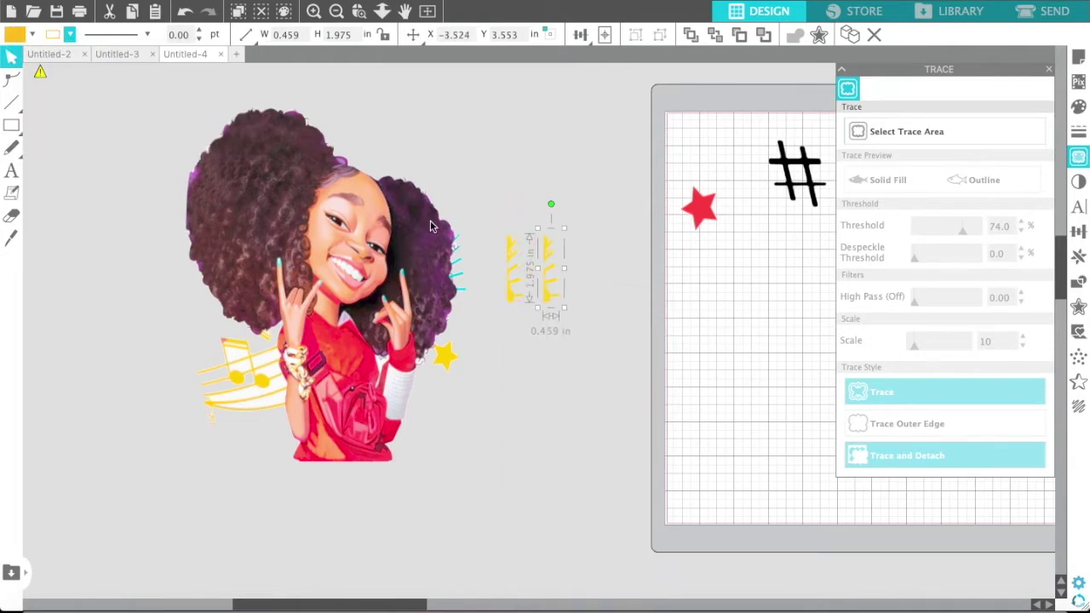
Erase the original cyan accent lines and the yellow star beneath the hair from the character image.
{"action": "left_click", "coordinate": [11, 215]}
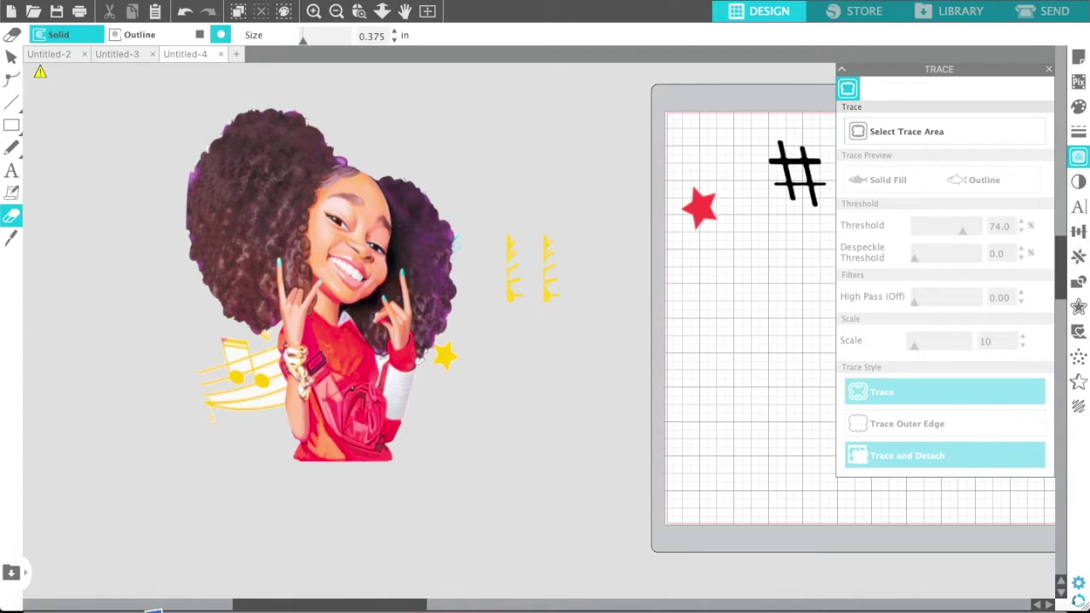
{"action": "left_click_drag", "start_coordinate": [457, 245], "coordinate": [465, 237]}
{"action": "left_click_drag", "start_coordinate": [435, 374], "coordinate": [445, 364]}
{"action": "left_click", "coordinate": [12, 56]}
Trace the music notes beside the character within an area about 2.8 by 2.8 in at threshold 85% and scale 33.
{"action": "left_click", "coordinate": [851, 133]}
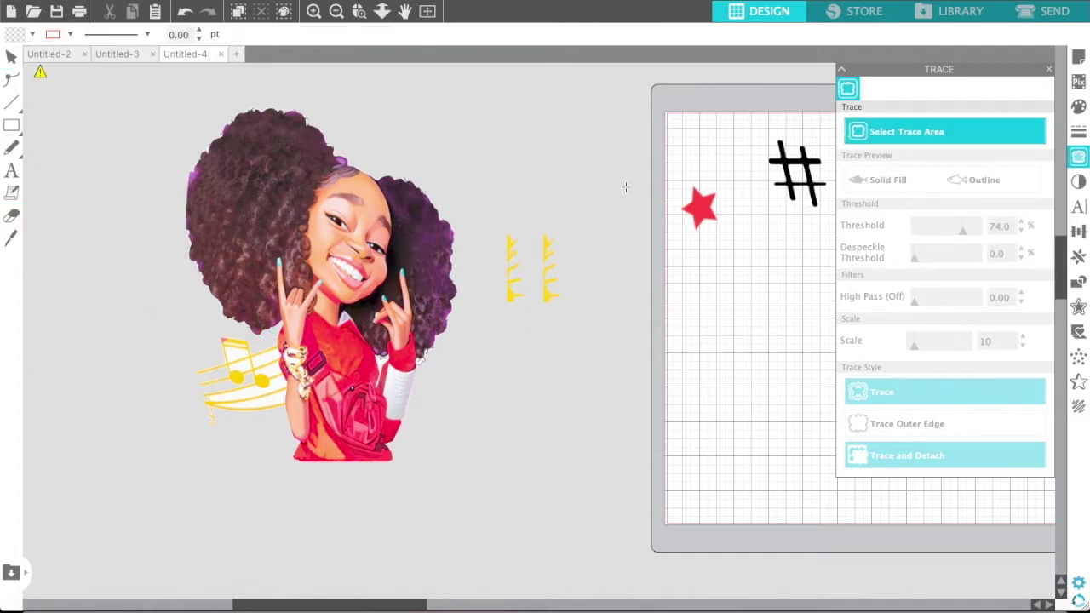
{"action": "left_click_drag", "start_coordinate": [262, 316], "coordinate": [164, 439]}
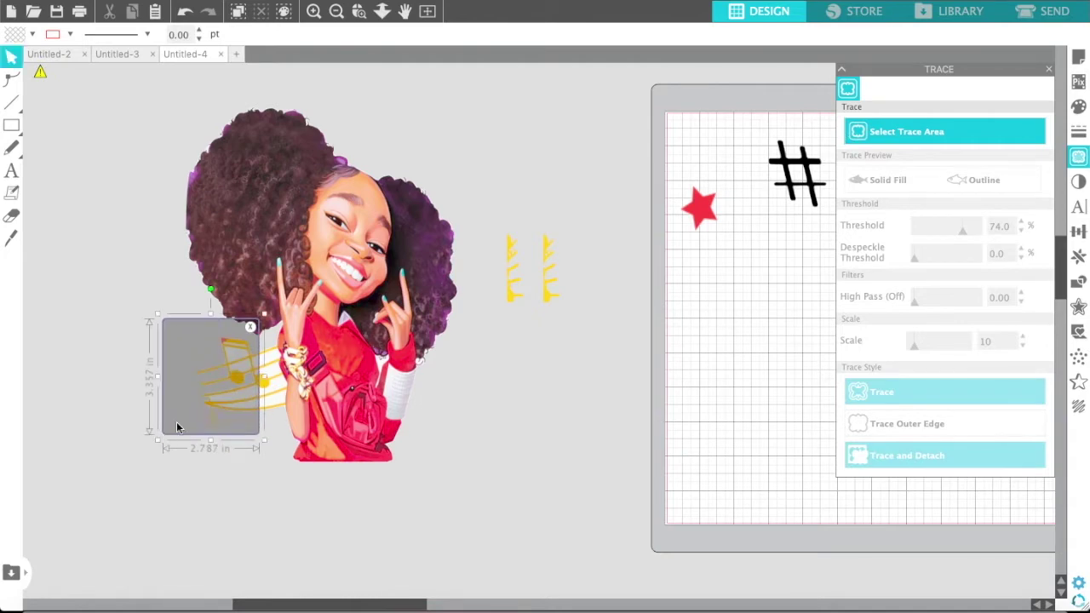
{"action": "left_click_drag", "start_coordinate": [218, 409], "coordinate": [245, 406]}
{"action": "left_click_drag", "start_coordinate": [240, 318], "coordinate": [243, 329]}
{"action": "left_click_drag", "start_coordinate": [238, 438], "coordinate": [238, 434]}
{"action": "left_click_drag", "start_coordinate": [949, 232], "coordinate": [966, 231]}
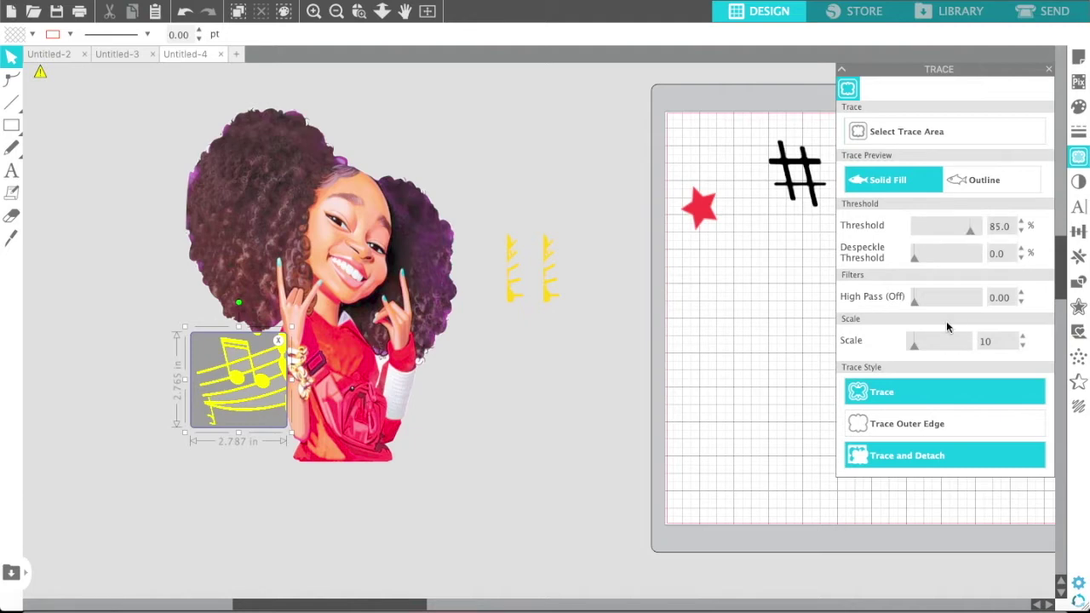
{"action": "left_click_drag", "start_coordinate": [916, 349], "coordinate": [934, 347]}
{"action": "left_click", "coordinate": [865, 398]}
Move the character up off the traced notes and erase the original music staff where it joins the artwork.
{"action": "mouse_move", "coordinate": [251, 393]}
{"action": "left_mouse_down"}
{"action": "mouse_move", "coordinate": [149, 382]}
{"action": "mouse_move", "coordinate": [260, 310]}
{"action": "mouse_move", "coordinate": [255, 290]}
{"action": "left_mouse_up"}
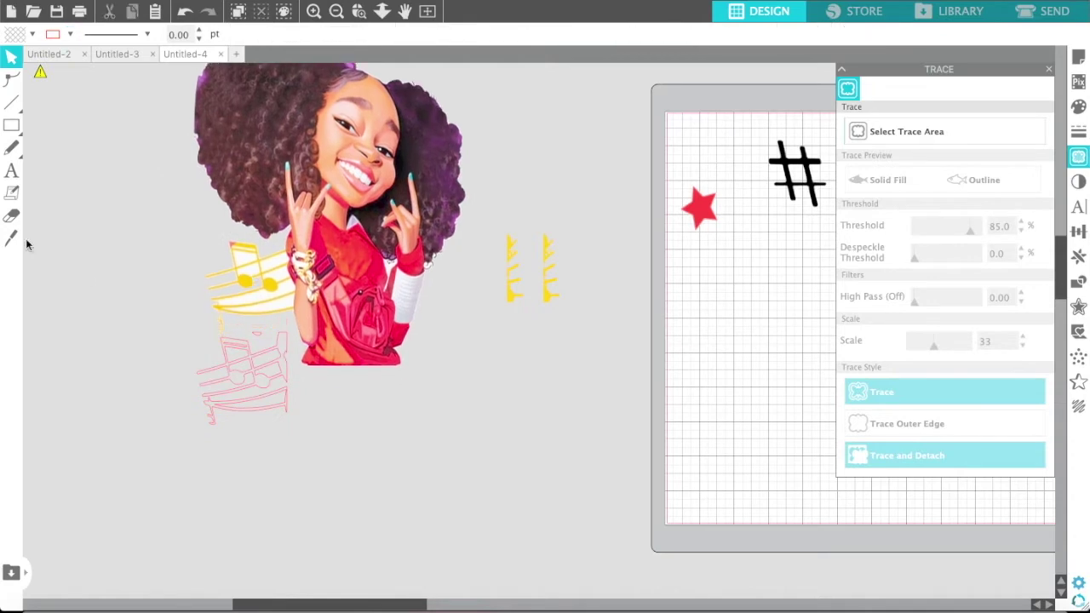
{"action": "left_click", "coordinate": [14, 217]}
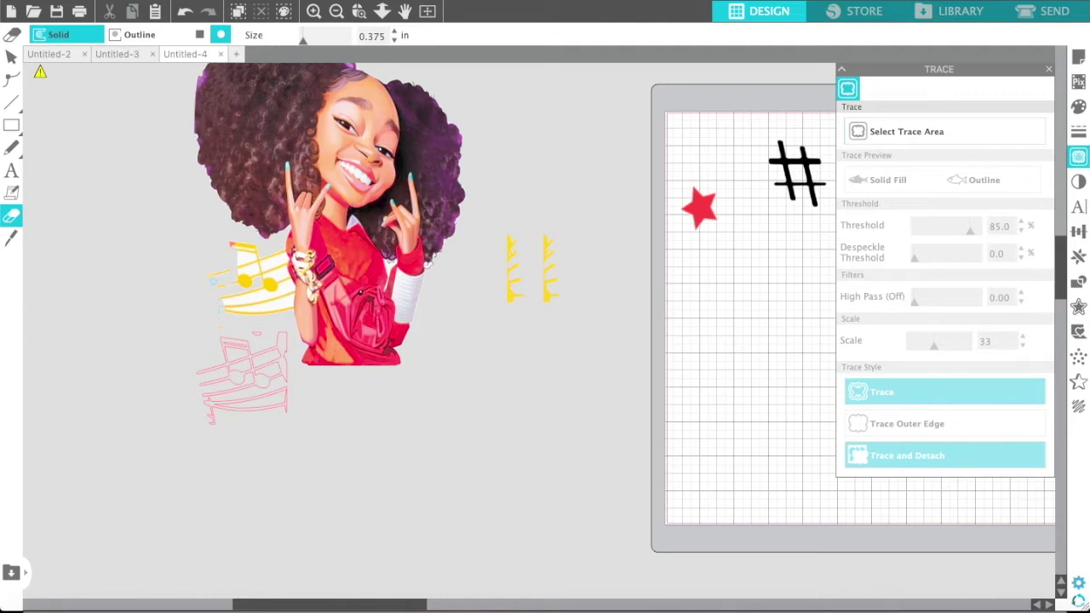
{"action": "mouse_move", "coordinate": [212, 281]}
{"action": "left_mouse_down"}
{"action": "mouse_move", "coordinate": [241, 246]}
{"action": "mouse_move", "coordinate": [283, 258]}
{"action": "left_mouse_up"}
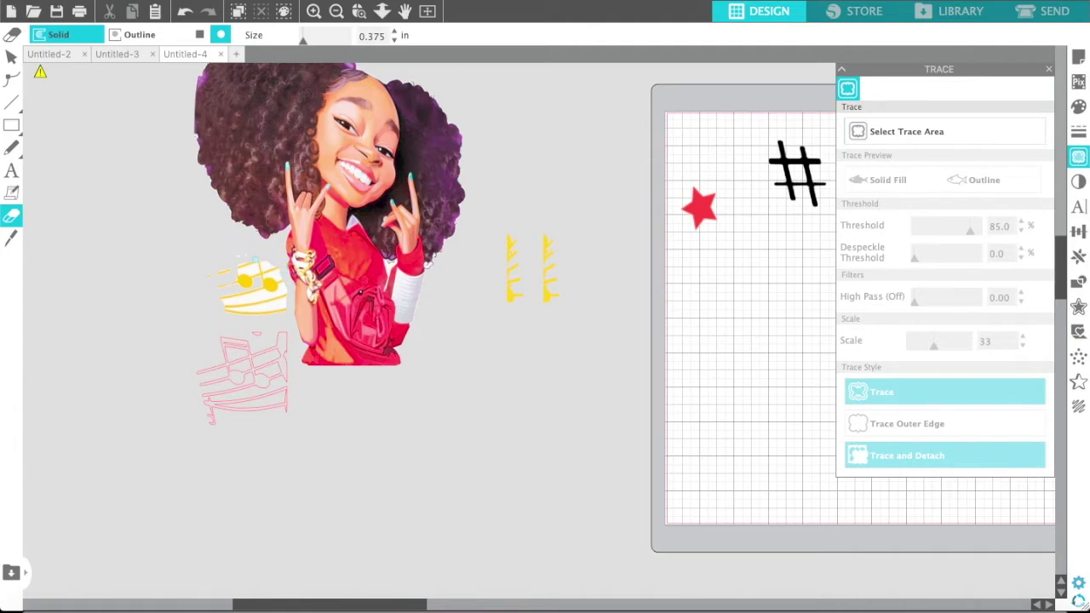
Cut the leftover pieces of the original music notes from beside the character.
{"action": "right_click", "coordinate": [249, 320]}
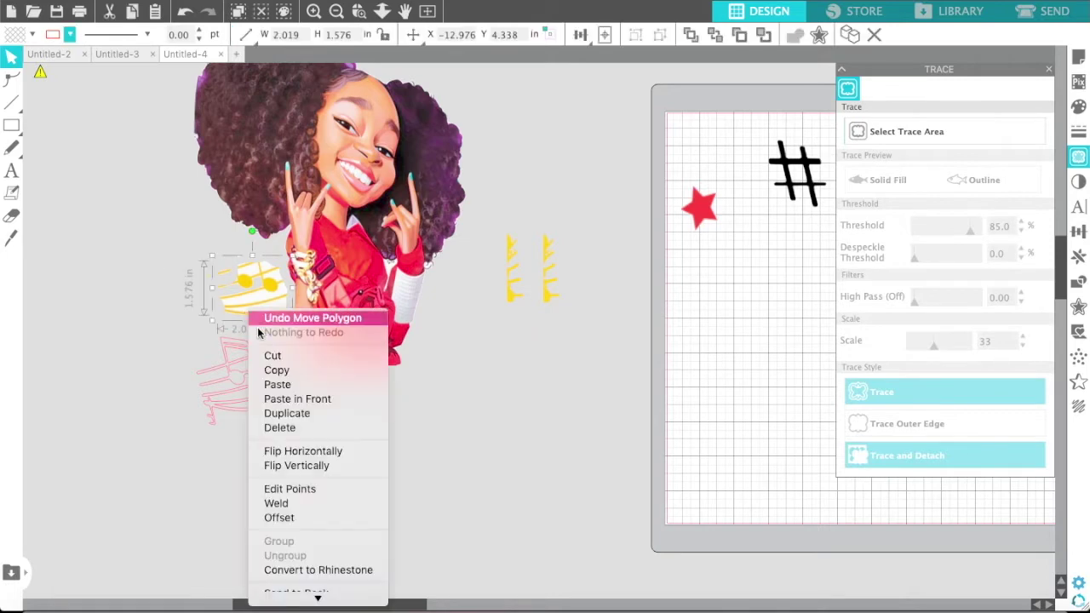
{"action": "left_click", "coordinate": [272, 355]}
{"action": "left_click", "coordinate": [205, 259]}
{"action": "right_click", "coordinate": [213, 254]}
{"action": "left_click", "coordinate": [228, 297]}
Set the fill and line colour of the traced music notes to golden yellow.
{"action": "left_click", "coordinate": [270, 417]}
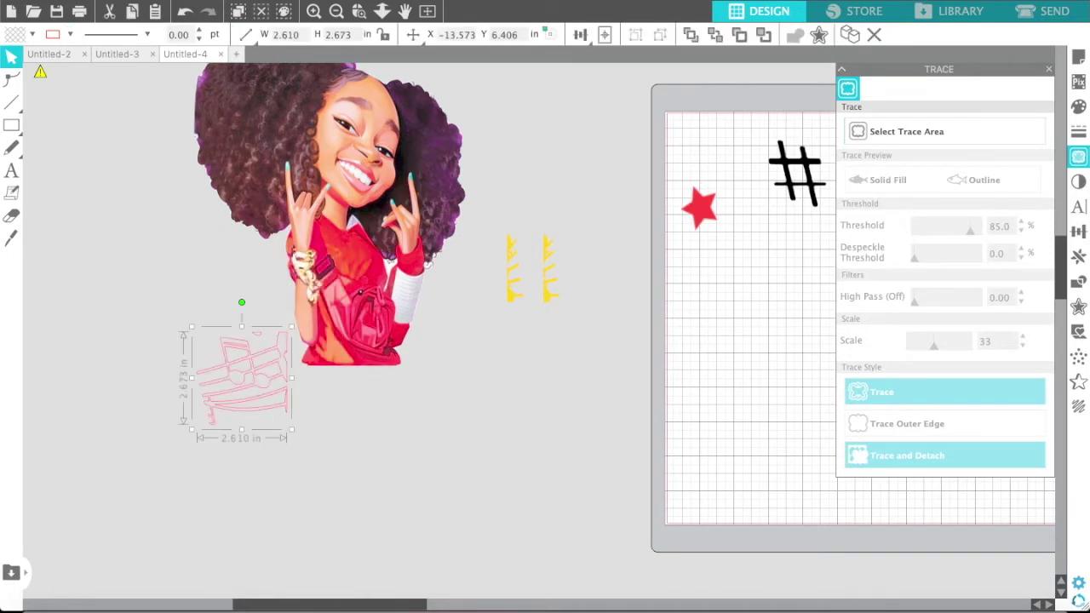
{"action": "left_click", "coordinate": [32, 37]}
{"action": "left_click", "coordinate": [13, 59]}
{"action": "left_click", "coordinate": [31, 37]}
{"action": "left_click", "coordinate": [33, 56]}
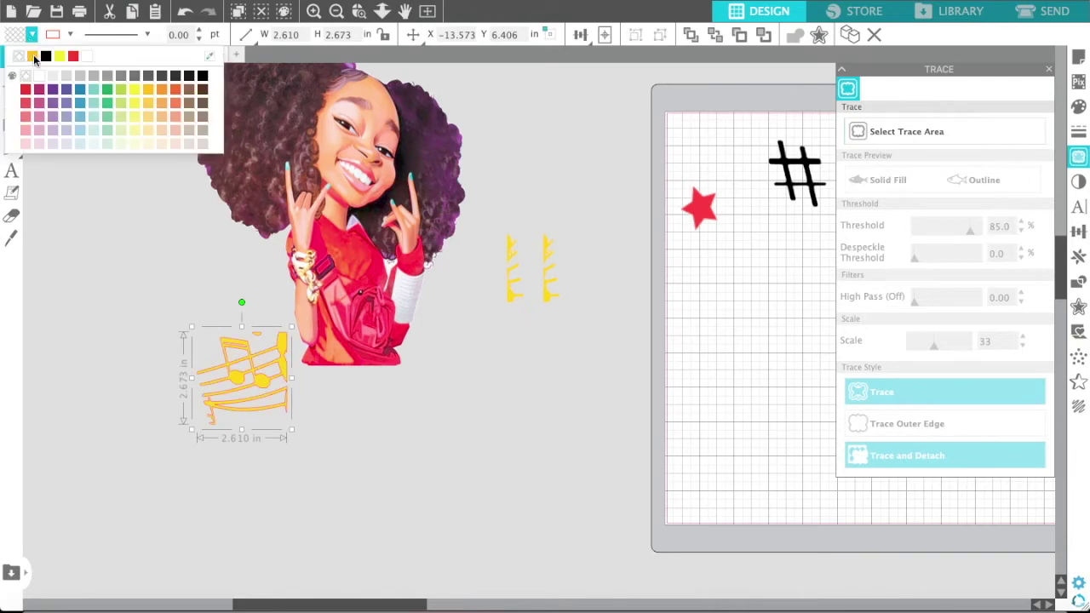
{"action": "left_click", "coordinate": [71, 35]}
{"action": "left_click", "coordinate": [60, 57]}
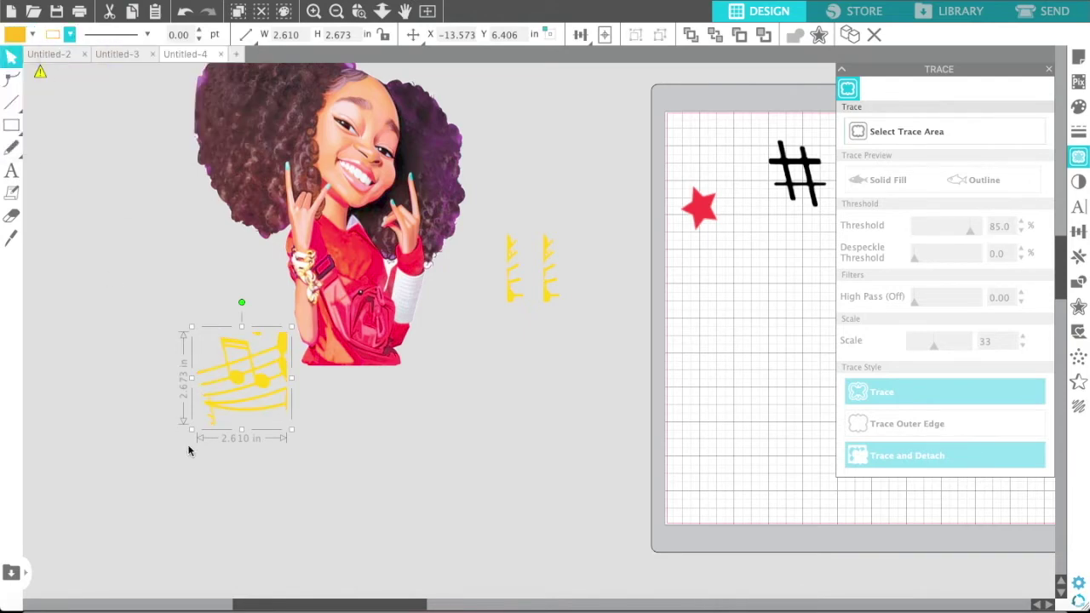
Erase the stray blotch at the end of the traced music staff lines.
{"action": "left_click", "coordinate": [11, 216]}
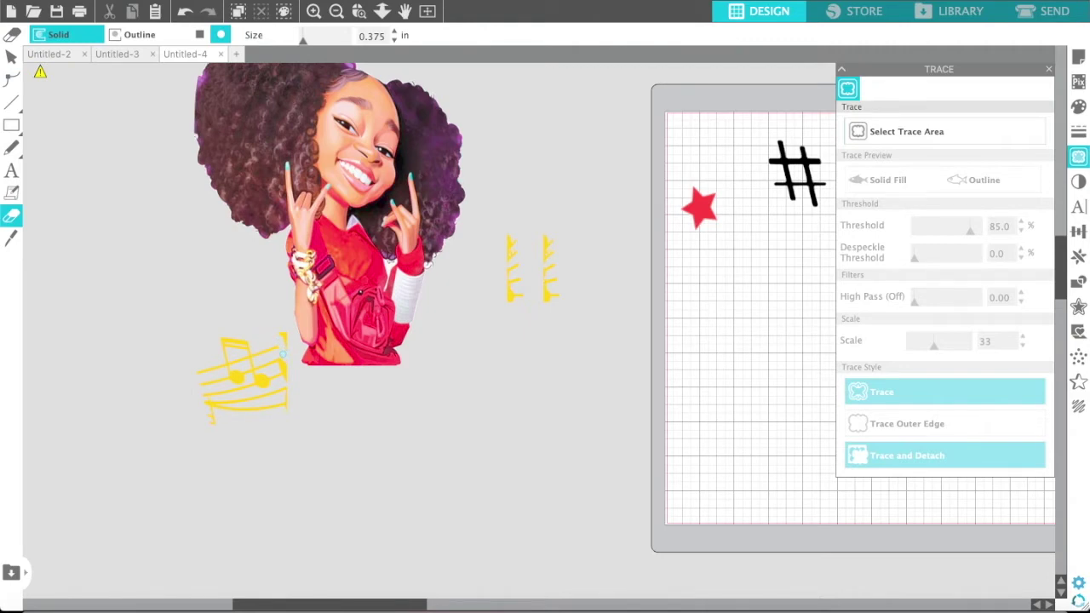
{"action": "left_click_drag", "start_coordinate": [285, 348], "coordinate": [283, 336]}
{"action": "left_click", "coordinate": [184, 10]}
{"action": "left_click", "coordinate": [284, 363]}
{"action": "left_click", "coordinate": [11, 57]}
Move the character up clear of the traced music notes and group all the yellow note pieces.
{"action": "left_click_drag", "start_coordinate": [239, 399], "coordinate": [196, 322]}
{"action": "left_click", "coordinate": [191, 324]}
{"action": "left_click_drag", "start_coordinate": [326, 239], "coordinate": [331, 172]}
{"action": "left_click_drag", "start_coordinate": [196, 329], "coordinate": [287, 399]}
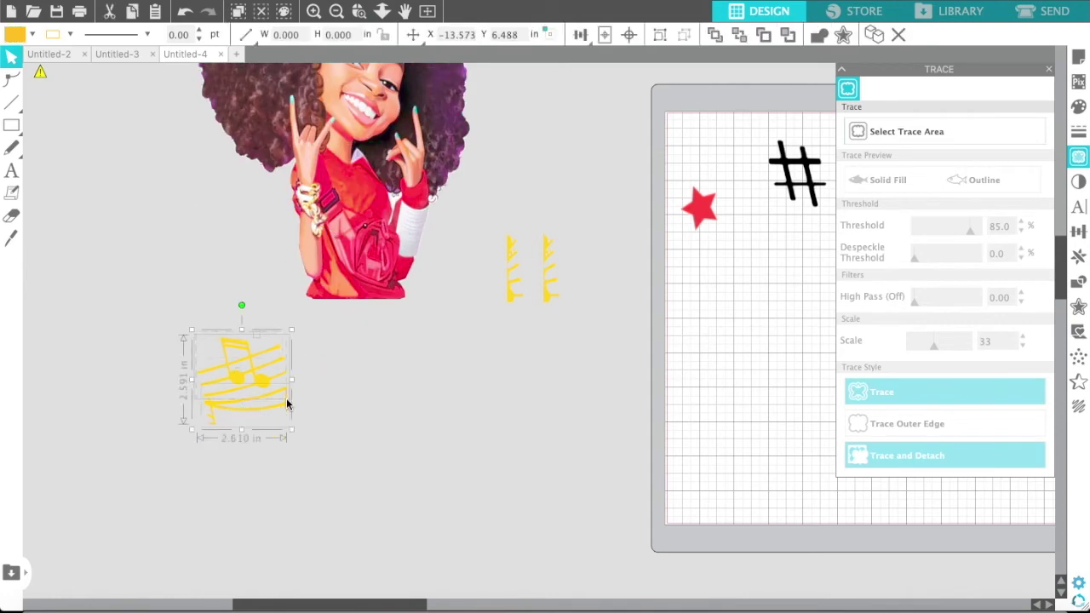
{"action": "left_click", "coordinate": [659, 34]}
Place the grouped music notes on the cutting mat beside the hashtag and close the Trace settings.
{"action": "mouse_move", "coordinate": [244, 346]}
{"action": "left_mouse_down"}
{"action": "mouse_move", "coordinate": [434, 312]}
{"action": "mouse_move", "coordinate": [630, 310]}
{"action": "left_mouse_up"}
{"action": "scroll", "coordinate": [630, 310], "scroll_direction": "right", "scroll_amount": 3}
{"action": "left_click", "coordinate": [1049, 69]}
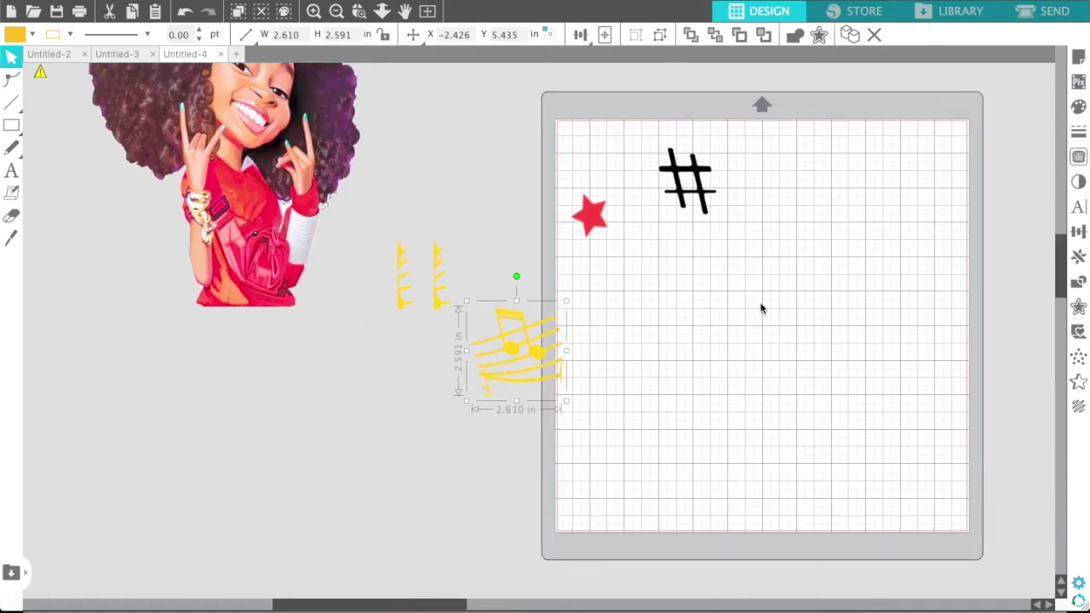
{"action": "left_click_drag", "start_coordinate": [530, 340], "coordinate": [785, 220]}
Duplicate the red star and place the copy directly above the original on the mat.
{"action": "right_click", "coordinate": [594, 233]}
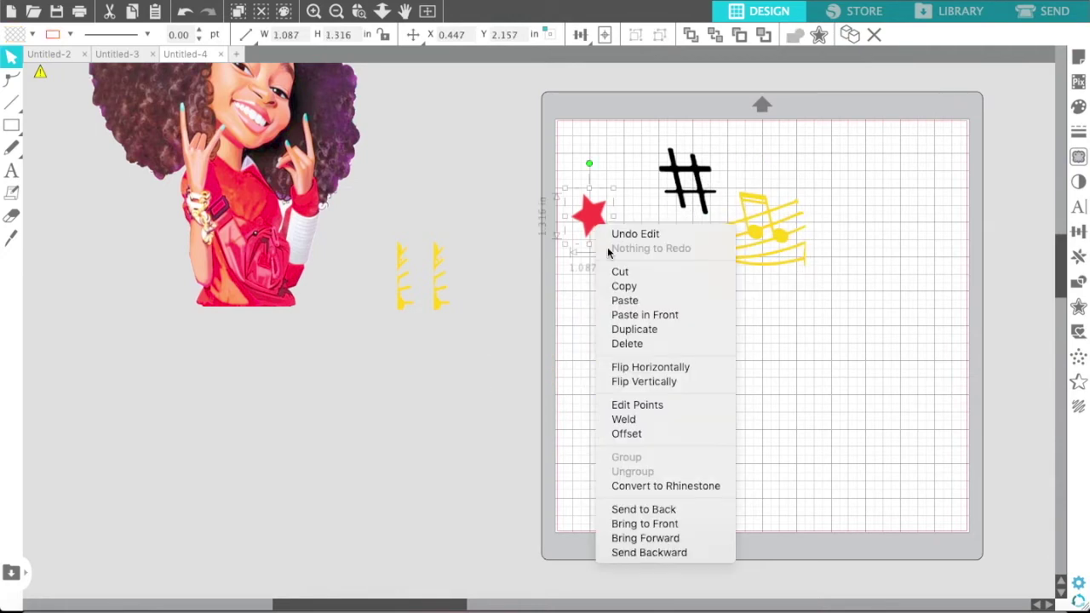
{"action": "left_click", "coordinate": [617, 328]}
{"action": "left_click_drag", "start_coordinate": [582, 216], "coordinate": [585, 164]}
Shrink the hashtag to about 1.07 by 1.24 in, set it beside the upper star, and duplicate it below.
{"action": "left_click_drag", "start_coordinate": [687, 174], "coordinate": [647, 153]}
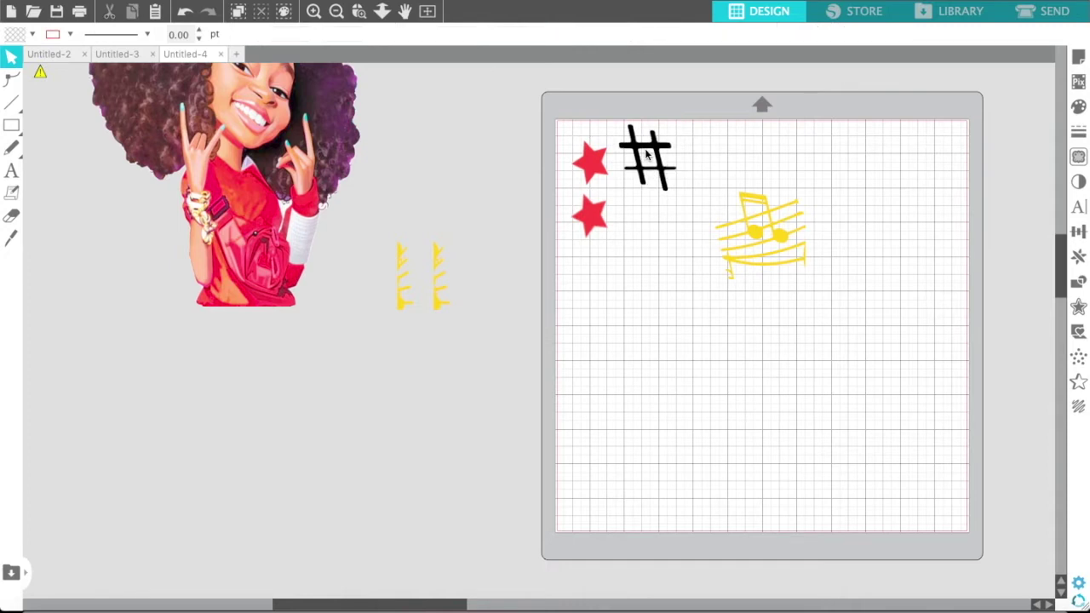
{"action": "right_click", "coordinate": [620, 133]}
{"action": "left_click", "coordinate": [612, 118]}
{"action": "left_click_drag", "start_coordinate": [612, 119], "coordinate": [645, 223]}
{"action": "right_click", "coordinate": [637, 153]}
{"action": "left_click", "coordinate": [687, 247]}
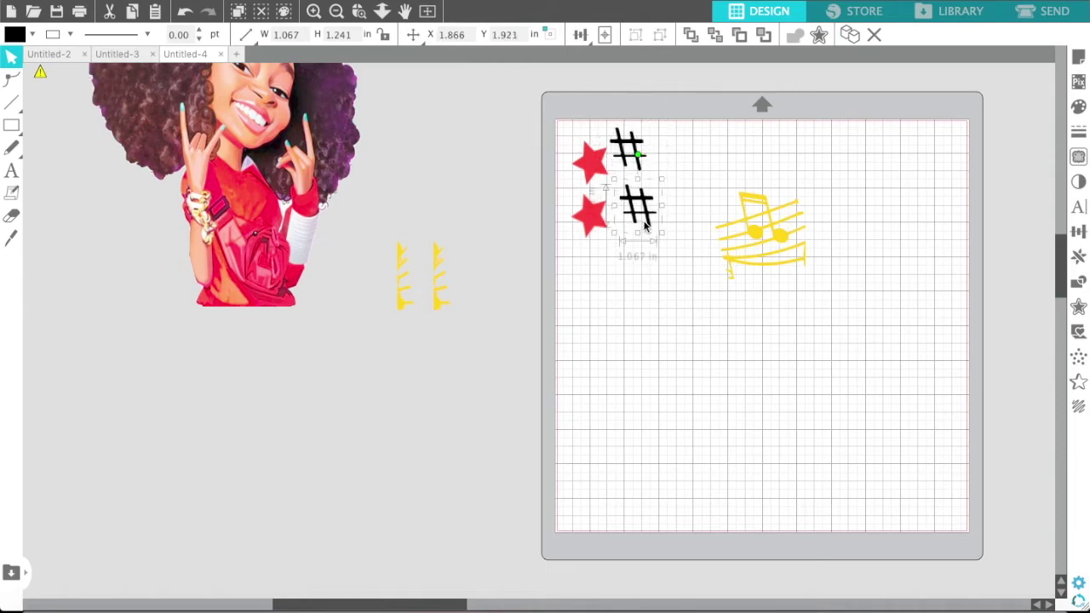
Shift the two stars into the mat's upper corner and add a third star beneath them by duplicating.
{"action": "left_click_drag", "start_coordinate": [596, 158], "coordinate": [586, 145]}
{"action": "left_click_drag", "start_coordinate": [588, 200], "coordinate": [590, 269]}
{"action": "right_click", "coordinate": [577, 193]}
{"action": "left_click", "coordinate": [624, 287]}
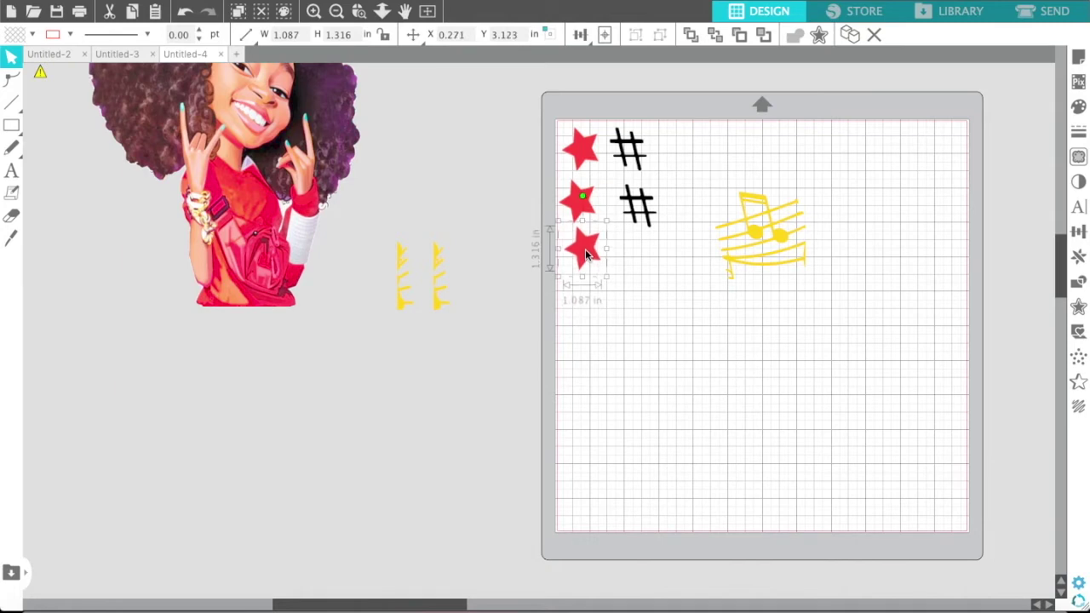
Duplicate the hashtags into a two-by-two group and move the music notes up beside them.
{"action": "right_click", "coordinate": [638, 216]}
{"action": "left_click", "coordinate": [647, 314]}
{"action": "left_click_drag", "start_coordinate": [660, 225], "coordinate": [670, 128]}
{"action": "right_click", "coordinate": [670, 128]}
{"action": "left_click", "coordinate": [694, 232]}
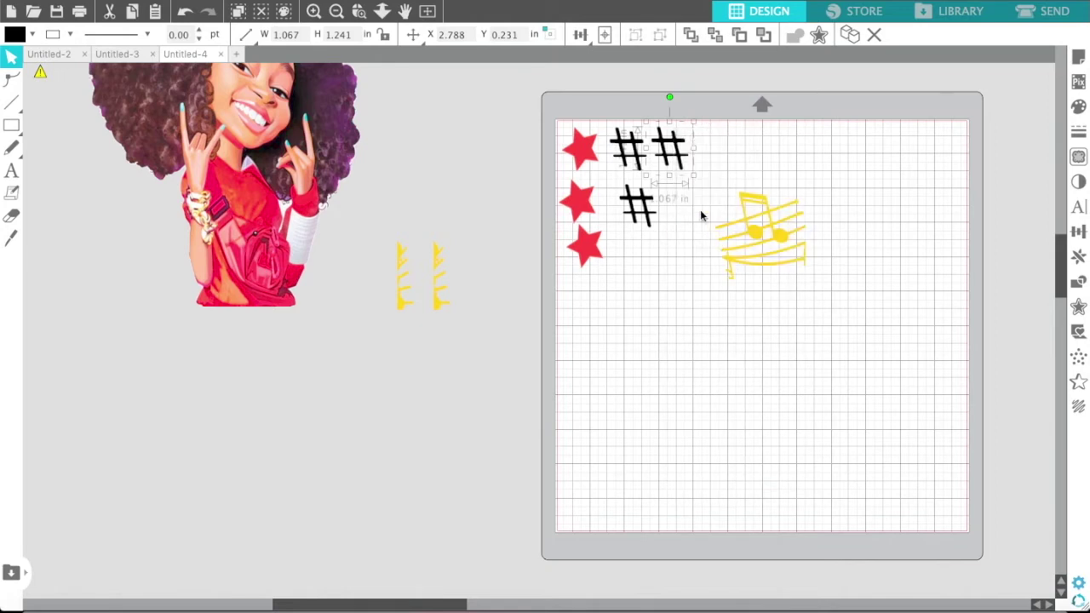
{"action": "left_click_drag", "start_coordinate": [692, 161], "coordinate": [731, 161]}
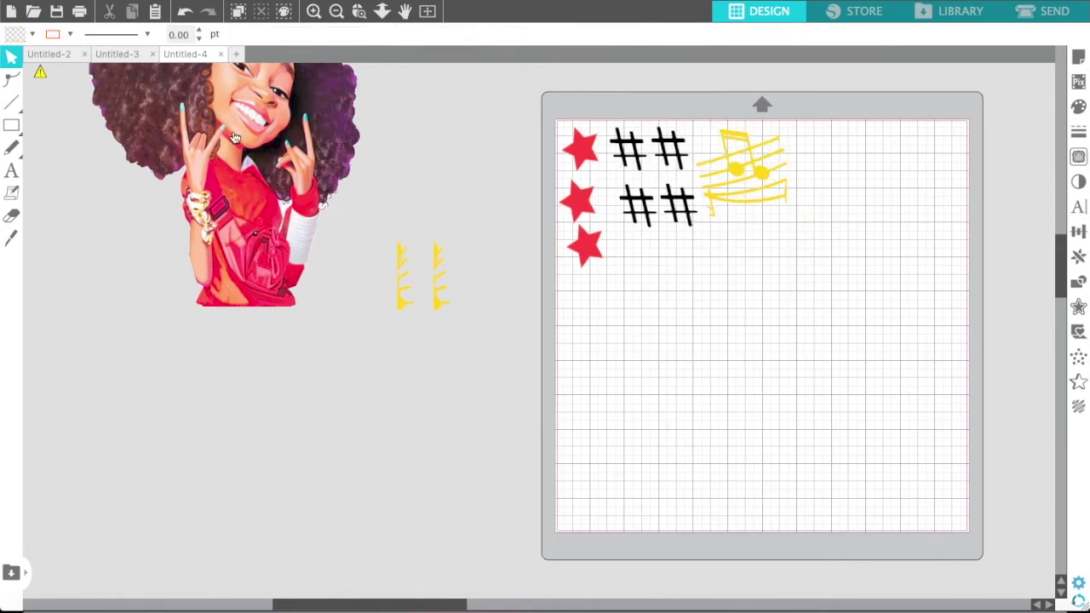
Enlarge the first yellow staff fragment beside the character and erase its blotches down to thin lines.
{"action": "left_click", "coordinate": [407, 294]}
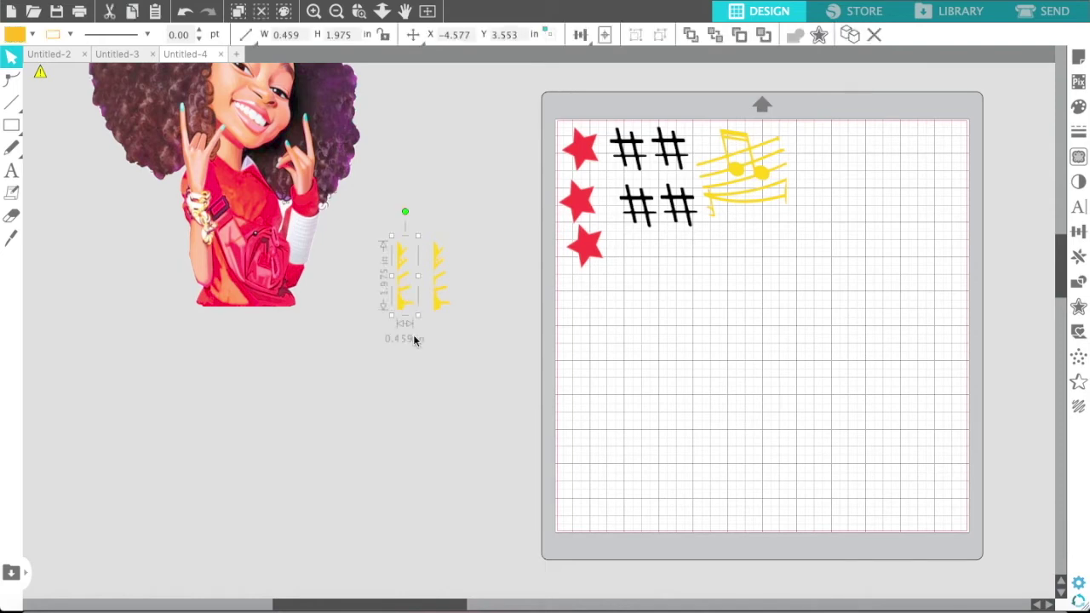
{"action": "left_click_drag", "start_coordinate": [418, 315], "coordinate": [443, 423]}
{"action": "left_click_drag", "start_coordinate": [402, 378], "coordinate": [397, 373]}
{"action": "left_click", "coordinate": [11, 217]}
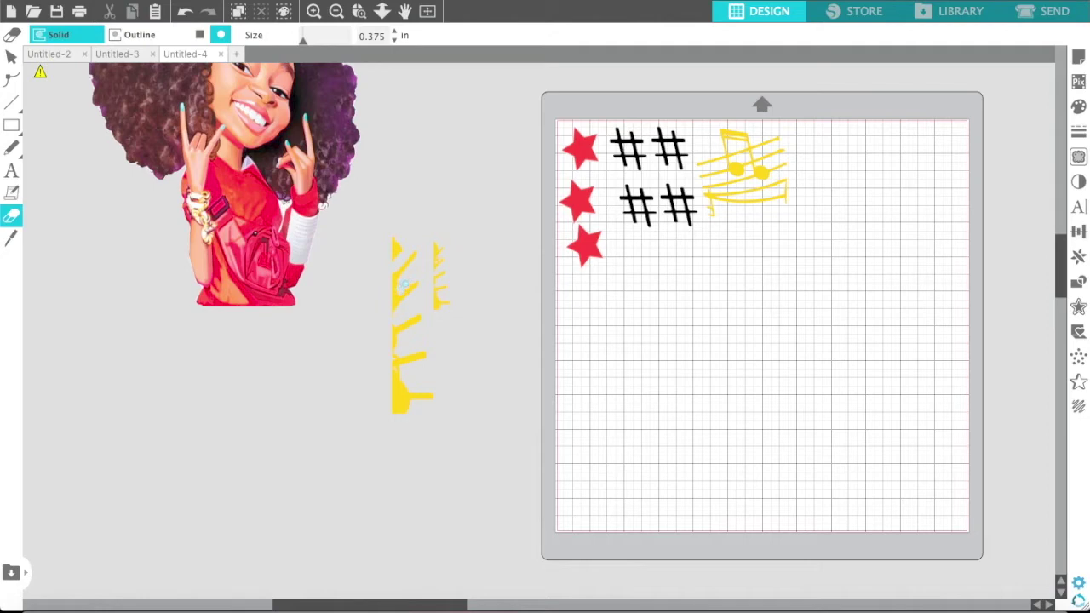
{"action": "left_click", "coordinate": [184, 11]}
{"action": "left_click", "coordinate": [402, 288]}
{"action": "mouse_move", "coordinate": [410, 407]}
{"action": "left_mouse_down"}
{"action": "mouse_move", "coordinate": [394, 408]}
{"action": "mouse_move", "coordinate": [409, 416]}
{"action": "left_mouse_up"}
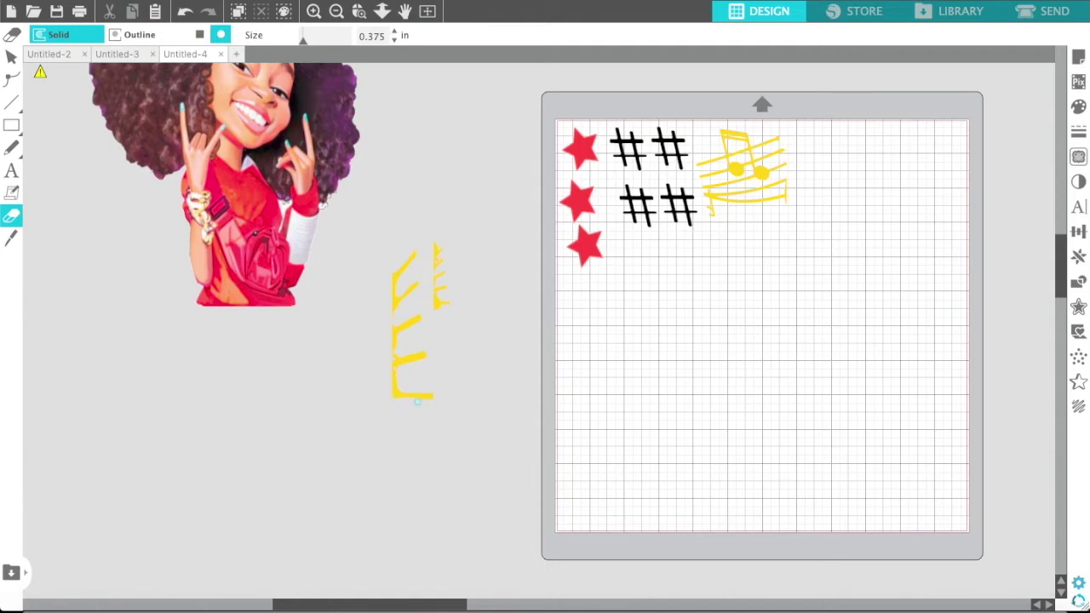
{"action": "left_click", "coordinate": [11, 58]}
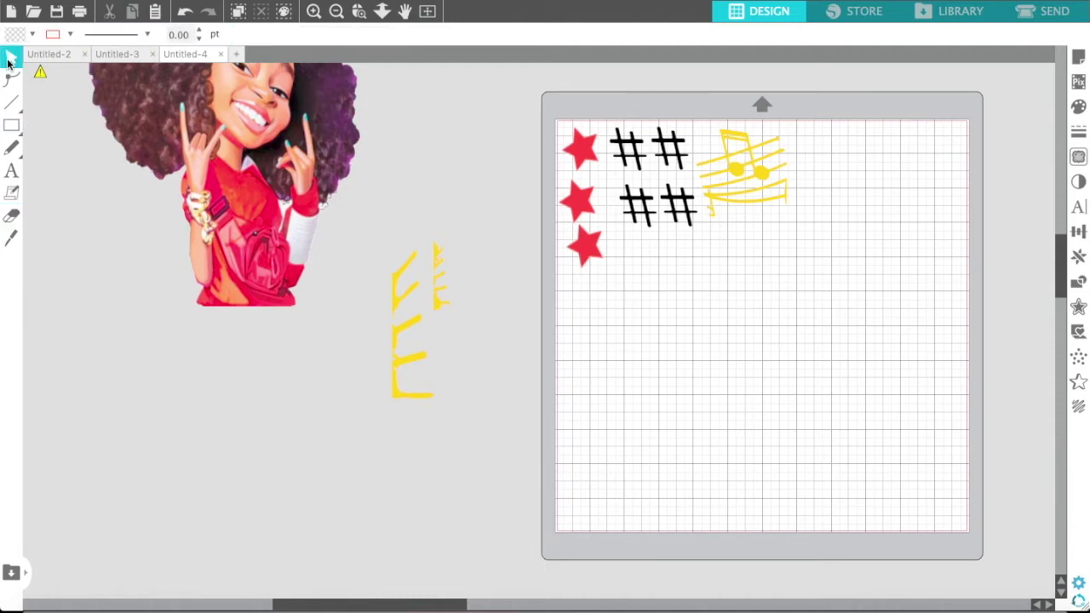
Move the small spare fragment away, group the cleaned fragment's pieces, and shrink the group to about 0.57 by 2.05 in.
{"action": "left_click_drag", "start_coordinate": [438, 265], "coordinate": [393, 397]}
{"action": "left_click", "coordinate": [661, 36]}
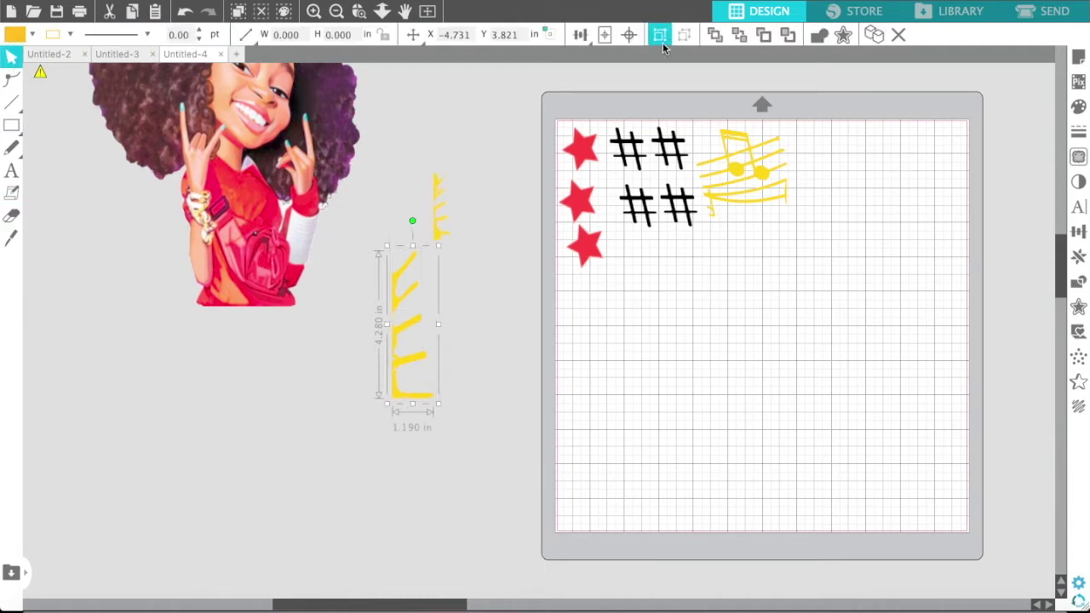
{"action": "left_click_drag", "start_coordinate": [390, 256], "coordinate": [416, 326]}
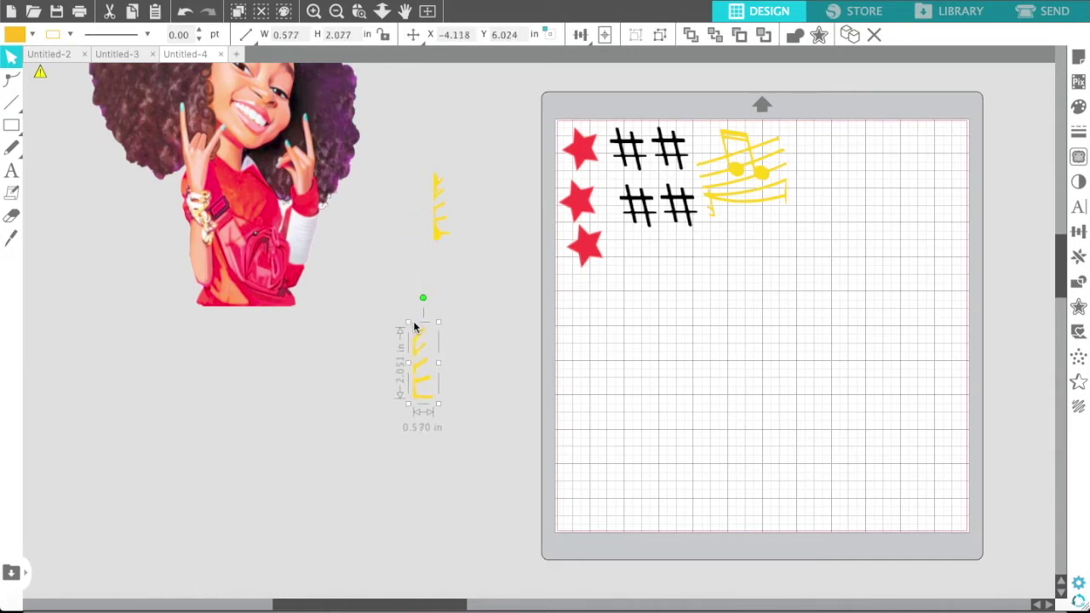
Place the cleaned yellow fragment on the mat close beside the music notes and tighten their spacing.
{"action": "left_click_drag", "start_coordinate": [424, 391], "coordinate": [870, 174]}
{"action": "left_click_drag", "start_coordinate": [785, 186], "coordinate": [738, 178]}
{"action": "left_click", "coordinate": [834, 172]}
{"action": "left_click_drag", "start_coordinate": [845, 183], "coordinate": [800, 175]}
{"action": "left_click", "coordinate": [927, 100]}
Open the cut settings and set the material to Heat Transfer, Glitter.
{"action": "left_click", "coordinate": [1054, 16]}
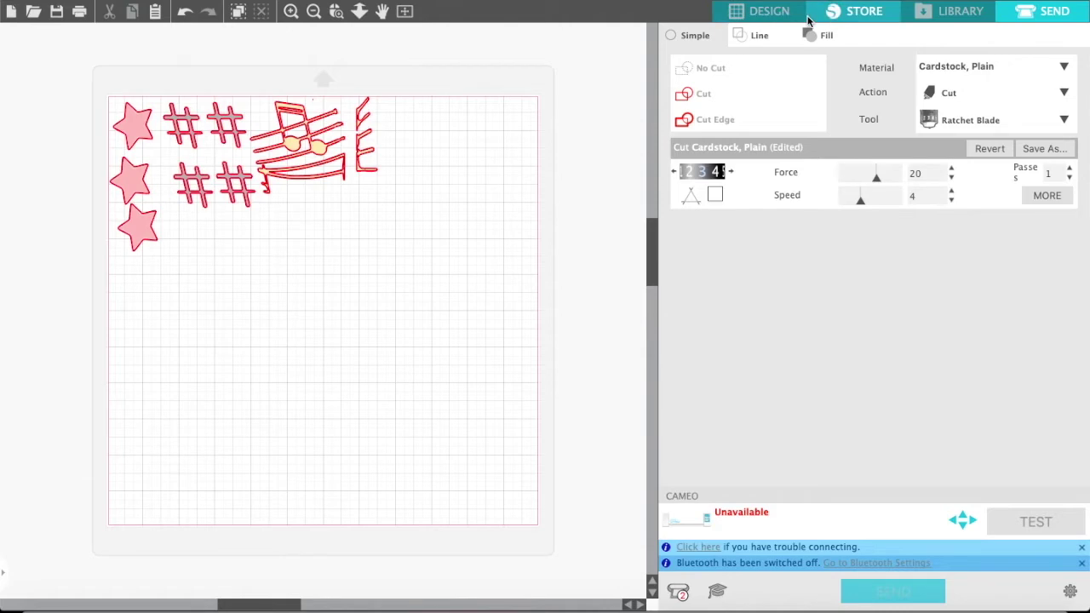
{"action": "left_click", "coordinate": [1064, 66]}
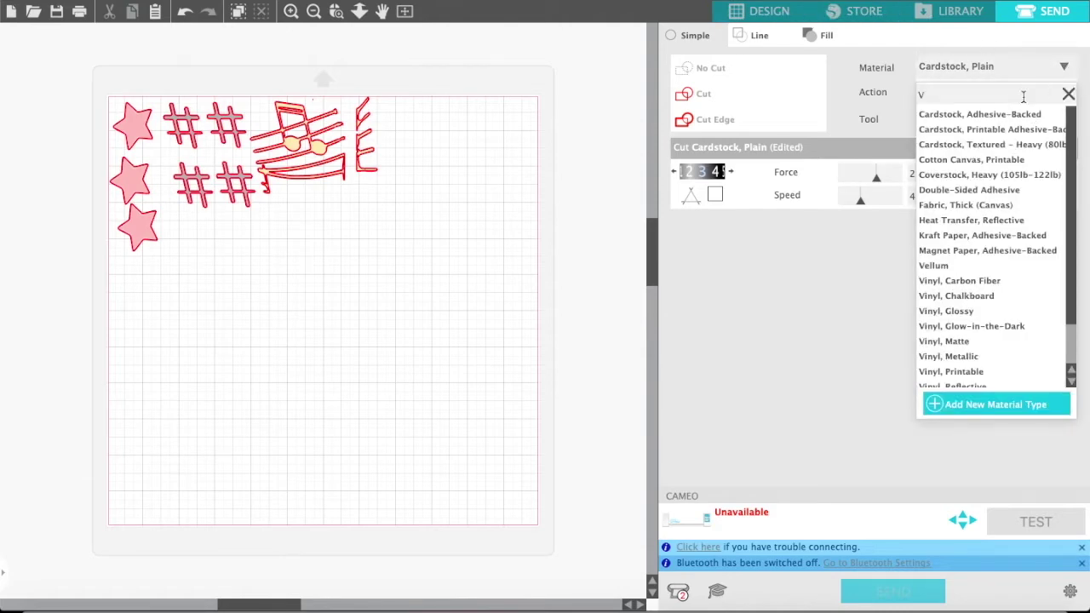
{"action": "key", "text": "BackSpace"}
{"action": "type", "text": "gli"}
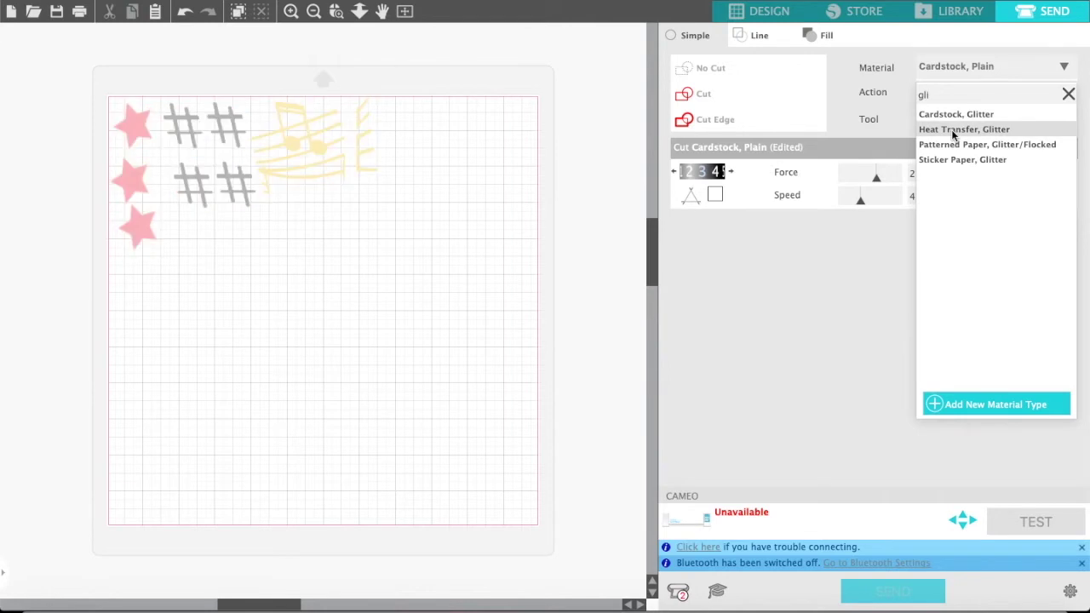
{"action": "left_click", "coordinate": [953, 129]}
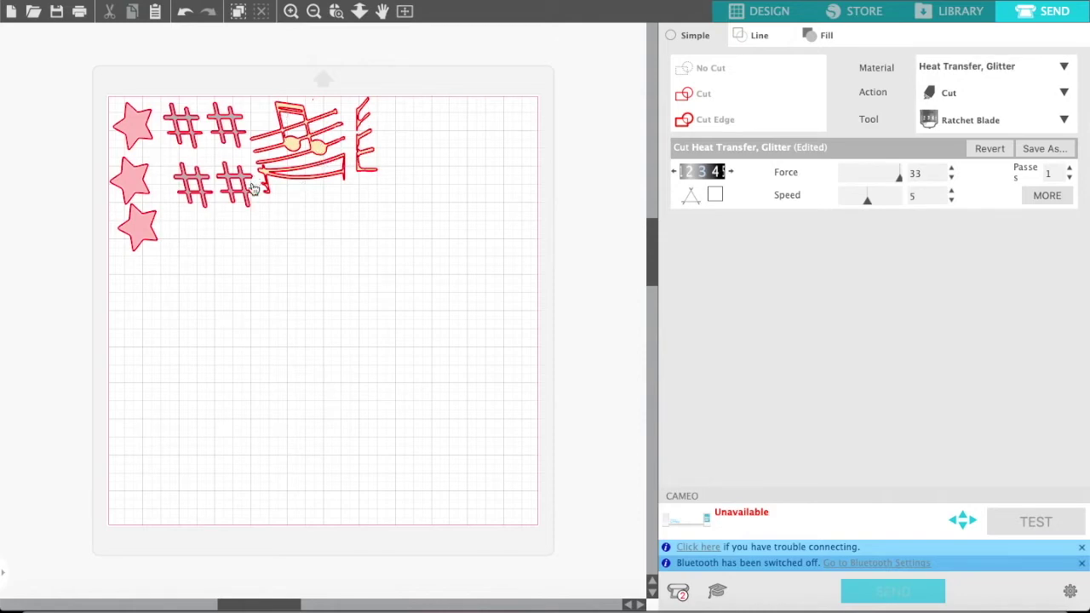
Return to the design view and move all stars, hashtags and music pieces off the mat together.
{"action": "left_click", "coordinate": [770, 12]}
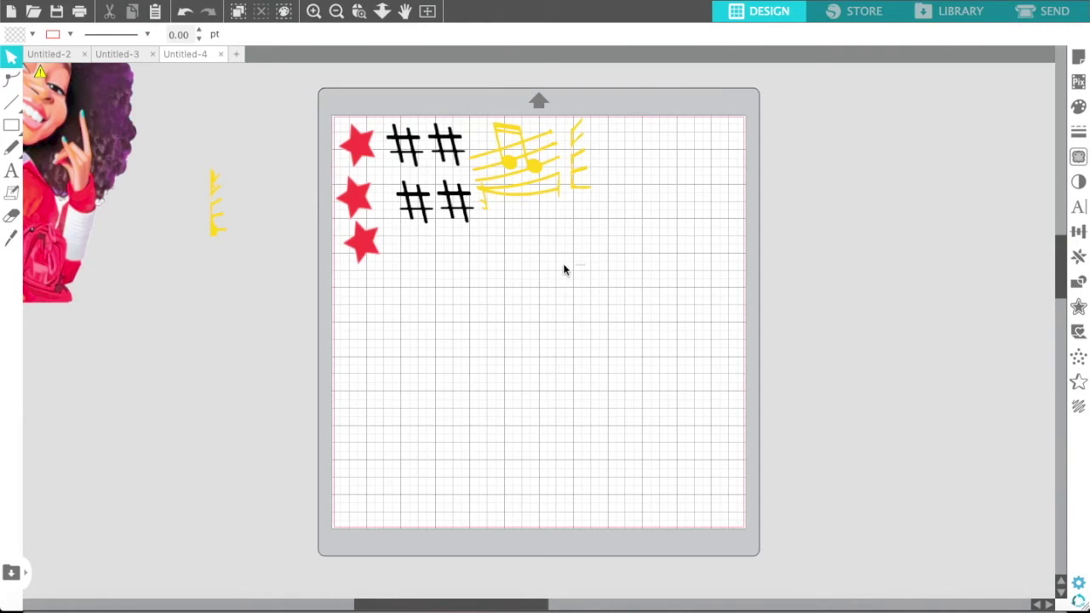
{"action": "left_click", "coordinate": [356, 135], "text": "shift"}
{"action": "right_click", "coordinate": [355, 136]}
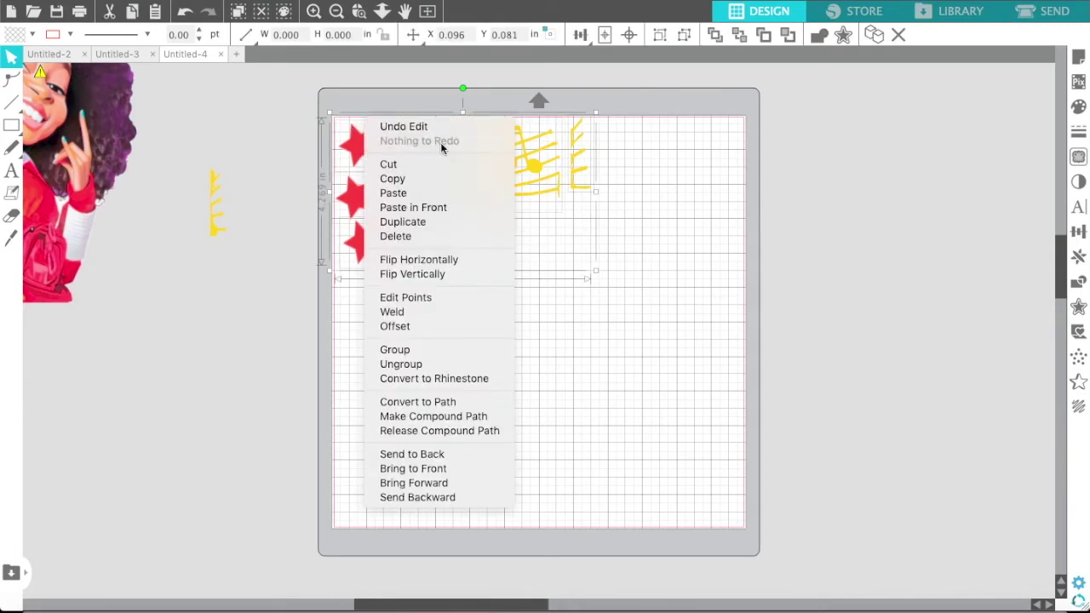
{"action": "left_click", "coordinate": [545, 173]}
{"action": "left_click_drag", "start_coordinate": [505, 163], "coordinate": [214, 312]}
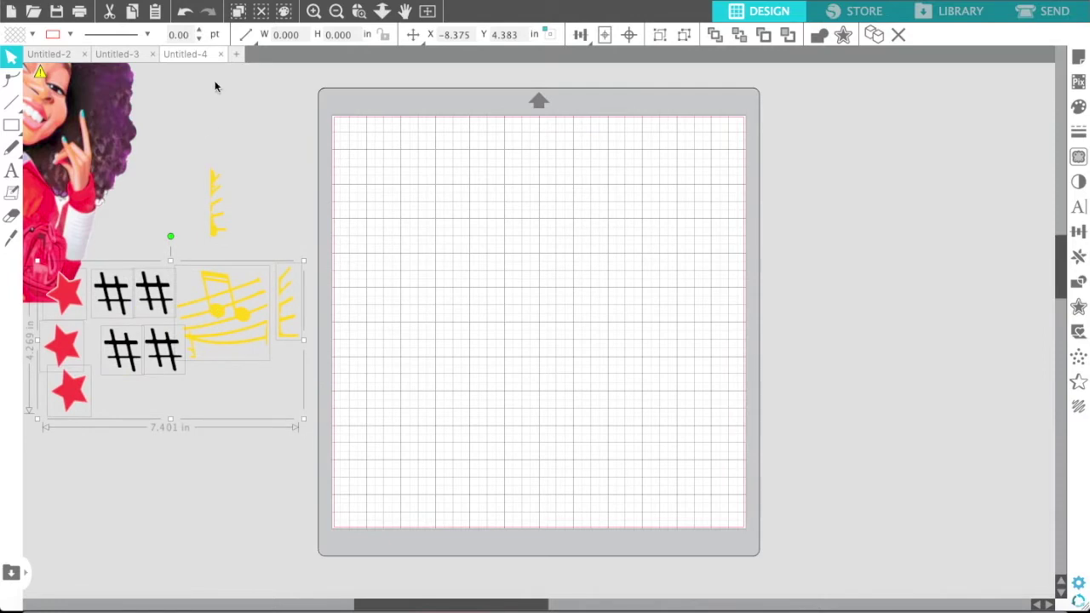
Add the text THAT GIRL in capitals near the top of the empty mat.
{"action": "left_click", "coordinate": [11, 170]}
{"action": "left_click", "coordinate": [441, 167]}
{"action": "type", "text": "that"}
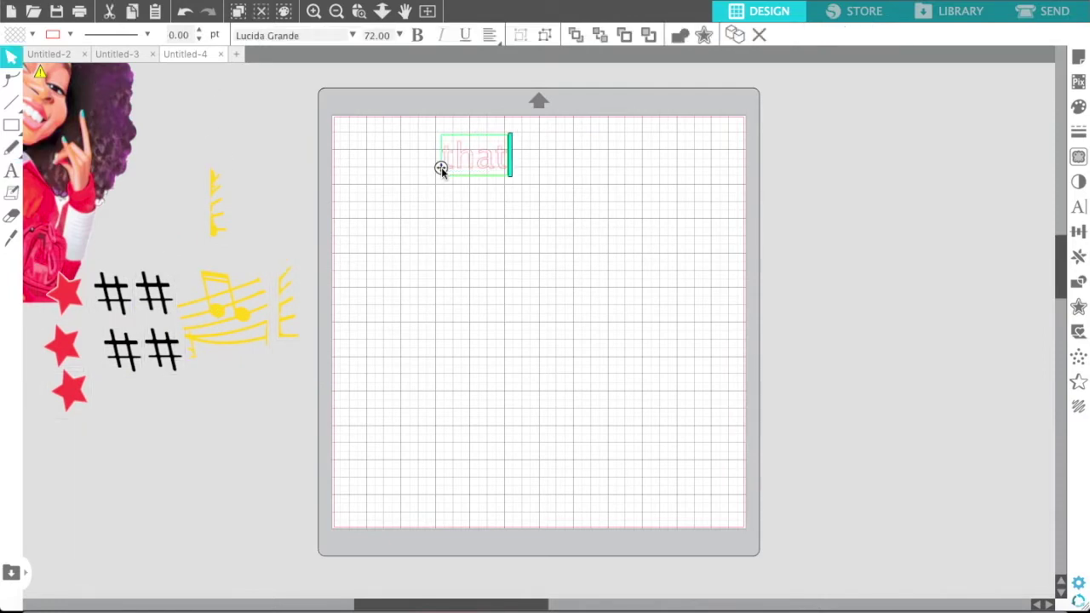
{"action": "key", "text": "BackSpace"}
{"action": "key", "text": "BackSpace"}
{"action": "key", "text": "BackSpace"}
{"action": "key", "text": "BackSpace"}
{"action": "type", "text": "THAT GOR"}
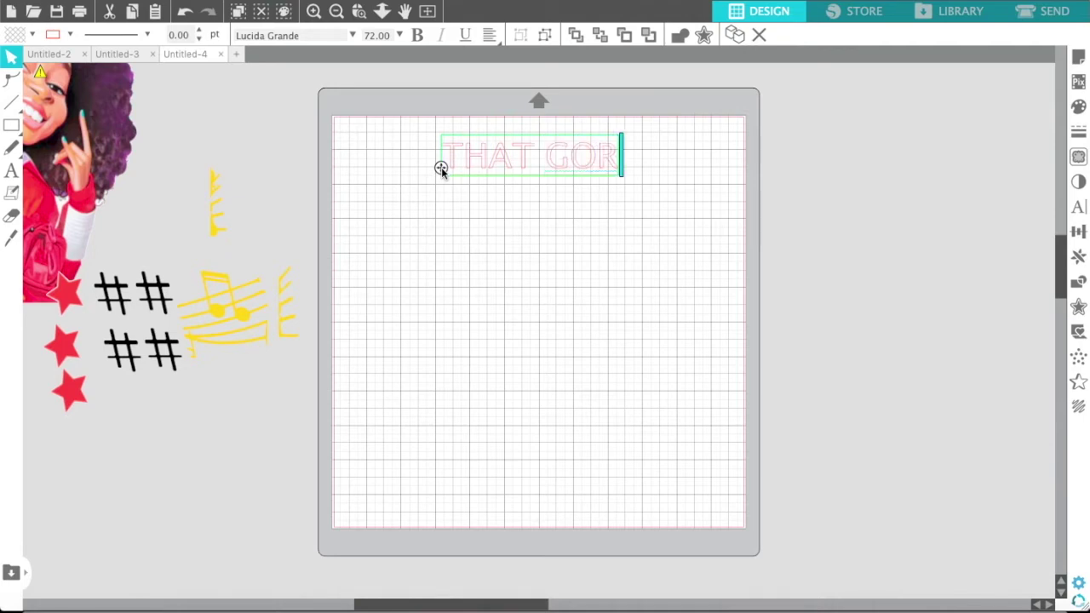
{"action": "key", "text": "BackSpace"}
{"action": "key", "text": "BackSpace"}
{"action": "type", "text": "IRL"}
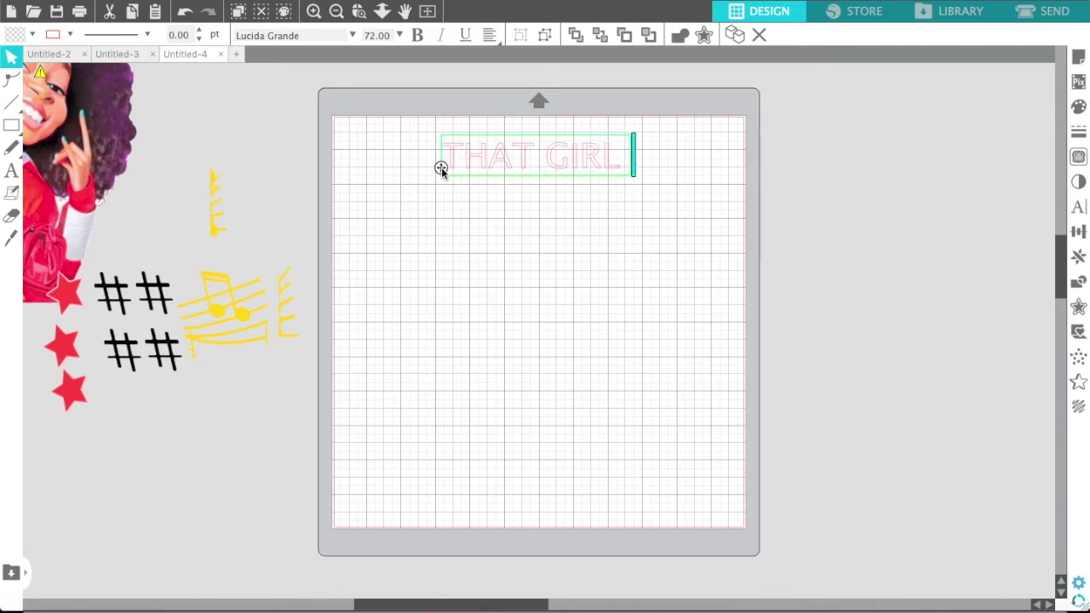
{"action": "left_click", "coordinate": [429, 165]}
Add a separate text LAY LAY on the mat below THAT GIRL.
{"action": "left_click", "coordinate": [11, 170]}
{"action": "left_click", "coordinate": [363, 266]}
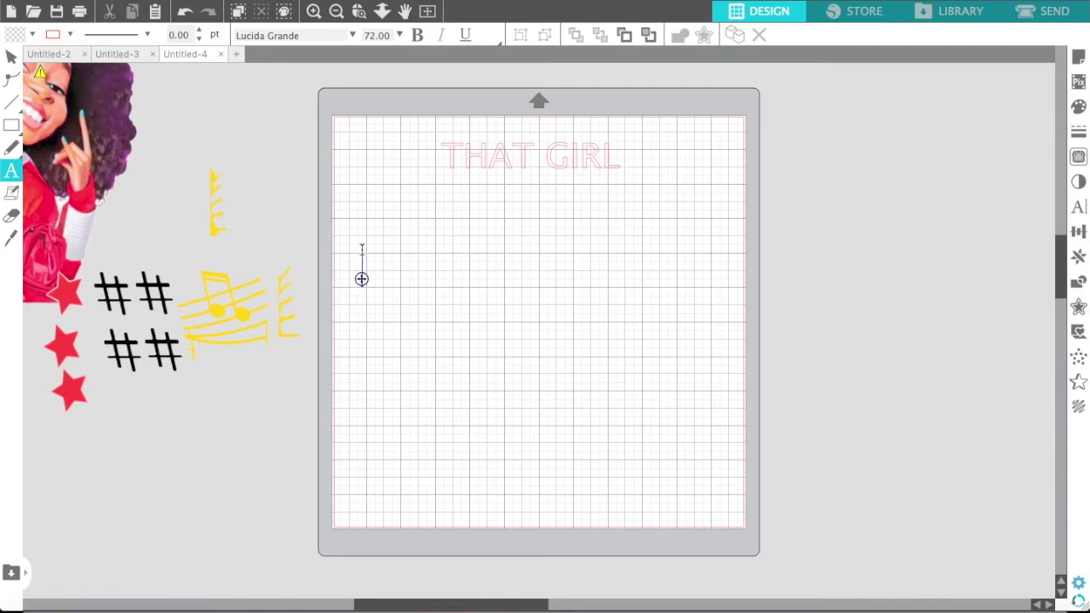
{"action": "type", "text": "LAY LAY"}
{"action": "left_click", "coordinate": [533, 396]}
Set the fill and line colour of the THAT GIRL text to teal.
{"action": "left_click", "coordinate": [520, 162]}
{"action": "left_click", "coordinate": [32, 35]}
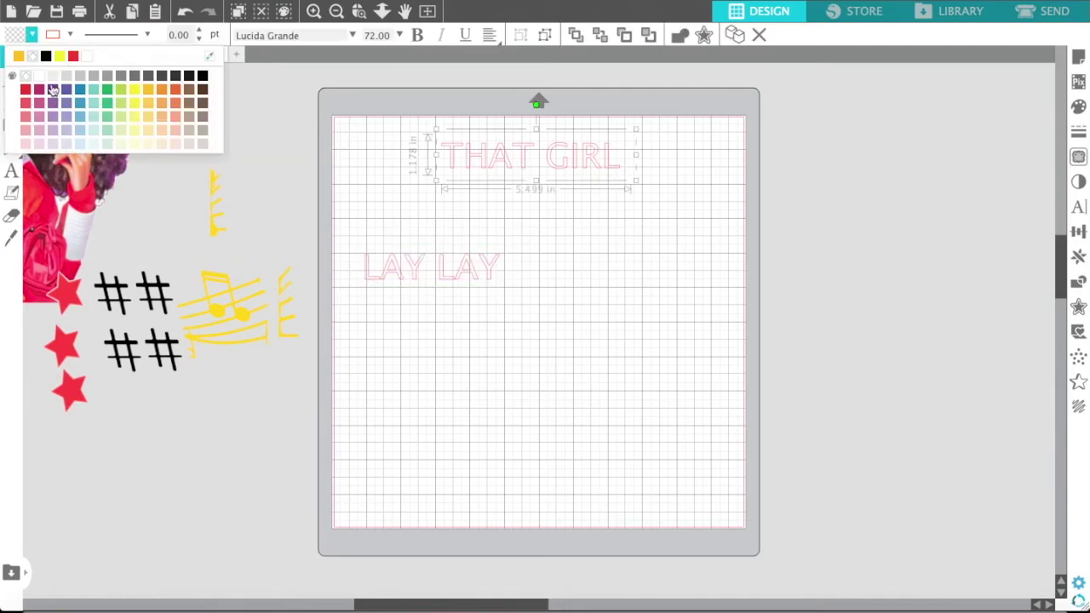
{"action": "left_click", "coordinate": [92, 89]}
{"action": "left_click", "coordinate": [70, 35]}
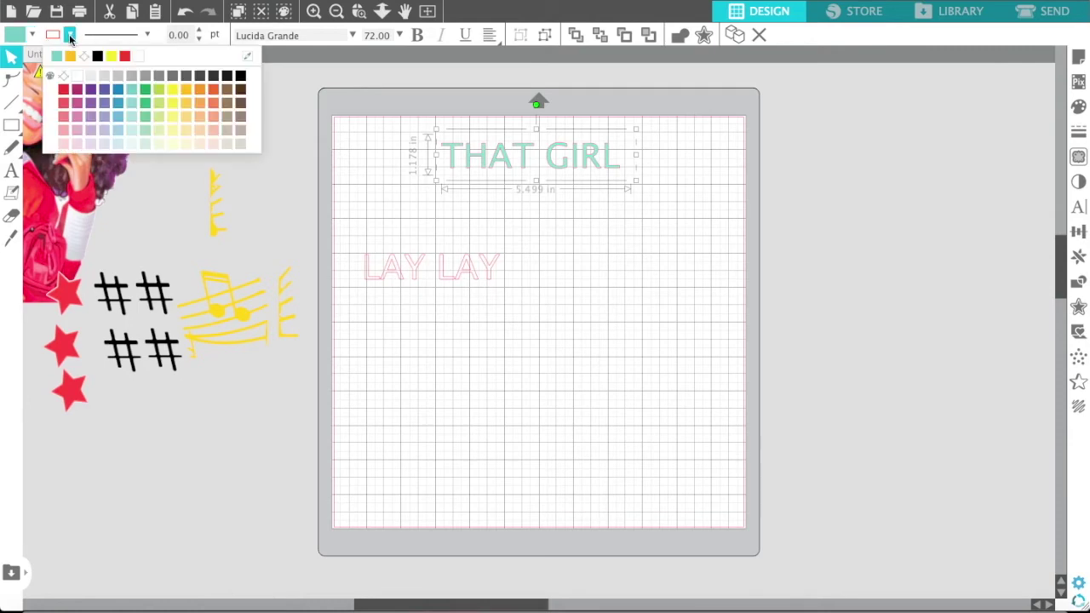
{"action": "left_click", "coordinate": [72, 37]}
{"action": "left_click", "coordinate": [72, 39]}
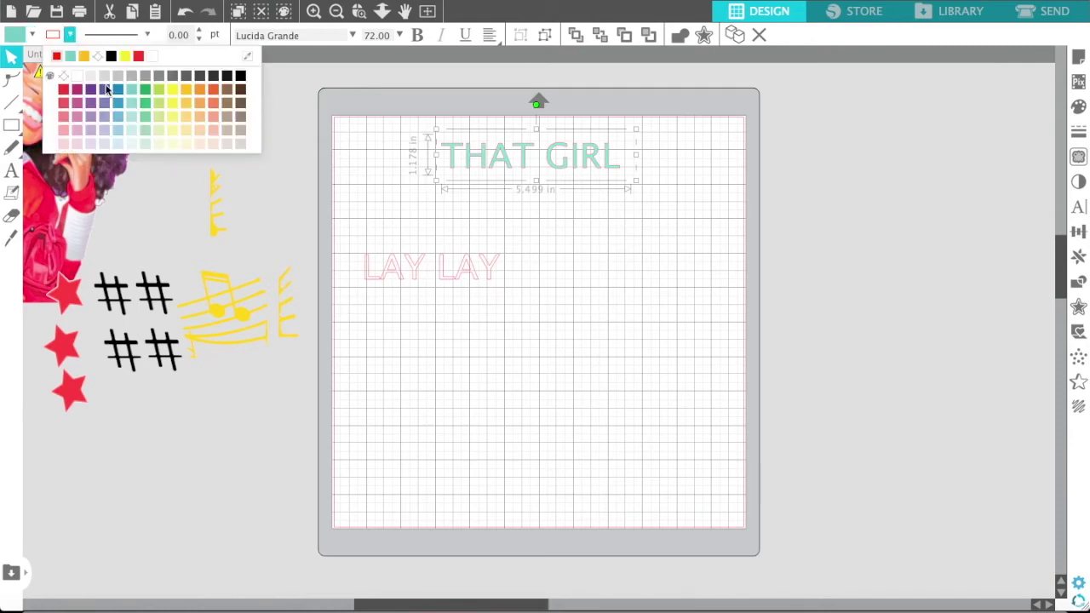
{"action": "left_click", "coordinate": [50, 76]}
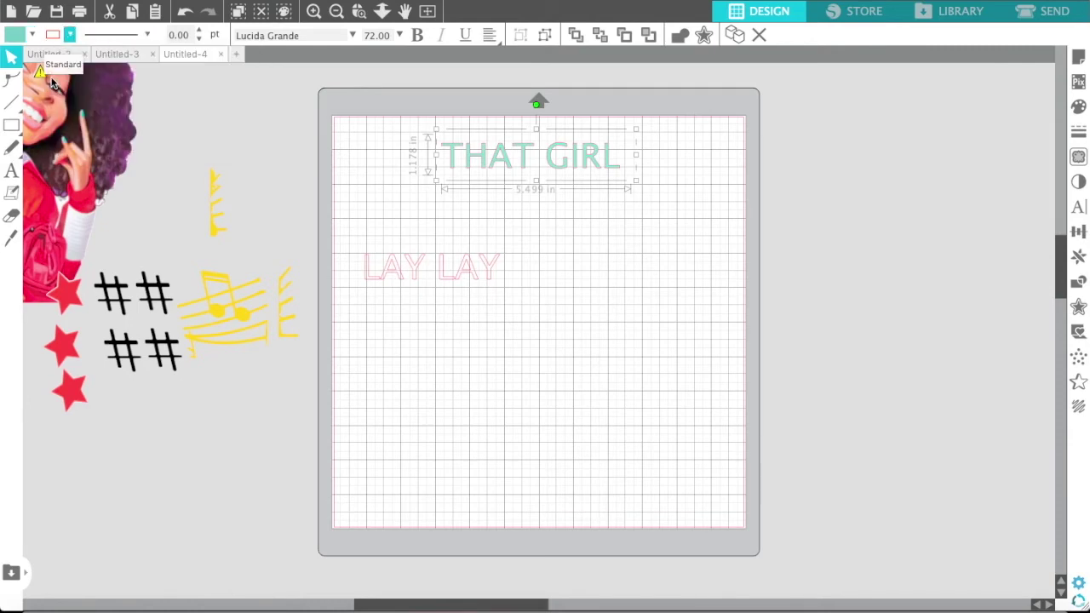
{"action": "left_click", "coordinate": [32, 35]}
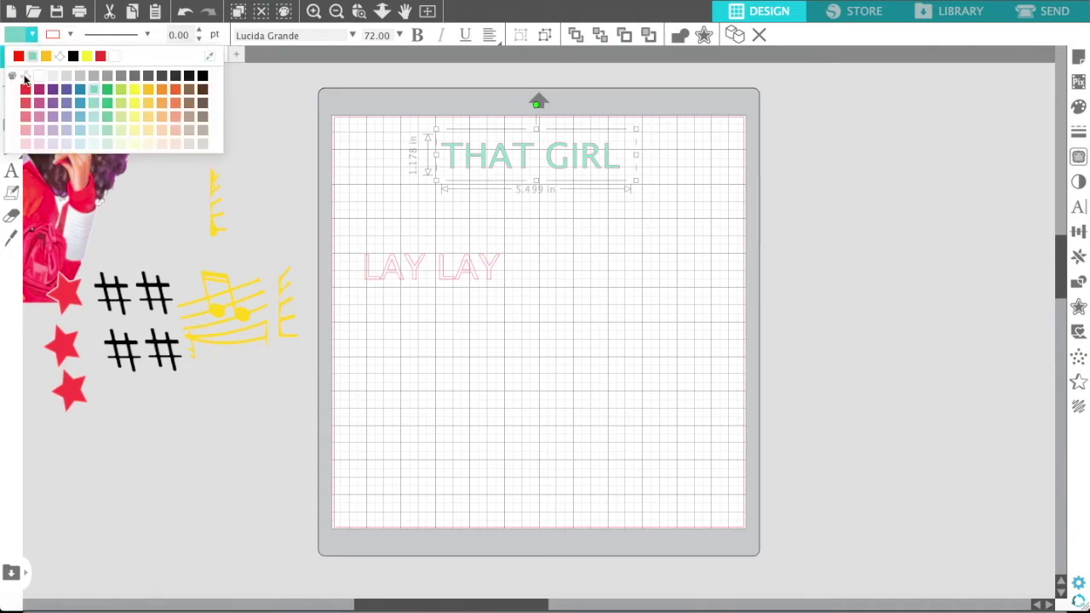
{"action": "left_click", "coordinate": [33, 35]}
{"action": "left_click", "coordinate": [68, 36]}
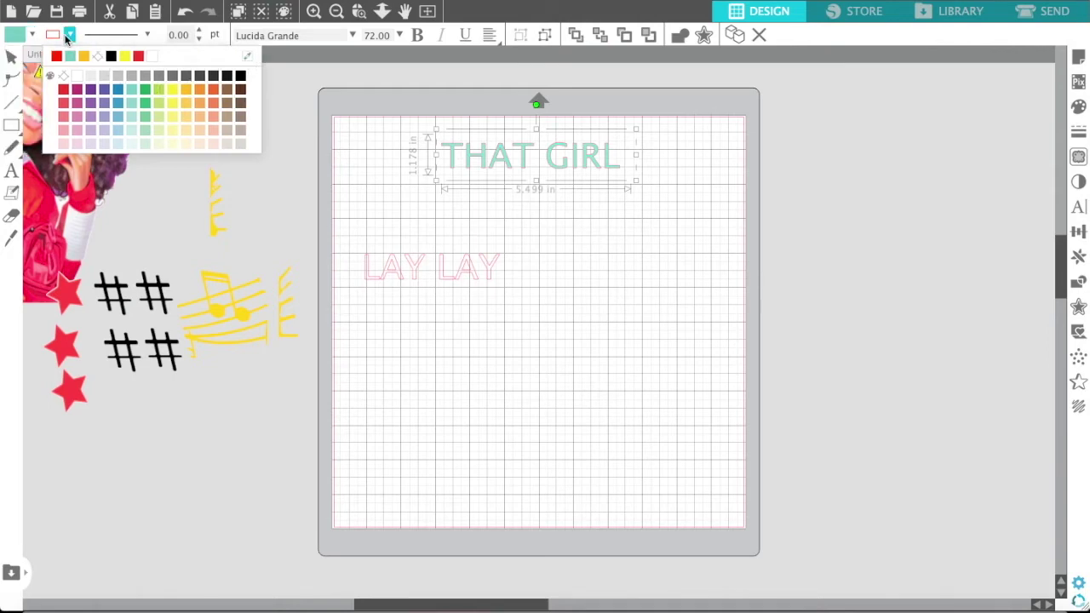
{"action": "left_click", "coordinate": [133, 95]}
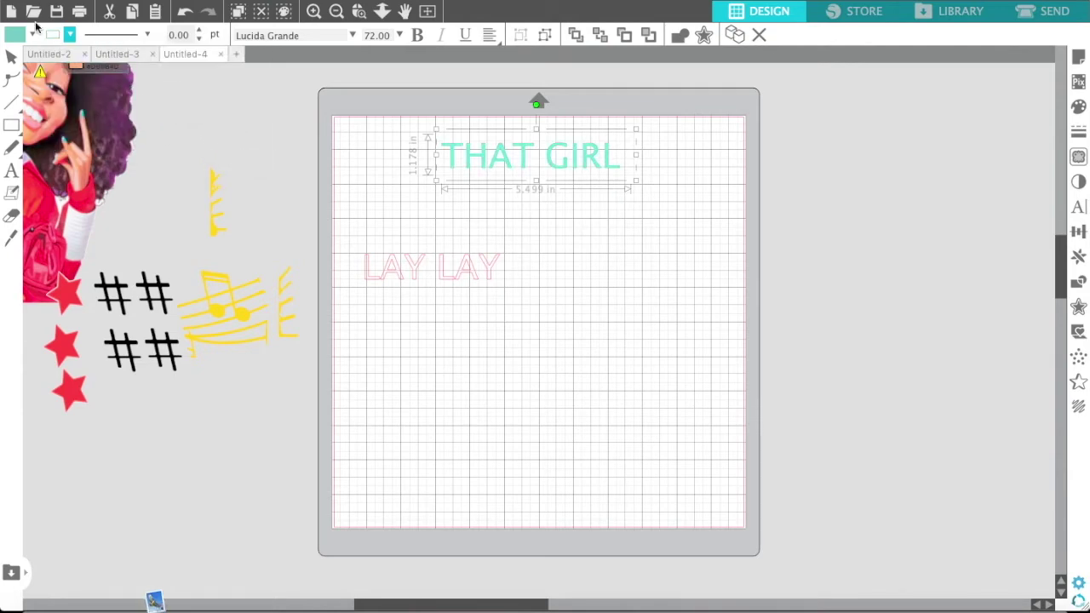
Try a different recent colour as the fill of THAT GIRL and set it back to teal.
{"action": "left_click", "coordinate": [32, 35]}
{"action": "left_click", "coordinate": [25, 58]}
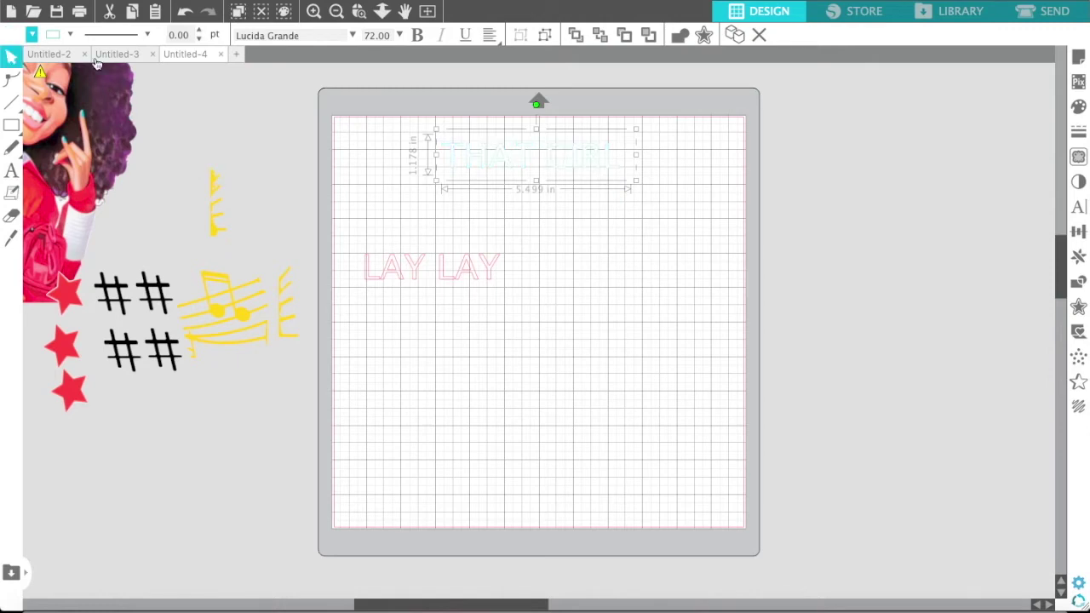
{"action": "left_click", "coordinate": [32, 36]}
{"action": "left_click", "coordinate": [32, 56]}
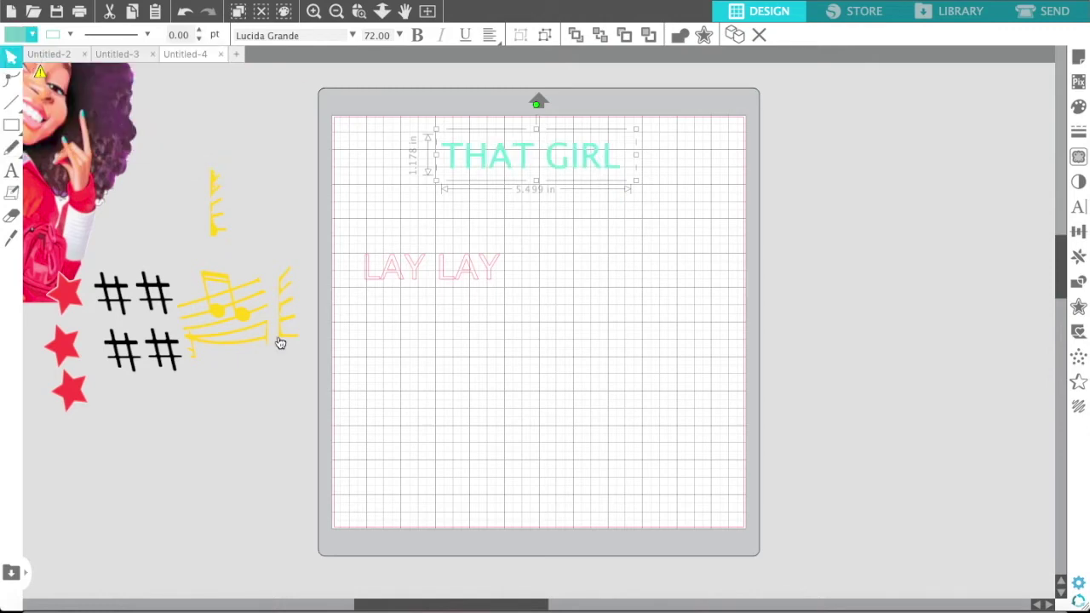
Set the line and fill colour of the LAY LAY text to teal.
{"action": "left_click", "coordinate": [502, 268]}
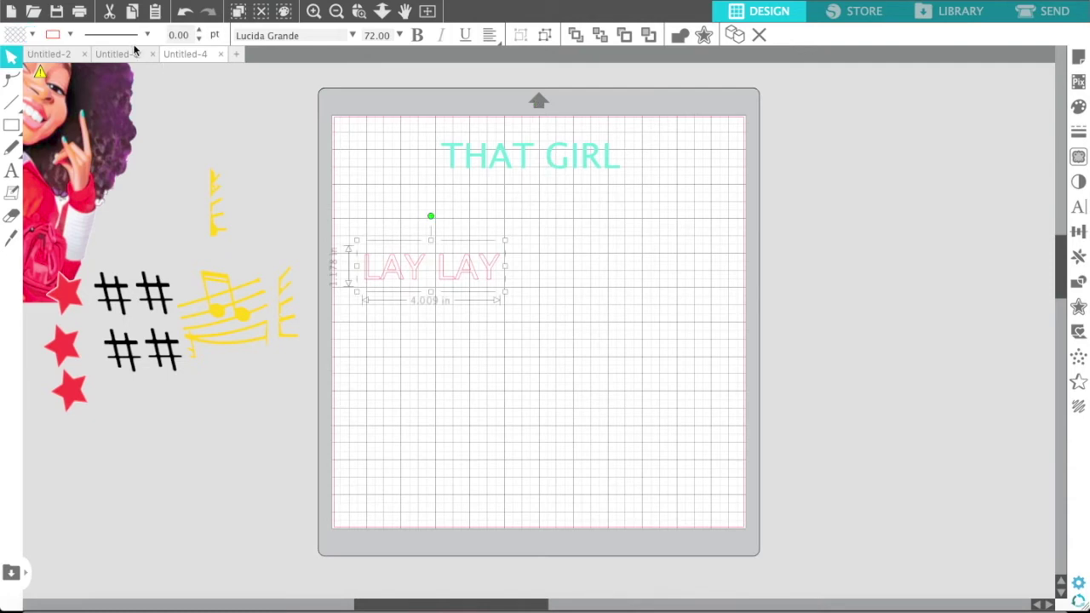
{"action": "left_click", "coordinate": [69, 34]}
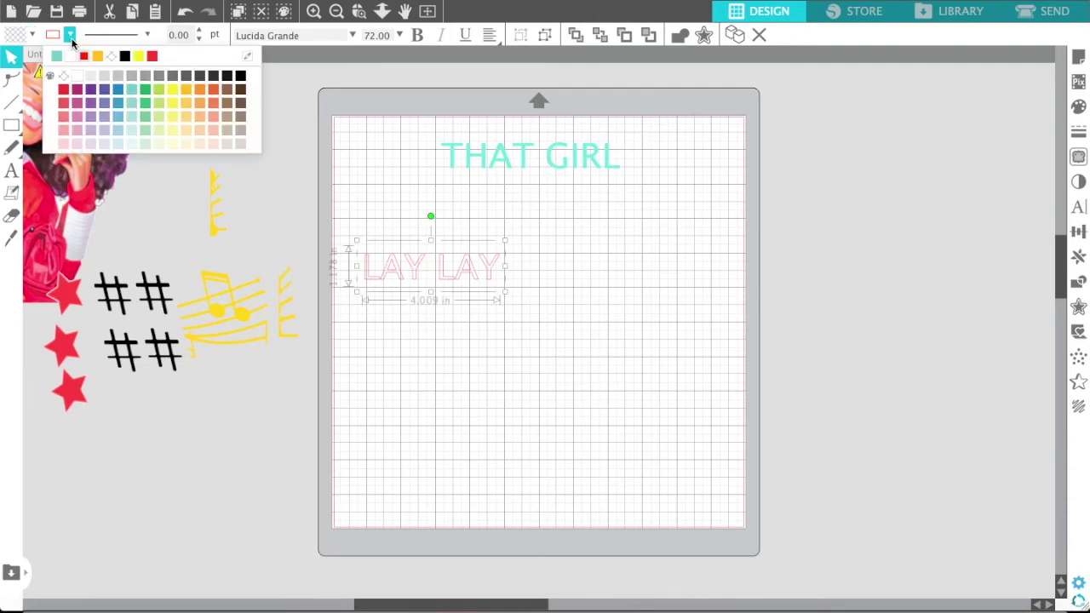
{"action": "left_click", "coordinate": [53, 69]}
{"action": "left_click", "coordinate": [32, 32]}
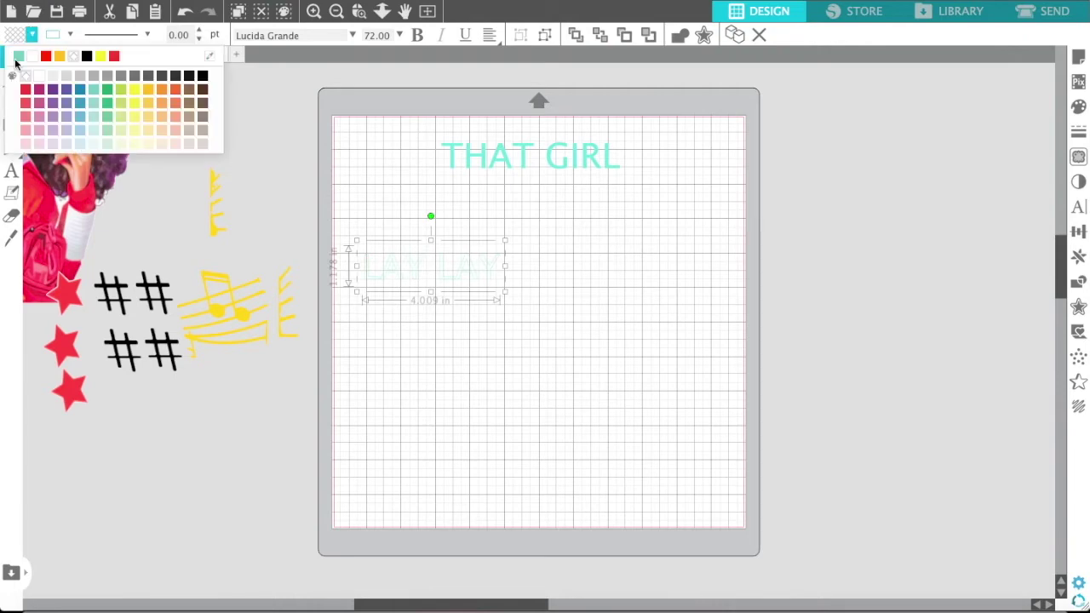
{"action": "left_click", "coordinate": [17, 75]}
Try the Krungthep, KufiStandardGK and Lao MN fonts on the LAY LAY text.
{"action": "left_click", "coordinate": [1078, 207]}
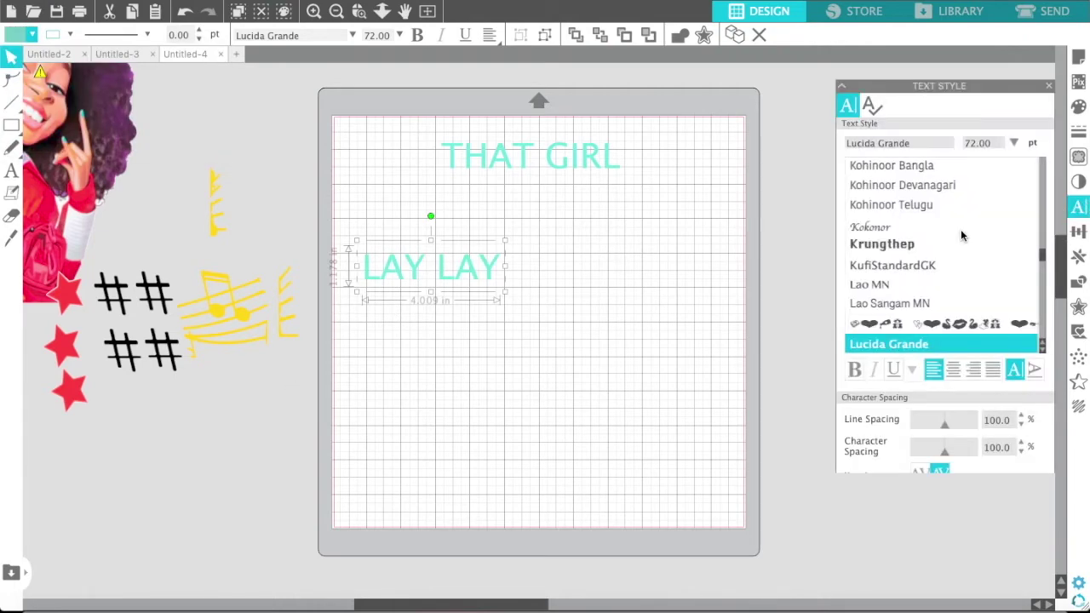
{"action": "scroll", "coordinate": [961, 229], "scroll_direction": "down", "scroll_amount": 1}
{"action": "left_click", "coordinate": [928, 212]}
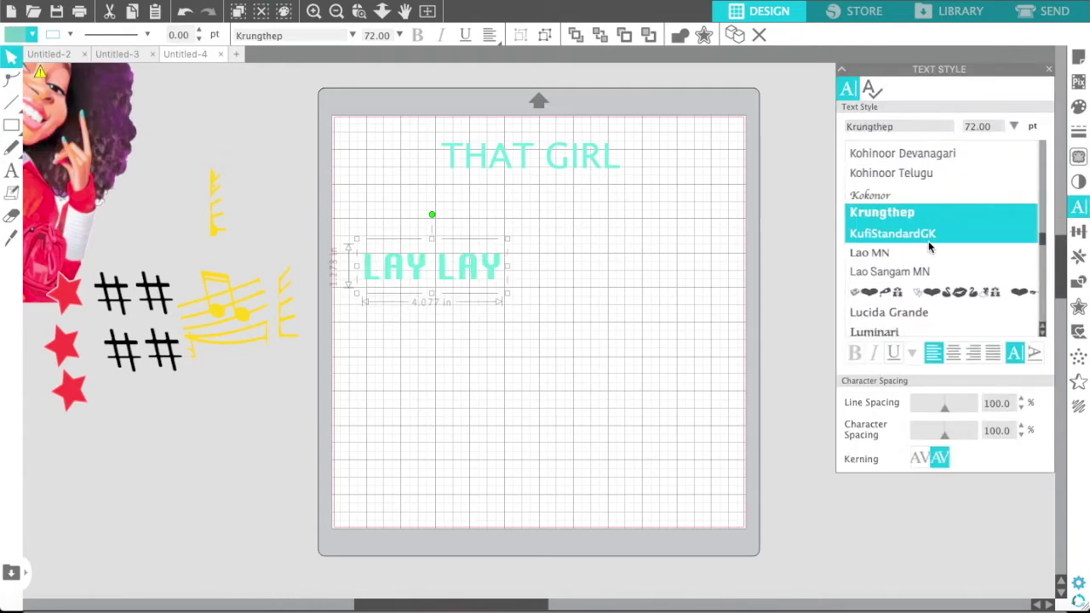
{"action": "left_click", "coordinate": [929, 241]}
{"action": "left_click", "coordinate": [927, 254]}
Set THAT GIRL in the Marker Felt font, enlarged to about 6.6 in wide, and place it near the top of the mat.
{"action": "scroll", "coordinate": [928, 254], "scroll_direction": "down", "scroll_amount": 3}
{"action": "left_click", "coordinate": [611, 158]}
{"action": "left_click", "coordinate": [881, 254]}
{"action": "left_click_drag", "start_coordinate": [595, 184], "coordinate": [558, 165]}
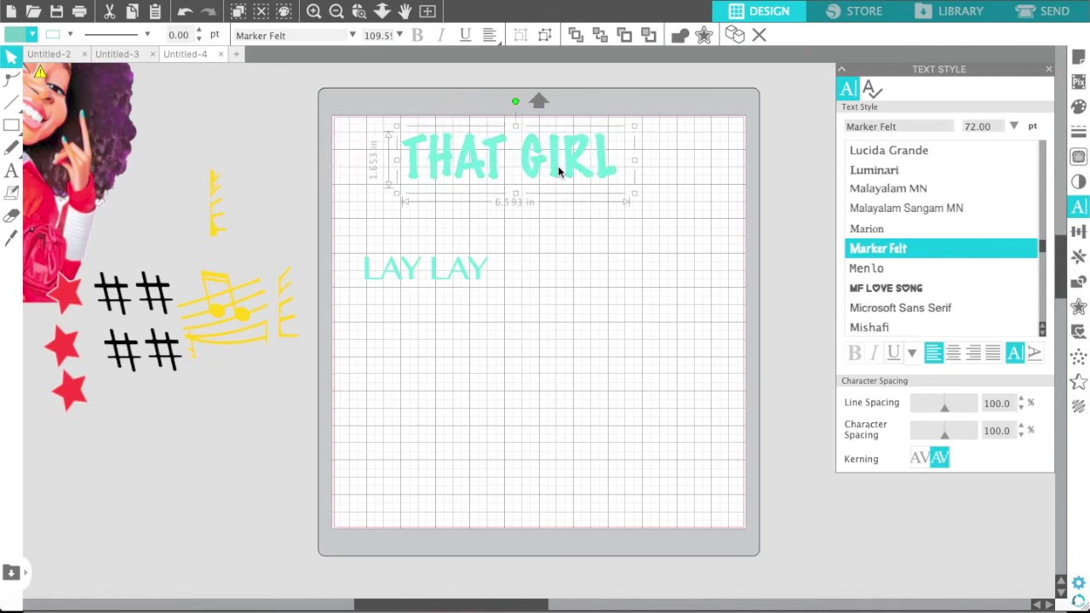
{"action": "left_click", "coordinate": [911, 287]}
{"action": "left_click", "coordinate": [877, 248]}
Duplicate the LAY LAY text and place one of the two directly beneath THAT GIRL.
{"action": "left_click", "coordinate": [450, 266]}
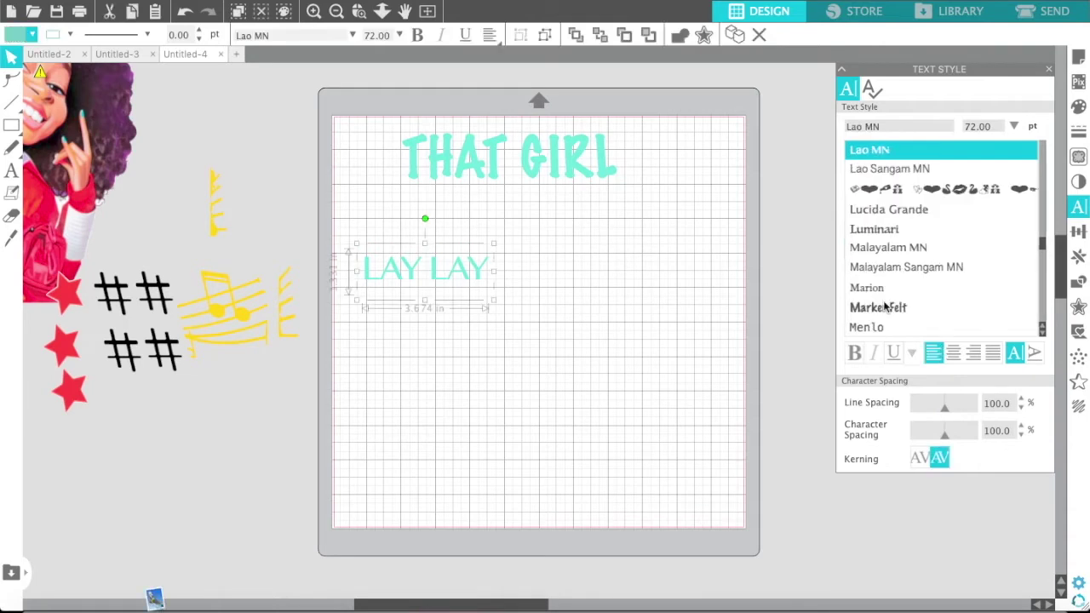
{"action": "right_click", "coordinate": [522, 281]}
{"action": "left_click", "coordinate": [446, 289]}
{"action": "left_click_drag", "start_coordinate": [445, 284], "coordinate": [579, 226]}
{"action": "left_click", "coordinate": [579, 227]}
Apply the Love Romance OT symbol font to the lower LAY LAY text.
{"action": "left_click", "coordinate": [467, 278]}
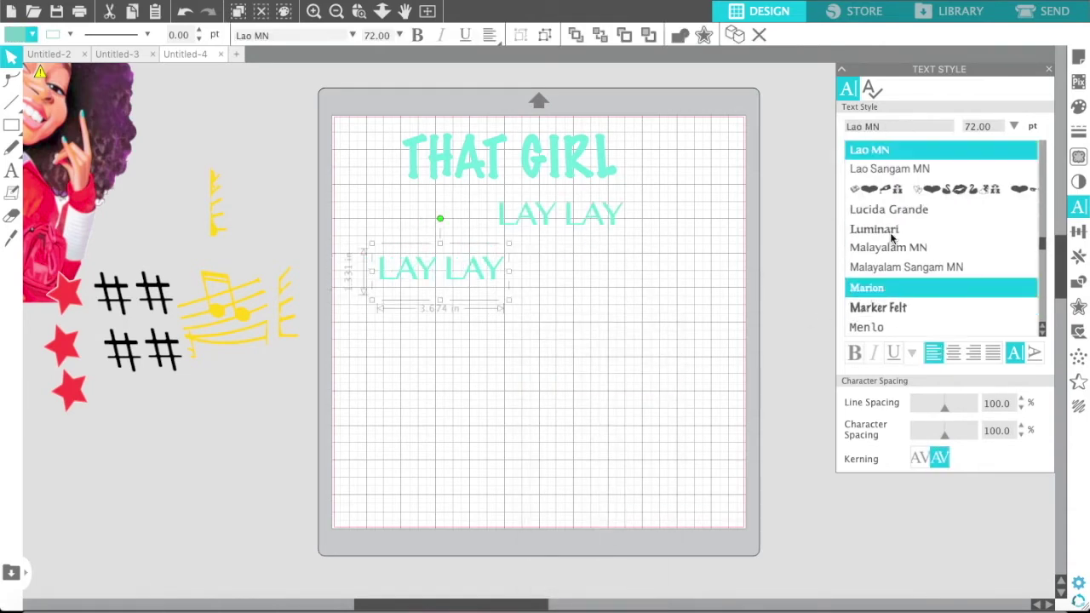
{"action": "left_click", "coordinate": [900, 186]}
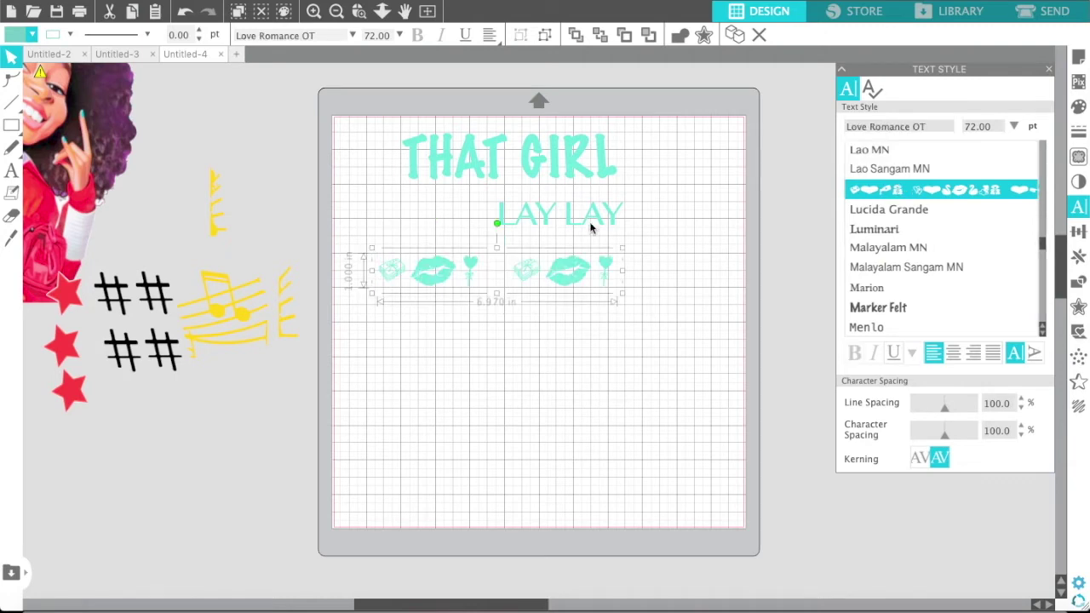
{"action": "left_click", "coordinate": [625, 305]}
Try the Noteworthy and Ocean Rush DEMO fonts on the LAY LAY text beneath THAT GIRL.
{"action": "left_click", "coordinate": [613, 214]}
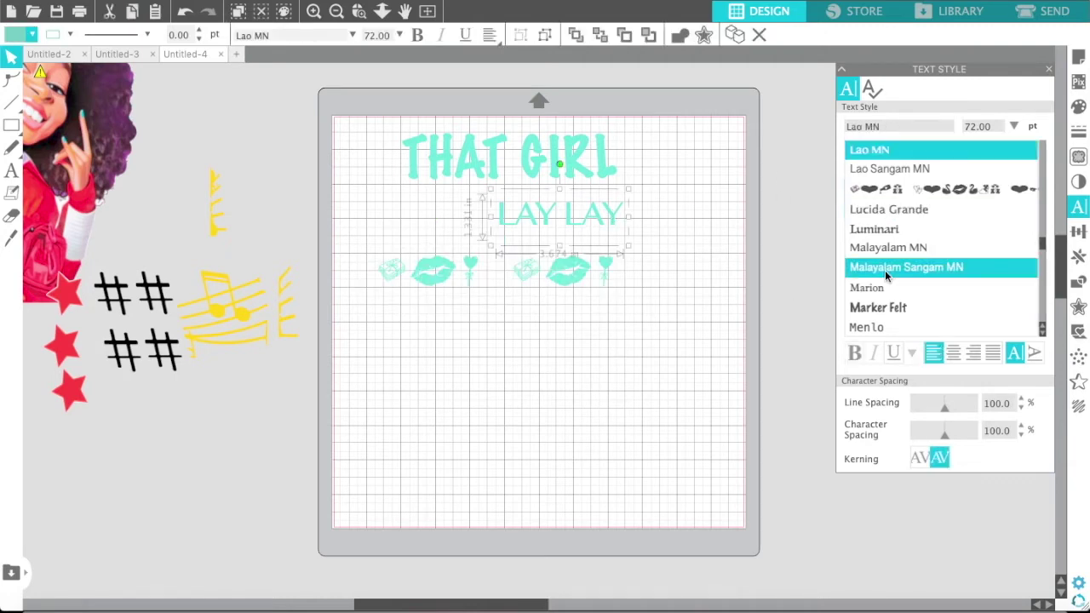
{"action": "scroll", "coordinate": [885, 269], "scroll_direction": "down", "scroll_amount": 8}
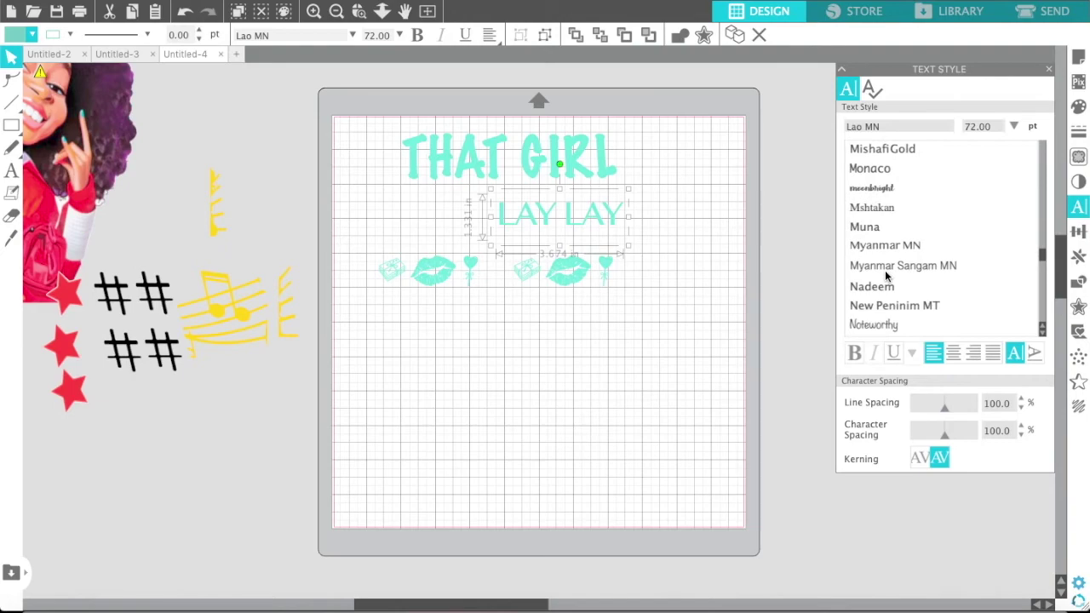
{"action": "left_click", "coordinate": [873, 325]}
{"action": "scroll", "coordinate": [874, 256], "scroll_direction": "up", "scroll_amount": 4}
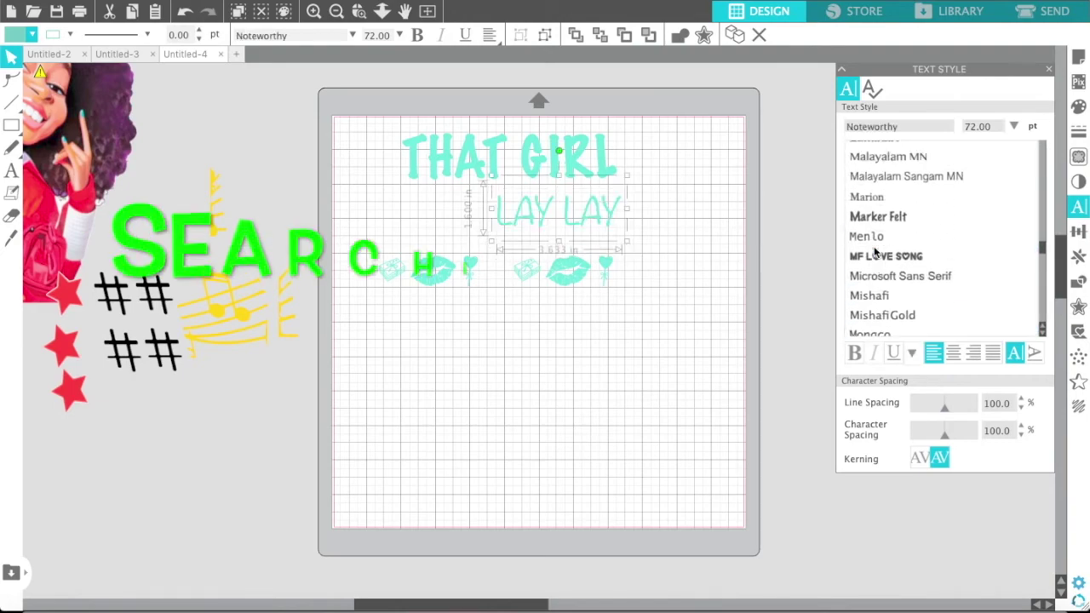
{"action": "scroll", "coordinate": [874, 252], "scroll_direction": "down", "scroll_amount": 8}
{"action": "left_click", "coordinate": [875, 260]}
Try the SignPainter, Silom and Trattatello fonts on the upper LAY LAY text.
{"action": "scroll", "coordinate": [875, 261], "scroll_direction": "down", "scroll_amount": 10}
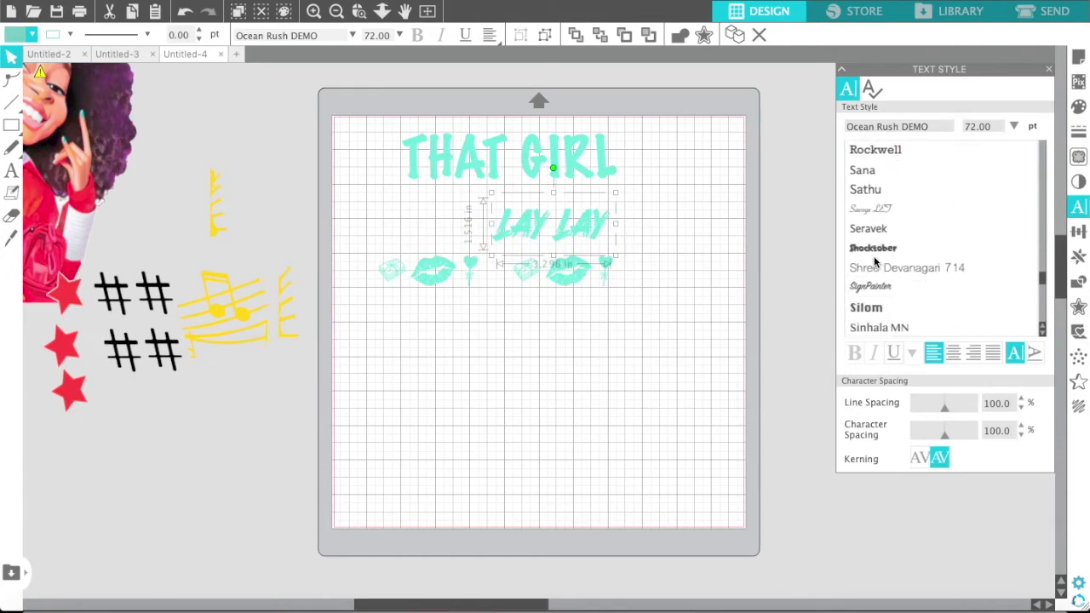
{"action": "scroll", "coordinate": [875, 262], "scroll_direction": "down", "scroll_amount": 2}
{"action": "left_click", "coordinate": [877, 244]}
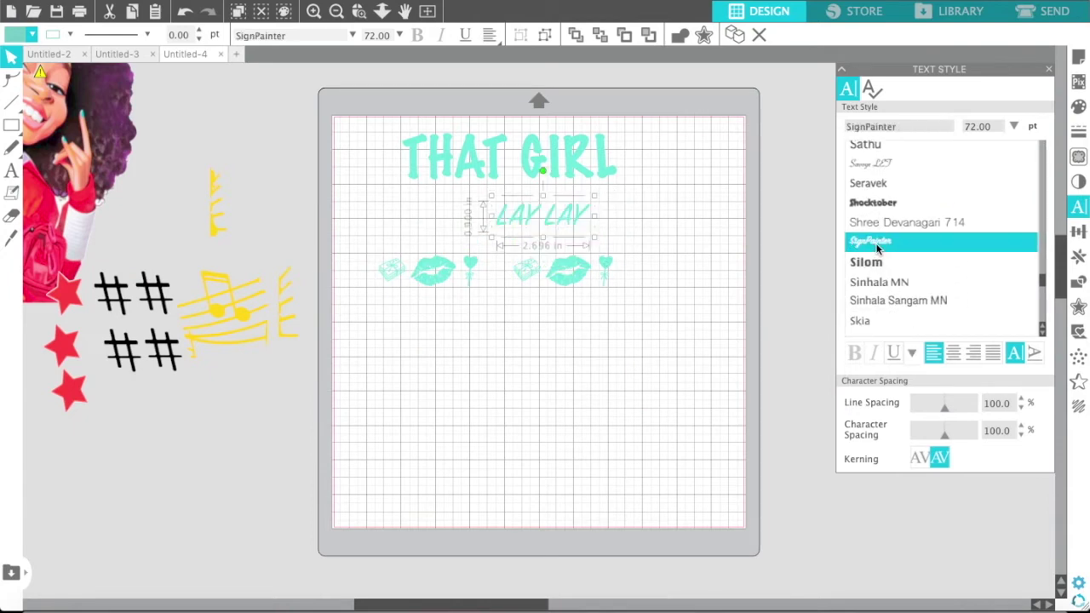
{"action": "scroll", "coordinate": [877, 244], "scroll_direction": "down", "scroll_amount": 4}
{"action": "left_click", "coordinate": [872, 171]}
{"action": "scroll", "coordinate": [875, 219], "scroll_direction": "down", "scroll_amount": 7}
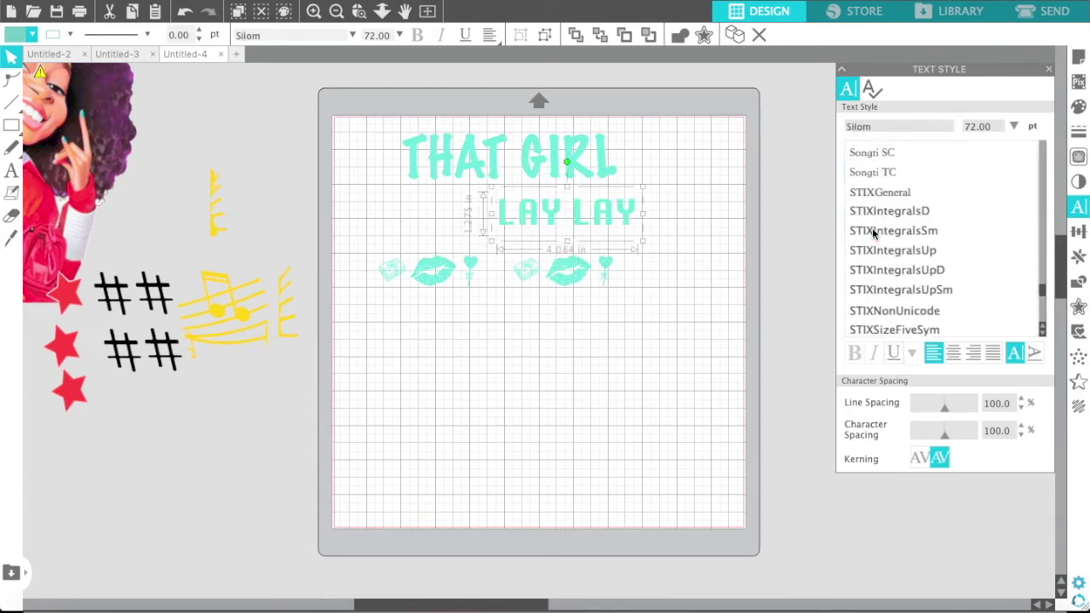
{"action": "scroll", "coordinate": [889, 213], "scroll_direction": "down", "scroll_amount": 4}
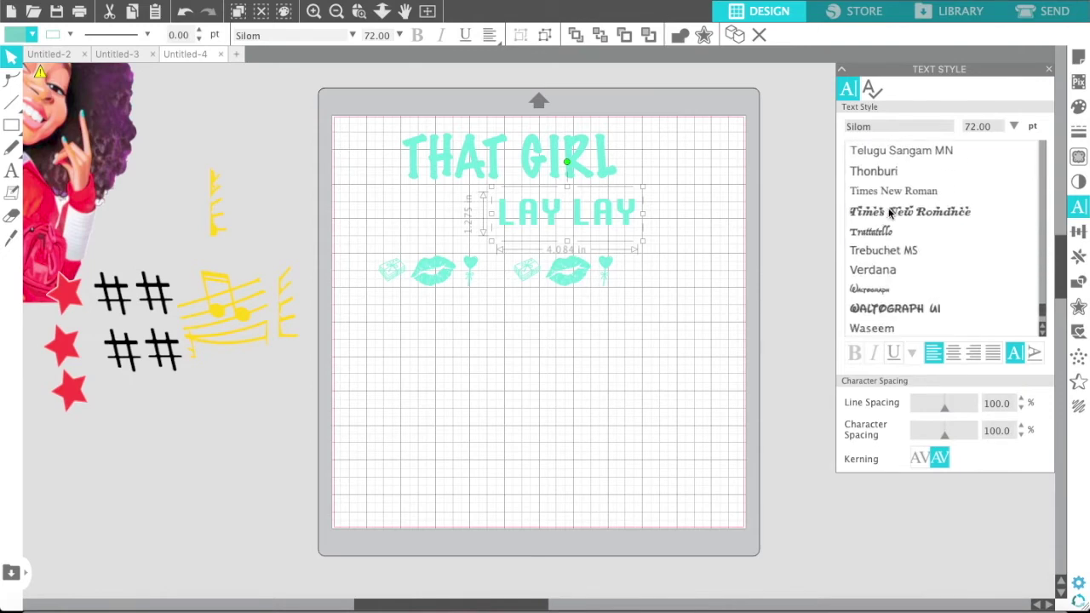
{"action": "scroll", "coordinate": [889, 213], "scroll_direction": "down", "scroll_amount": 1}
{"action": "left_click", "coordinate": [890, 203]}
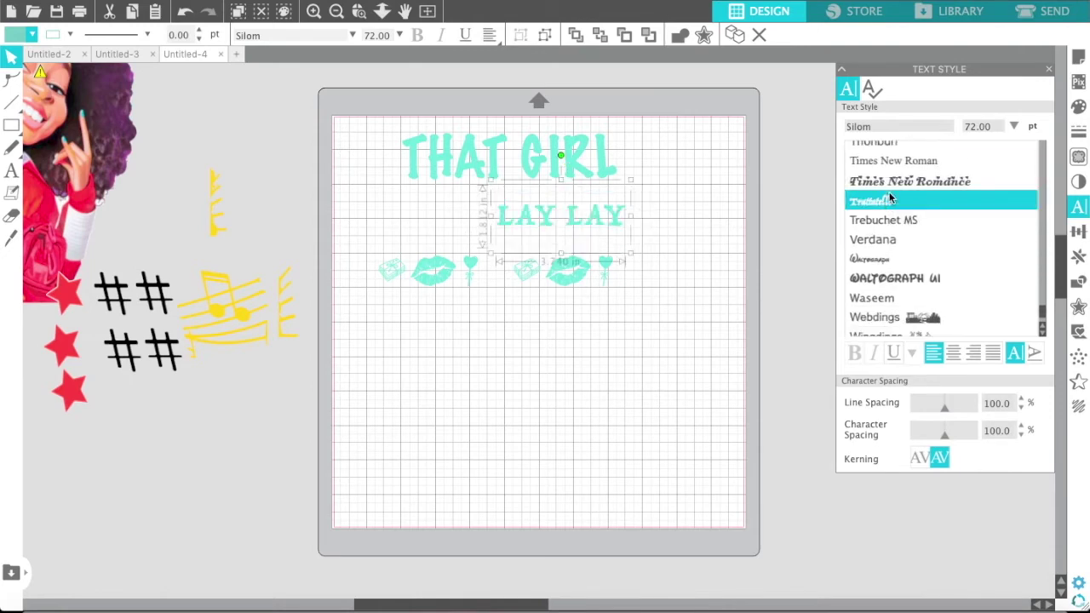
Try the moonbright and Kokonor fonts on the upper LAY LAY text.
{"action": "scroll", "coordinate": [907, 221], "scroll_direction": "down", "scroll_amount": 5}
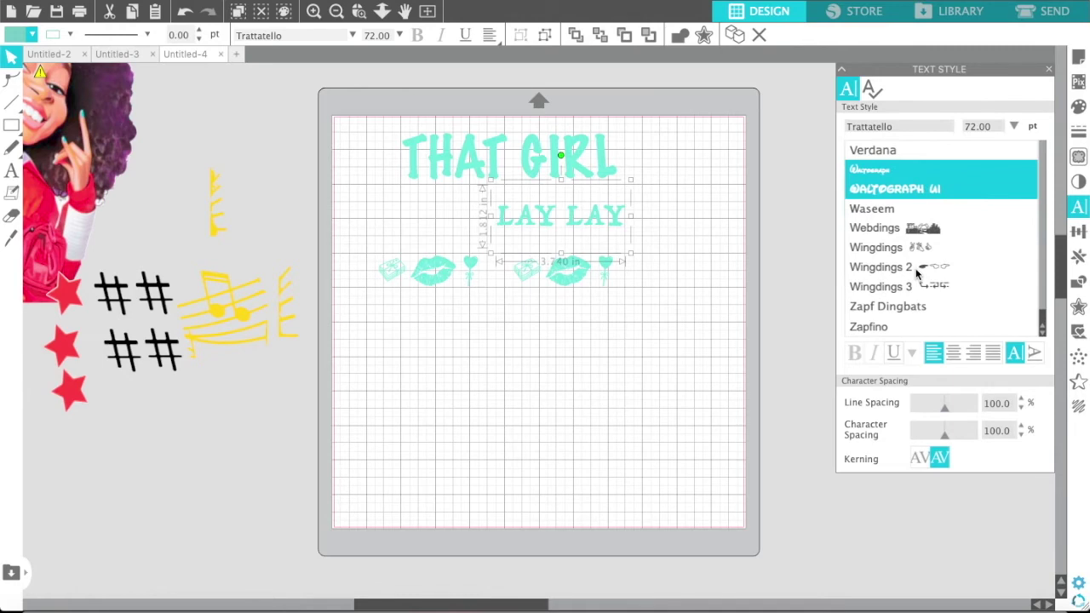
{"action": "scroll", "coordinate": [916, 271], "scroll_direction": "up", "scroll_amount": 15}
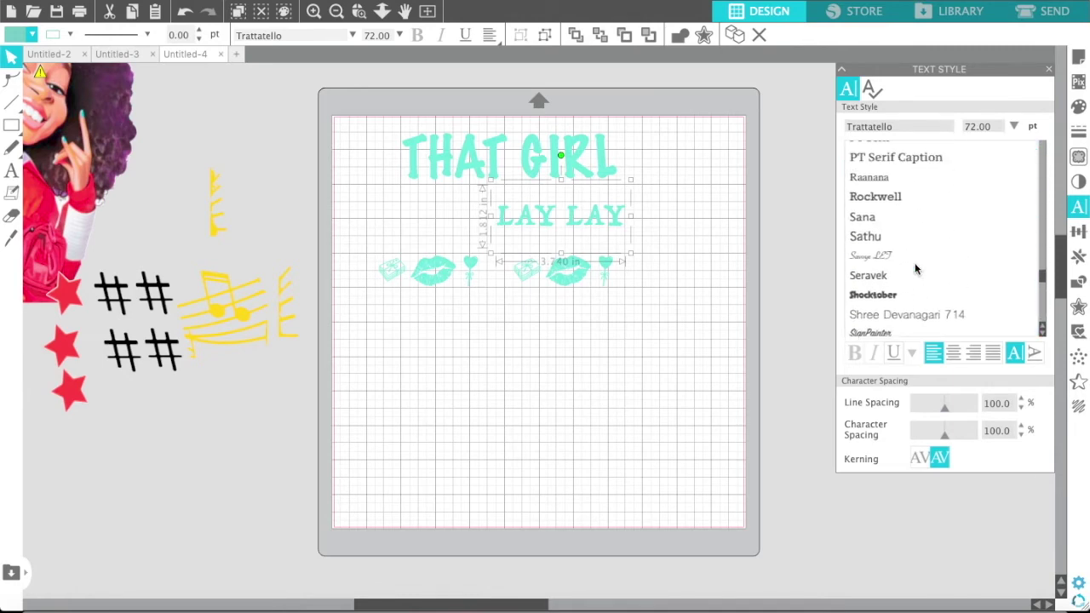
{"action": "scroll", "coordinate": [915, 269], "scroll_direction": "up", "scroll_amount": 10}
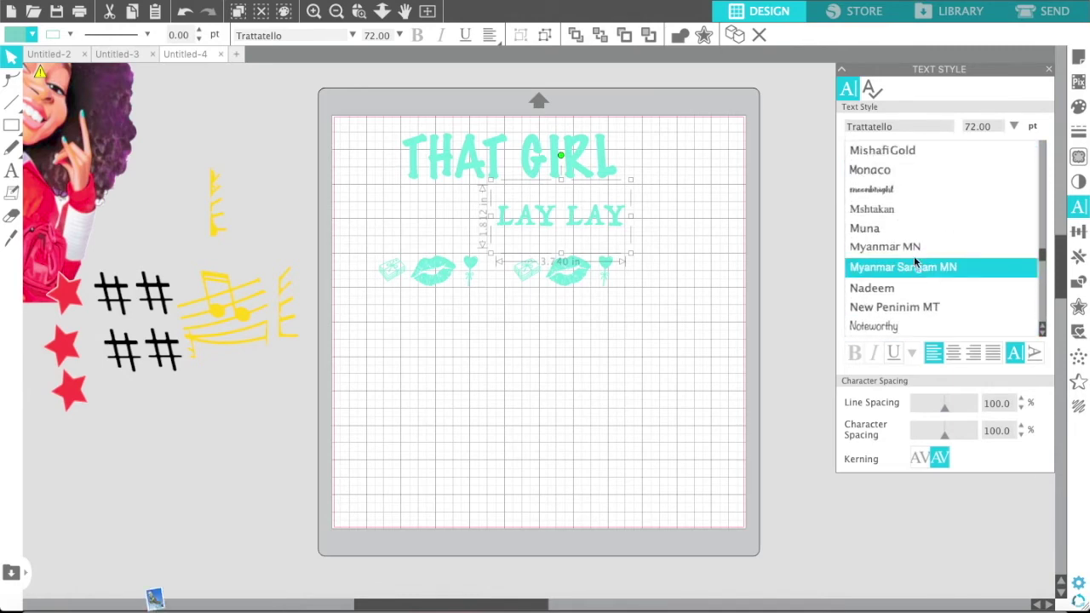
{"action": "left_click", "coordinate": [896, 192]}
{"action": "scroll", "coordinate": [896, 190], "scroll_direction": "up", "scroll_amount": 10}
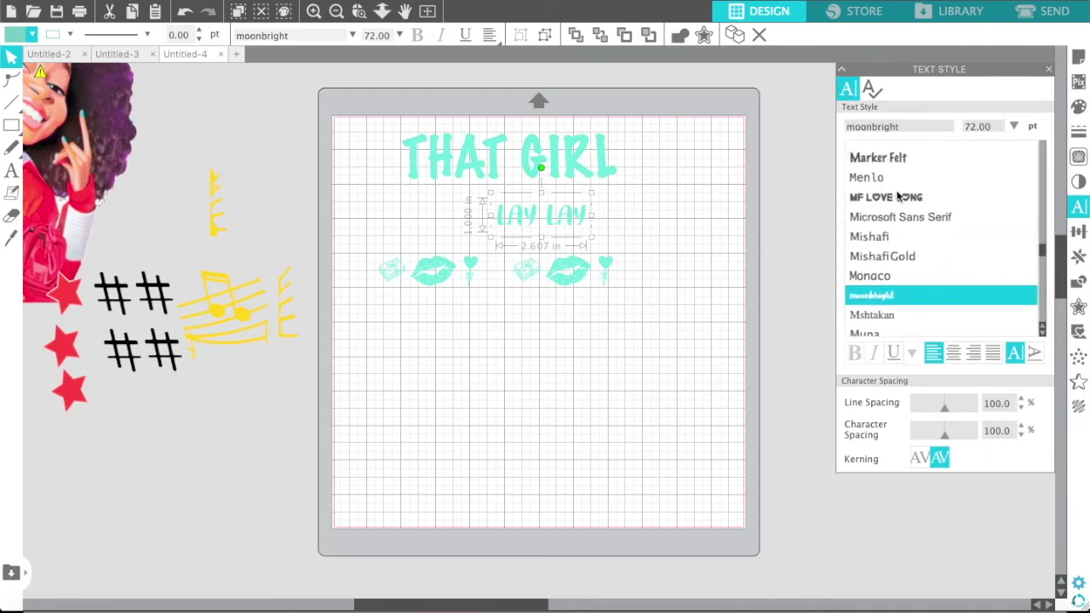
{"action": "left_click", "coordinate": [897, 197]}
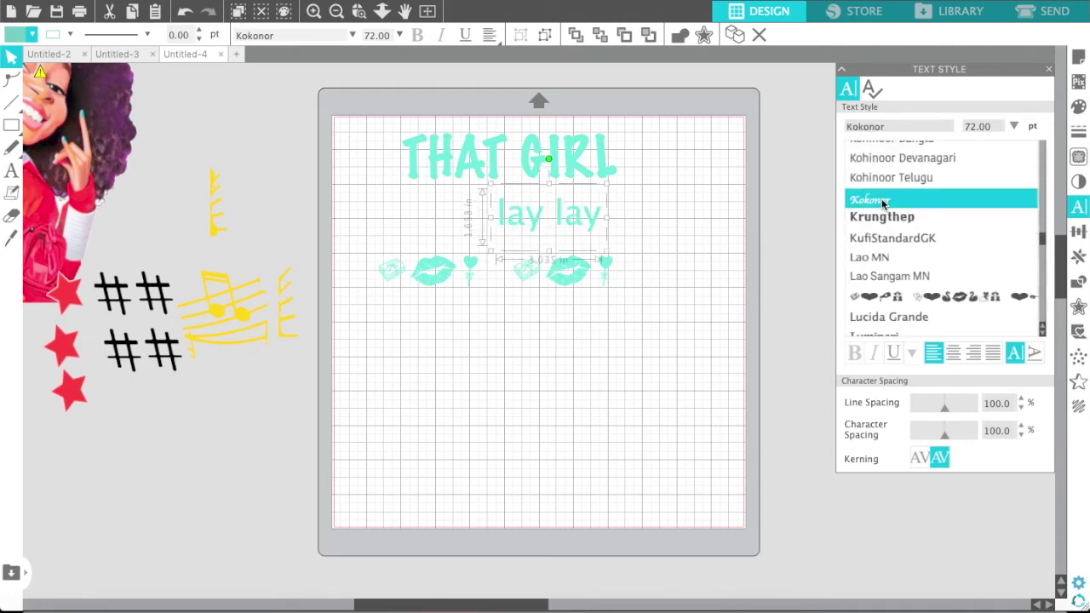
Try the Extreme, Elaya Script and Double Feature fonts on the upper LAY LAY text.
{"action": "scroll", "coordinate": [890, 201], "scroll_direction": "up", "scroll_amount": 10}
{"action": "scroll", "coordinate": [883, 204], "scroll_direction": "up", "scroll_amount": 10}
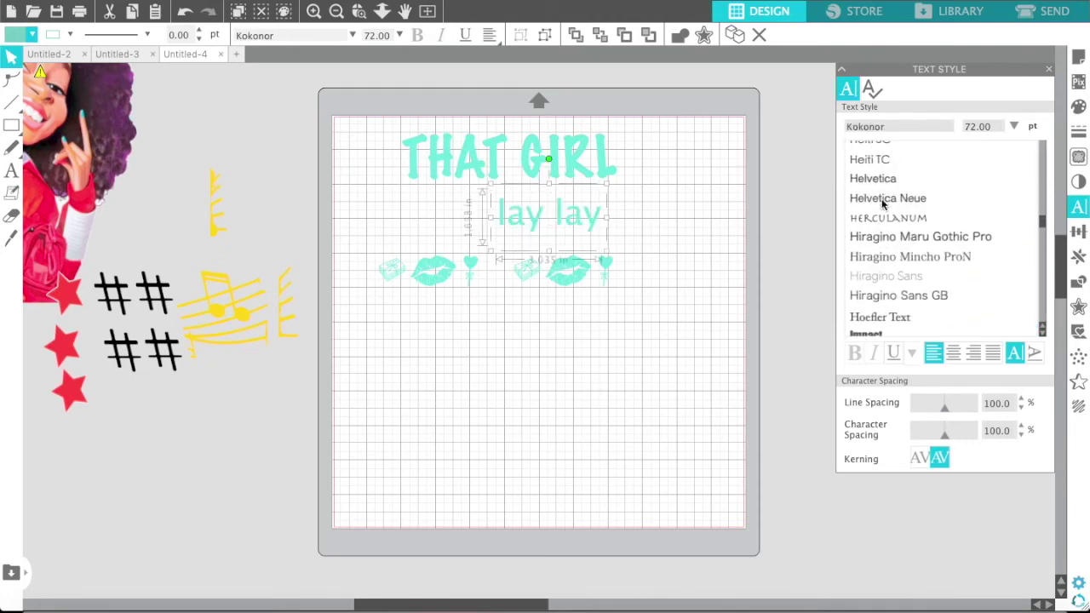
{"action": "scroll", "coordinate": [883, 204], "scroll_direction": "up", "scroll_amount": 1}
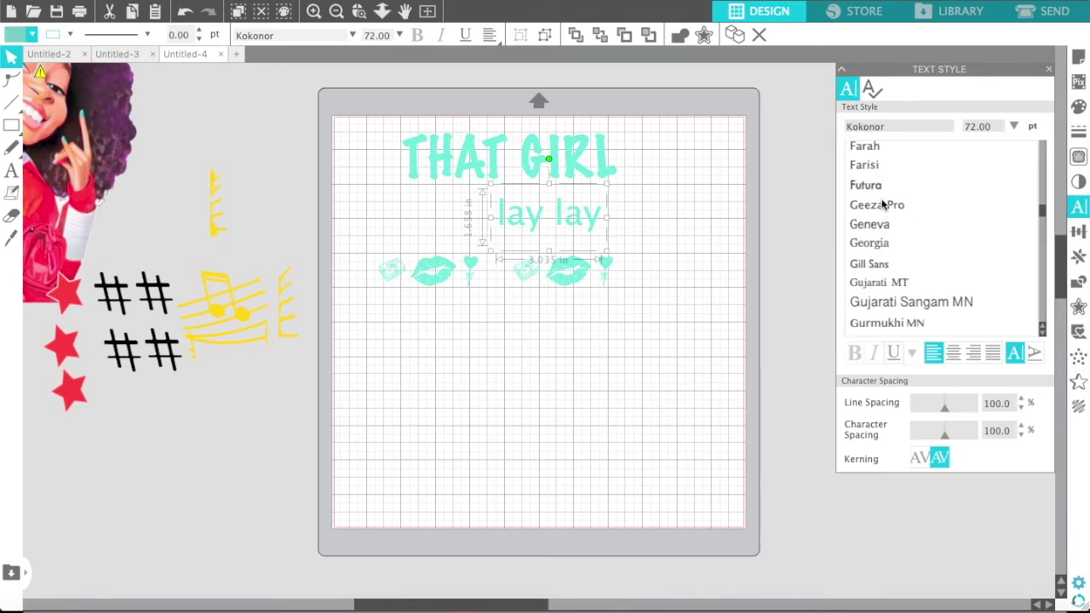
{"action": "scroll", "coordinate": [897, 189], "scroll_direction": "up", "scroll_amount": 5}
{"action": "scroll", "coordinate": [894, 205], "scroll_direction": "down", "scroll_amount": 3}
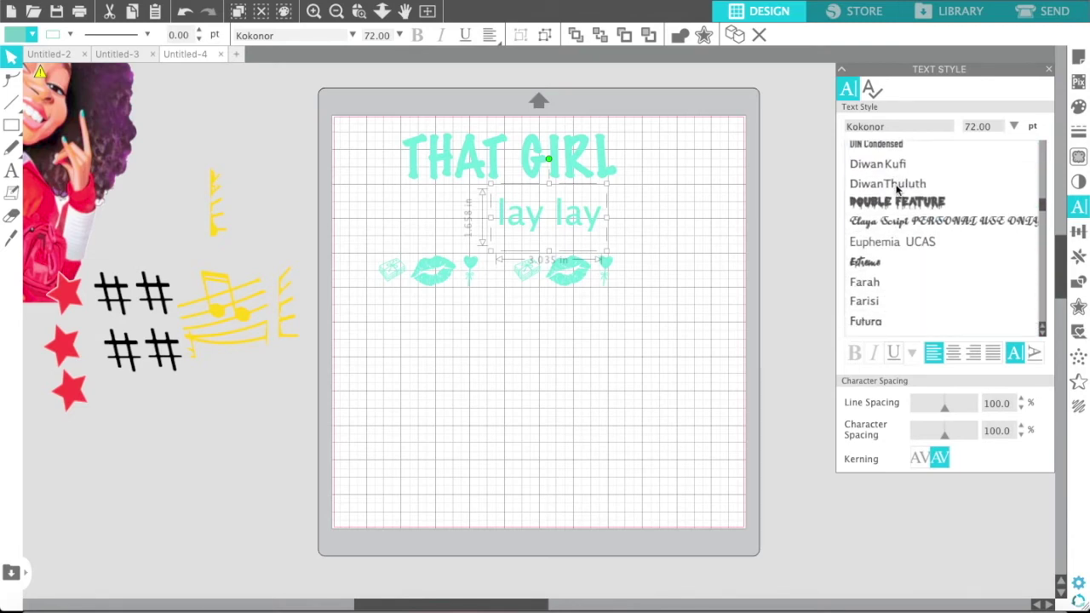
{"action": "left_click", "coordinate": [863, 265]}
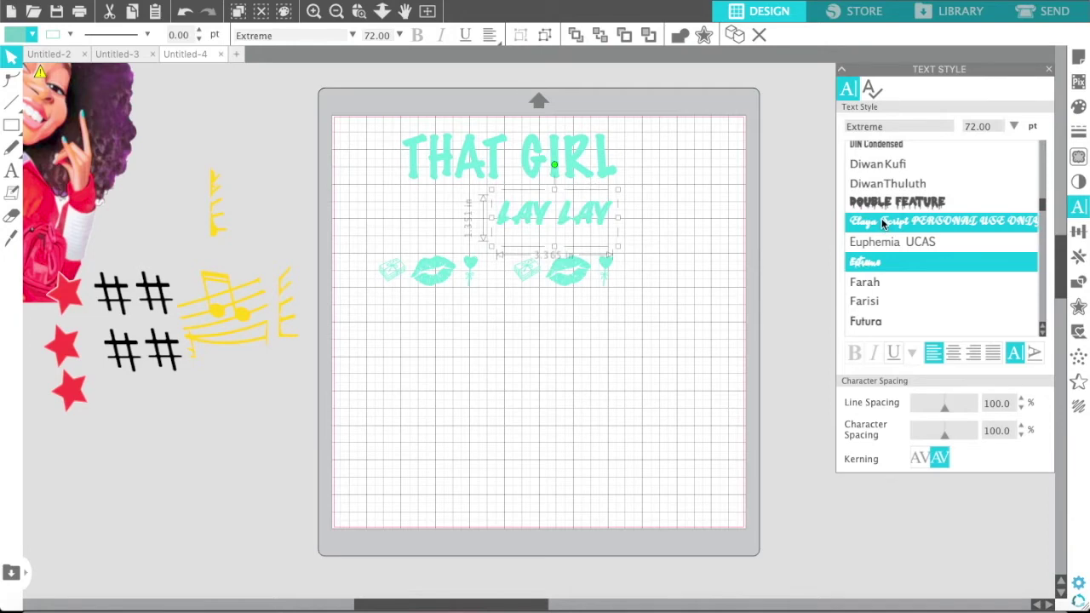
{"action": "left_click", "coordinate": [883, 224]}
{"action": "left_click", "coordinate": [869, 207]}
Set the upper LAY LAY in Chuck Noon Script, enlarge it to about 3.7 in wide and move it closer beneath THAT GIRL.
{"action": "scroll", "coordinate": [870, 210], "scroll_direction": "up", "scroll_amount": 5}
{"action": "scroll", "coordinate": [870, 210], "scroll_direction": "up", "scroll_amount": 3}
{"action": "left_click", "coordinate": [869, 227]}
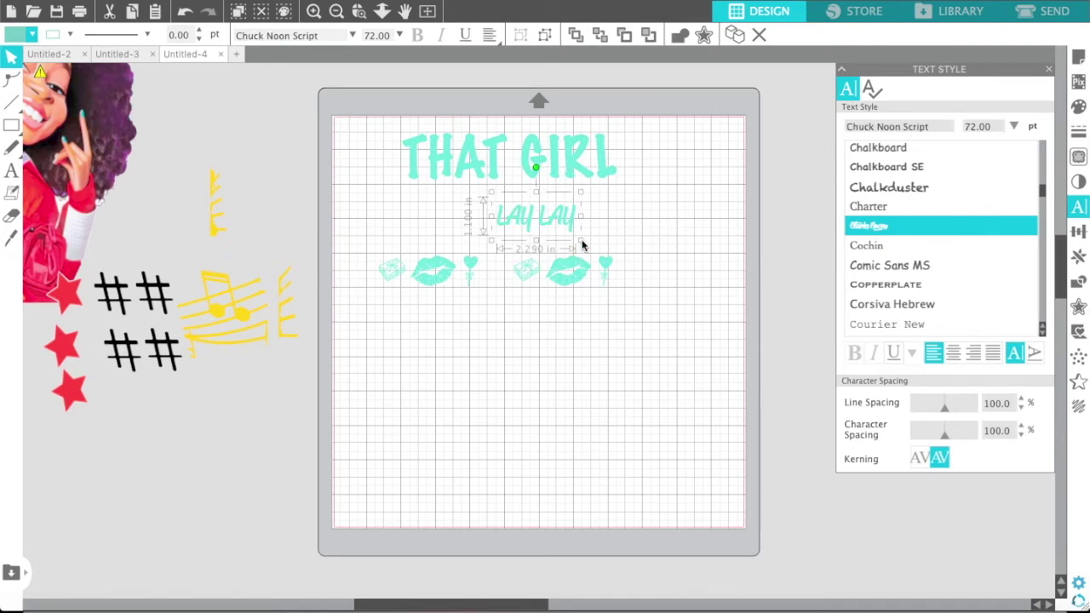
{"action": "left_click_drag", "start_coordinate": [583, 246], "coordinate": [638, 255]}
{"action": "left_click_drag", "start_coordinate": [585, 227], "coordinate": [551, 209]}
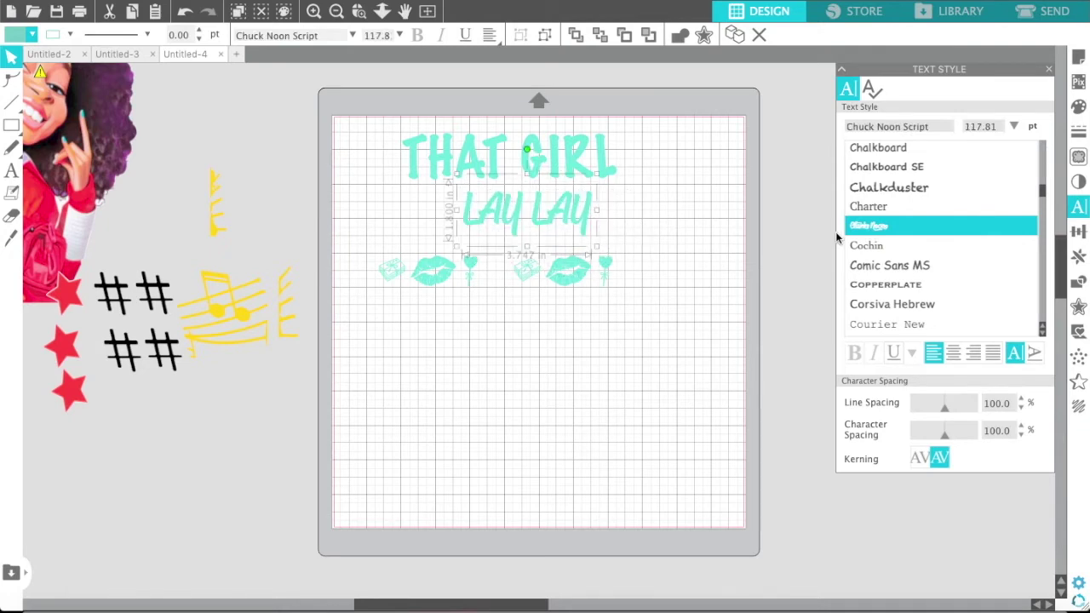
Try Chalkduster and Chalkboard on LAY LAY, settle on the Catalunya demo font and reposition the text beneath THAT GIRL.
{"action": "scroll", "coordinate": [884, 216], "scroll_direction": "up", "scroll_amount": 2}
{"action": "left_click", "coordinate": [885, 234]}
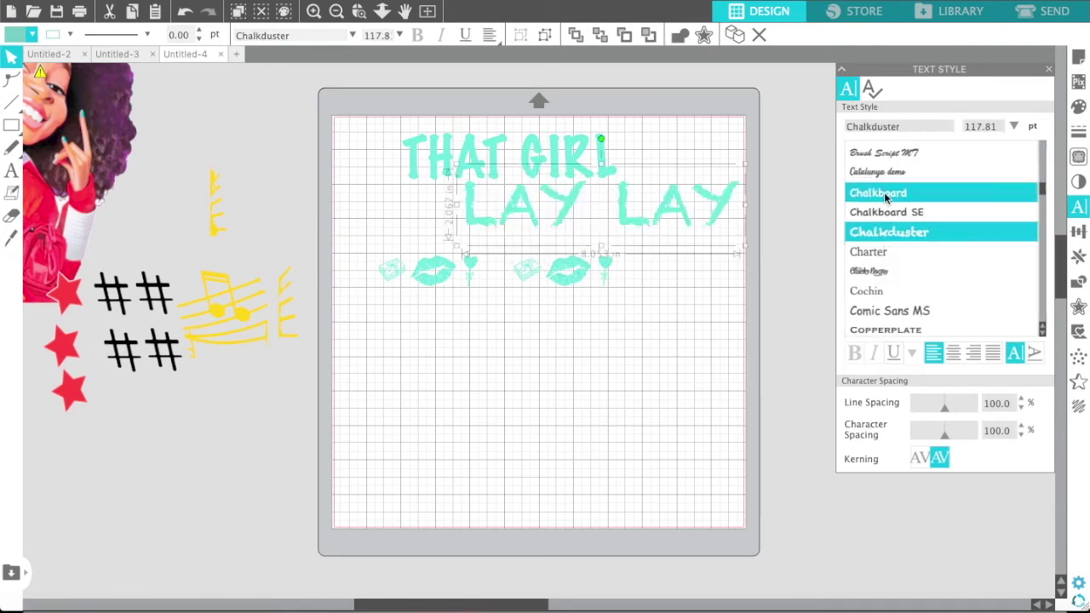
{"action": "left_click", "coordinate": [885, 195]}
{"action": "left_click", "coordinate": [883, 173]}
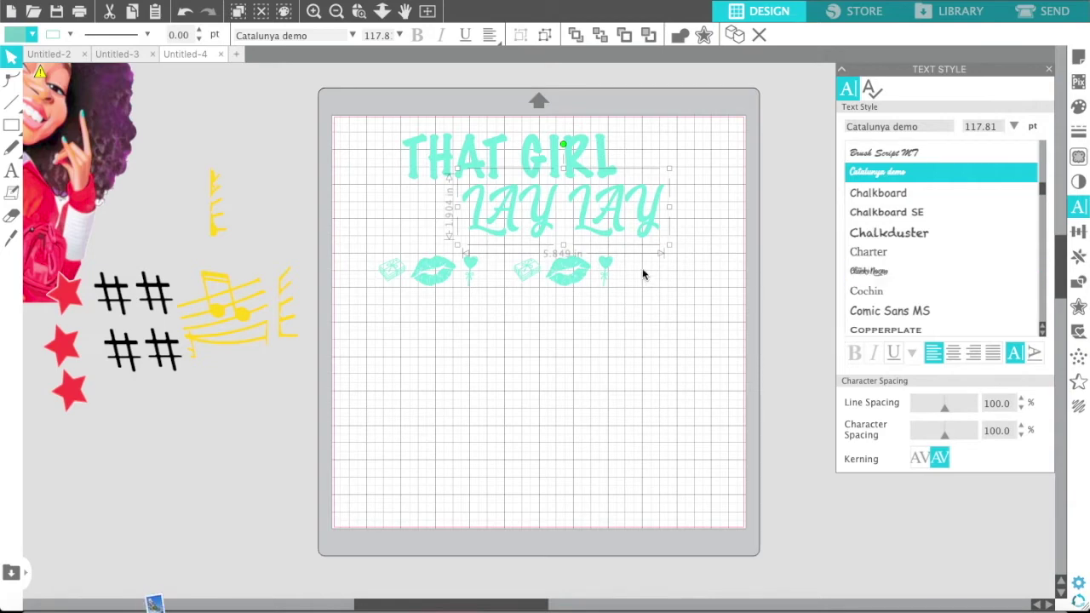
{"action": "left_click_drag", "start_coordinate": [591, 220], "coordinate": [573, 223]}
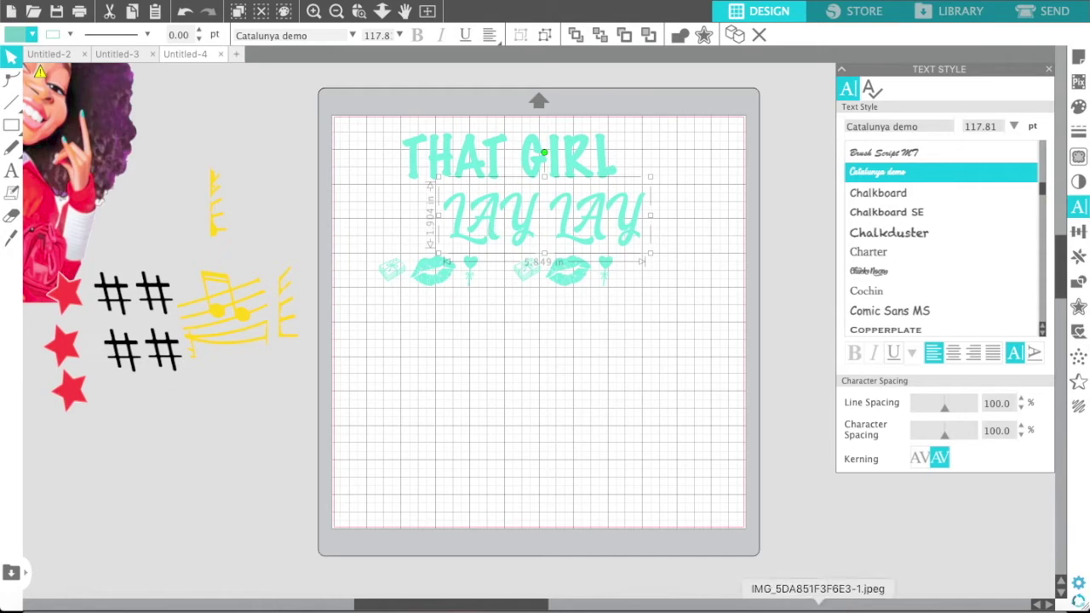
View the sample shirt layout in Movie.MP4 from the Downloads stack, look through the Downloads folder and close it.
{"action": "left_click", "coordinate": [792, 606]}
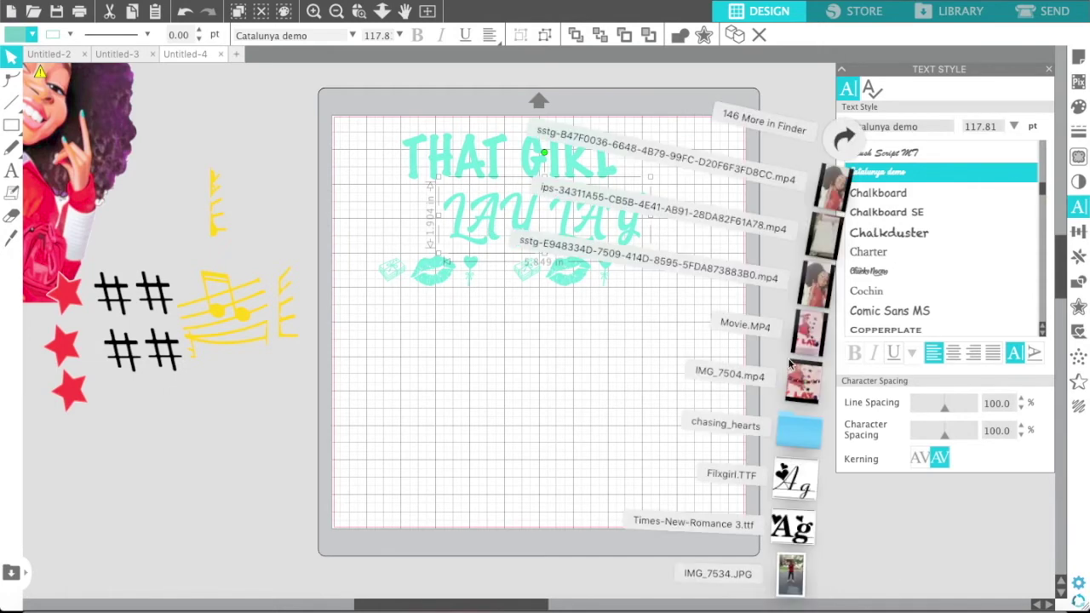
{"action": "left_click", "coordinate": [803, 330]}
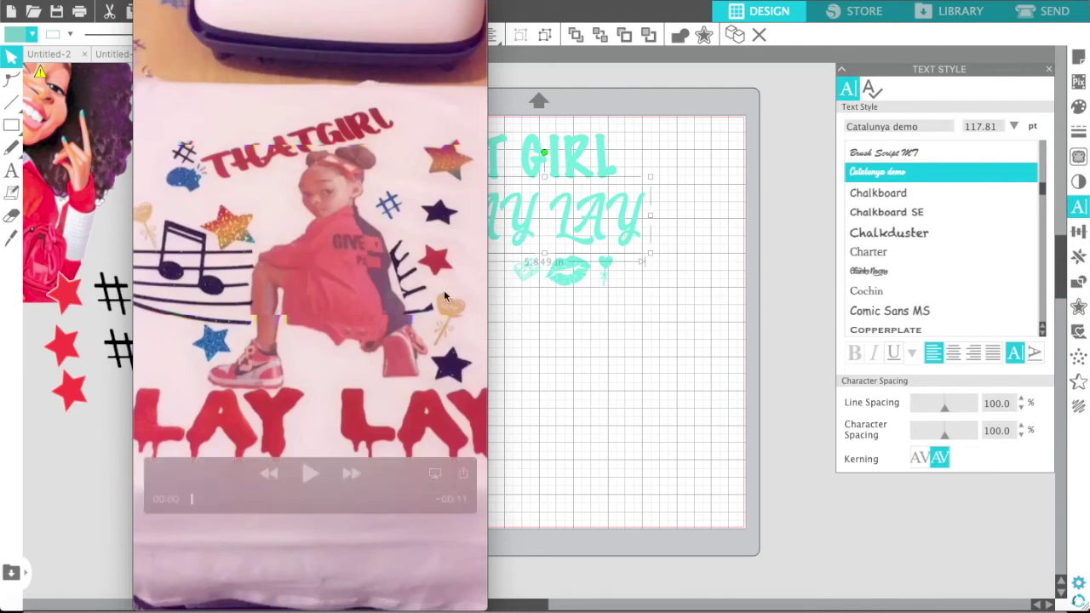
{"action": "left_click", "coordinate": [146, 3]}
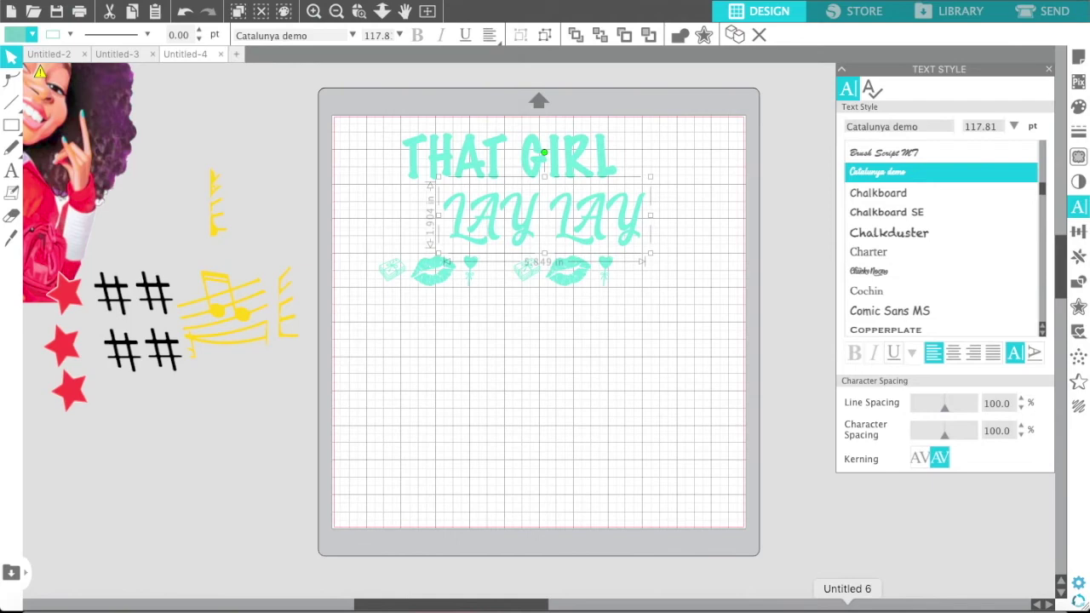
{"action": "left_click", "coordinate": [811, 607]}
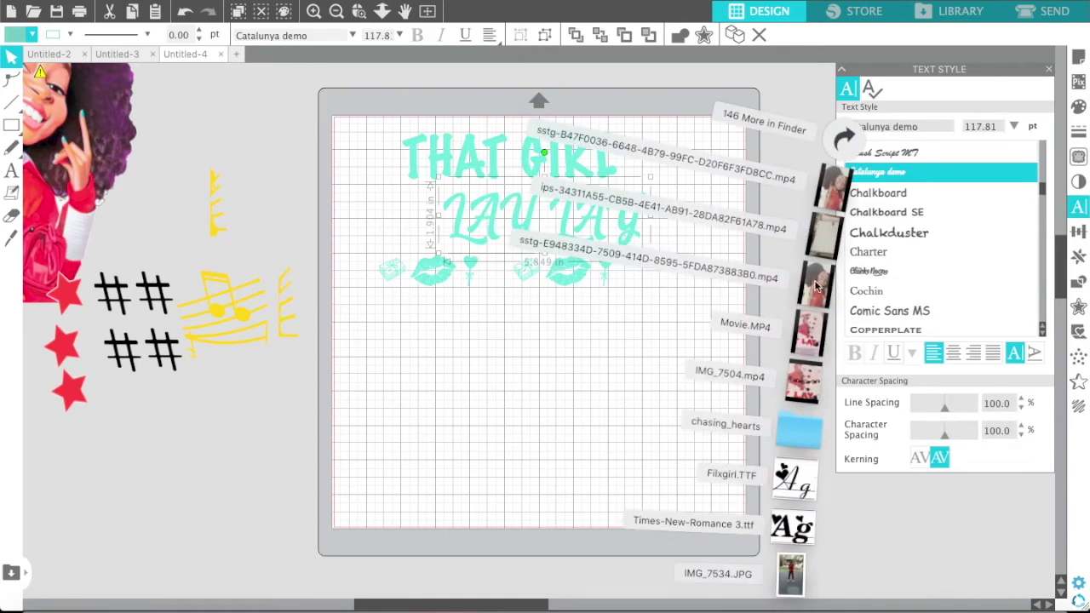
{"action": "left_click", "coordinate": [843, 134]}
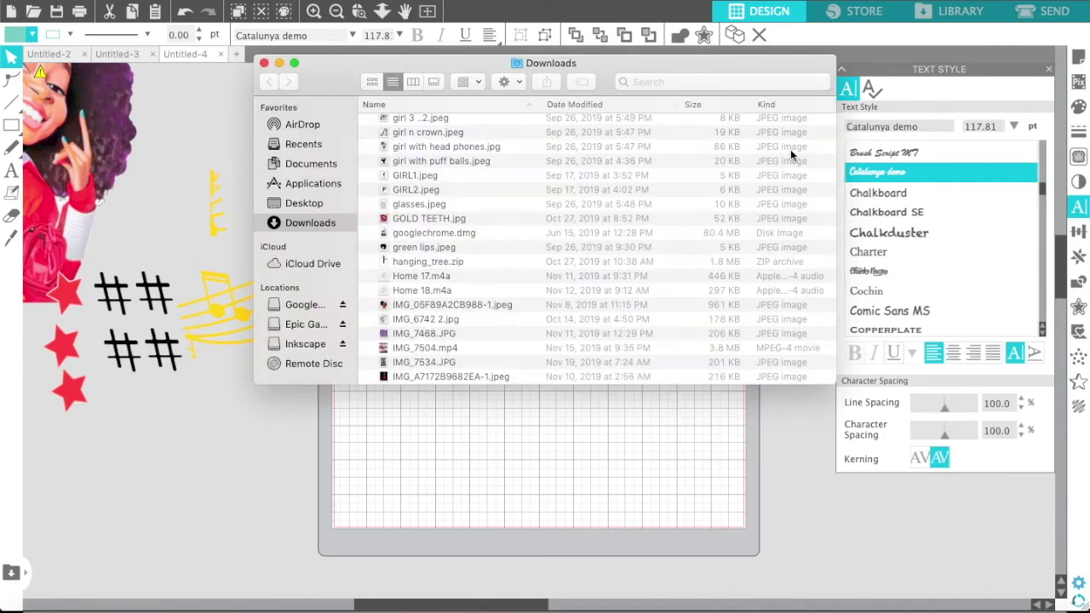
{"action": "left_click", "coordinate": [264, 62]}
Move the lips and hearts ornament row down clear of LAY LAY and separate the heart lollipops with the Eraser.
{"action": "left_click_drag", "start_coordinate": [567, 282], "coordinate": [572, 331]}
{"action": "left_click", "coordinate": [370, 258]}
{"action": "left_click", "coordinate": [10, 216]}
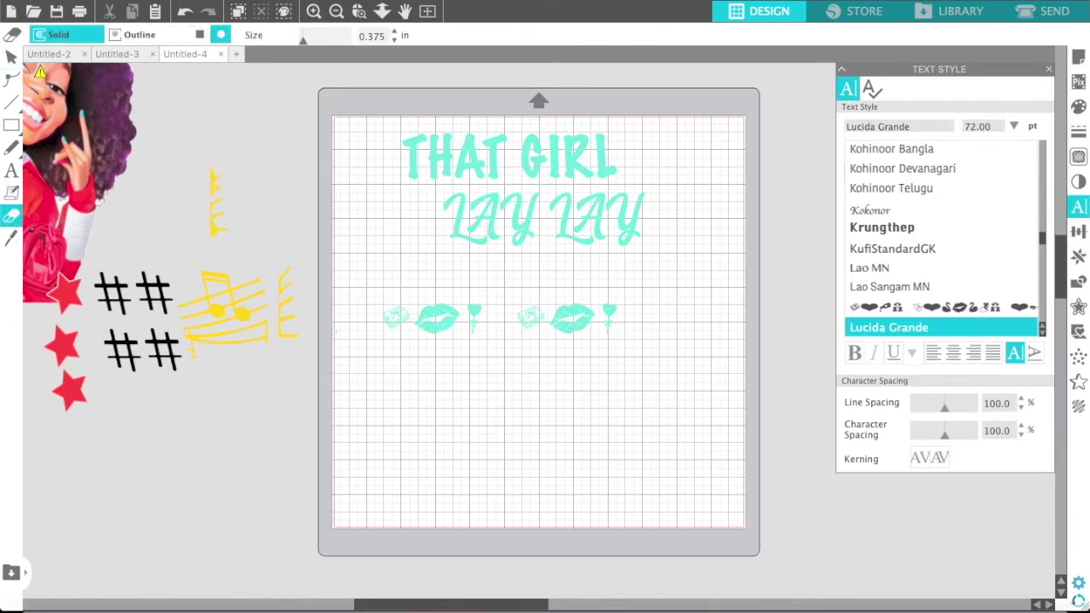
{"action": "left_click_drag", "start_coordinate": [458, 316], "coordinate": [460, 320]}
{"action": "left_click", "coordinate": [594, 316]}
Place the two heart lollipops at either end of LAY LAY and delete the remaining lips and ornament pieces.
{"action": "left_click", "coordinate": [11, 58]}
{"action": "left_click_drag", "start_coordinate": [473, 320], "coordinate": [408, 245]}
{"action": "left_click", "coordinate": [503, 281]}
{"action": "left_click_drag", "start_coordinate": [609, 313], "coordinate": [654, 200]}
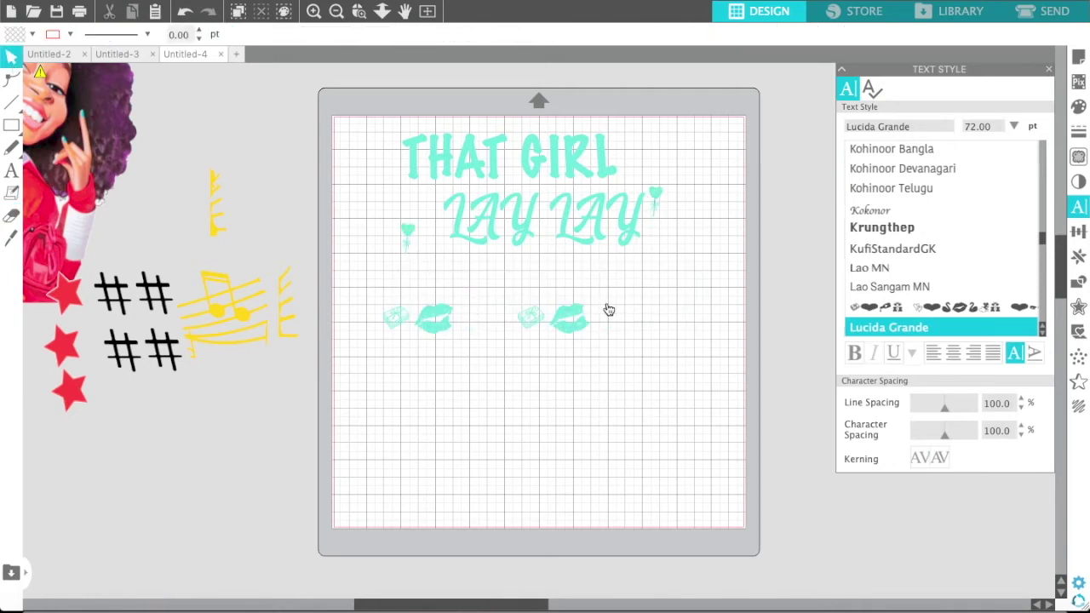
{"action": "left_click_drag", "start_coordinate": [362, 301], "coordinate": [360, 333]}
{"action": "right_click", "coordinate": [361, 333]}
{"action": "left_click", "coordinate": [402, 375]}
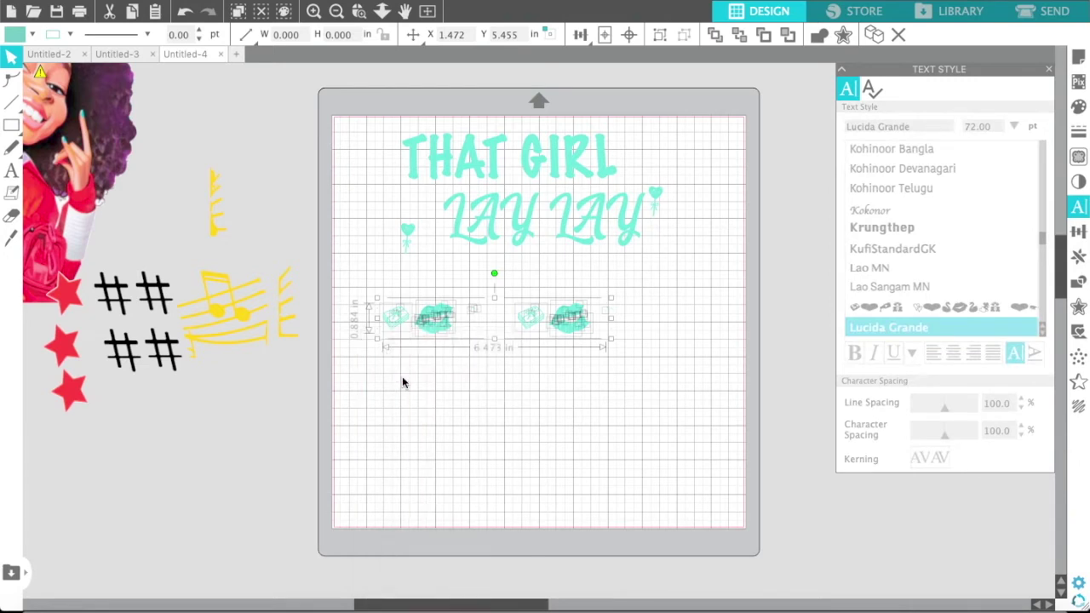
Enlarge both heart lollipops, set them on either side of THAT GIRL, and lower LAY LAY to make room.
{"action": "left_click", "coordinate": [406, 248]}
{"action": "left_click_drag", "start_coordinate": [395, 220], "coordinate": [352, 186]}
{"action": "left_click", "coordinate": [667, 196]}
{"action": "left_click", "coordinate": [656, 196]}
{"action": "left_click_drag", "start_coordinate": [669, 180], "coordinate": [697, 139]}
{"action": "left_click_drag", "start_coordinate": [517, 237], "coordinate": [505, 267]}
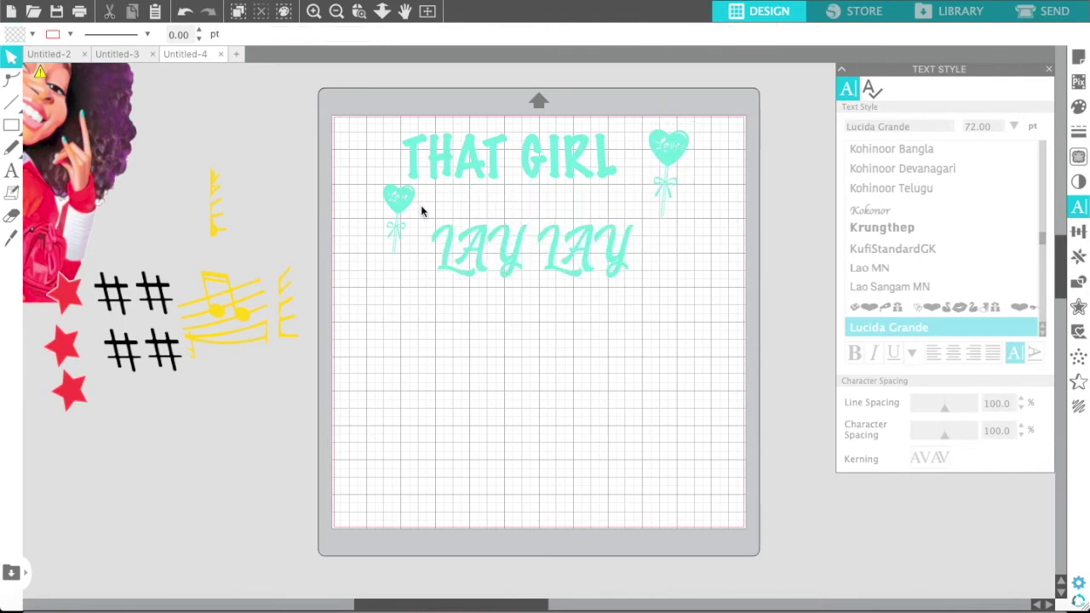
{"action": "left_click_drag", "start_coordinate": [401, 202], "coordinate": [387, 167]}
Bring the girl image onto the mat and center LAY LAY beneath her, enlarged to about 8.4 in wide.
{"action": "left_click_drag", "start_coordinate": [50, 142], "coordinate": [559, 375]}
{"action": "left_click", "coordinate": [631, 260]}
{"action": "left_click_drag", "start_coordinate": [641, 261], "coordinate": [622, 528]}
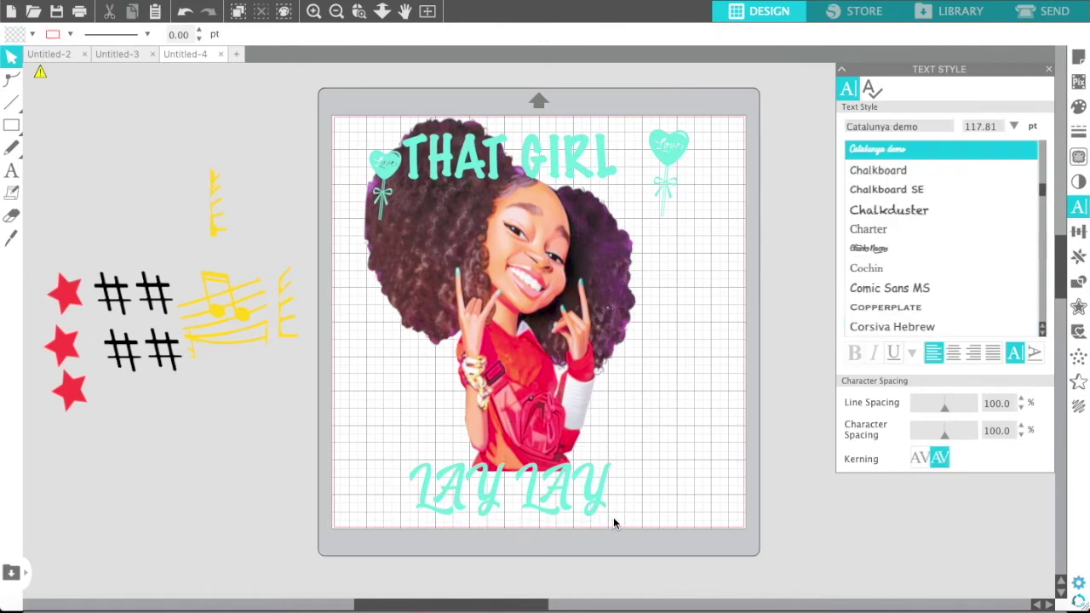
{"action": "left_click_drag", "start_coordinate": [618, 487], "coordinate": [650, 487]}
{"action": "left_click_drag", "start_coordinate": [406, 485], "coordinate": [371, 486]}
{"action": "left_click_drag", "start_coordinate": [470, 482], "coordinate": [473, 488]}
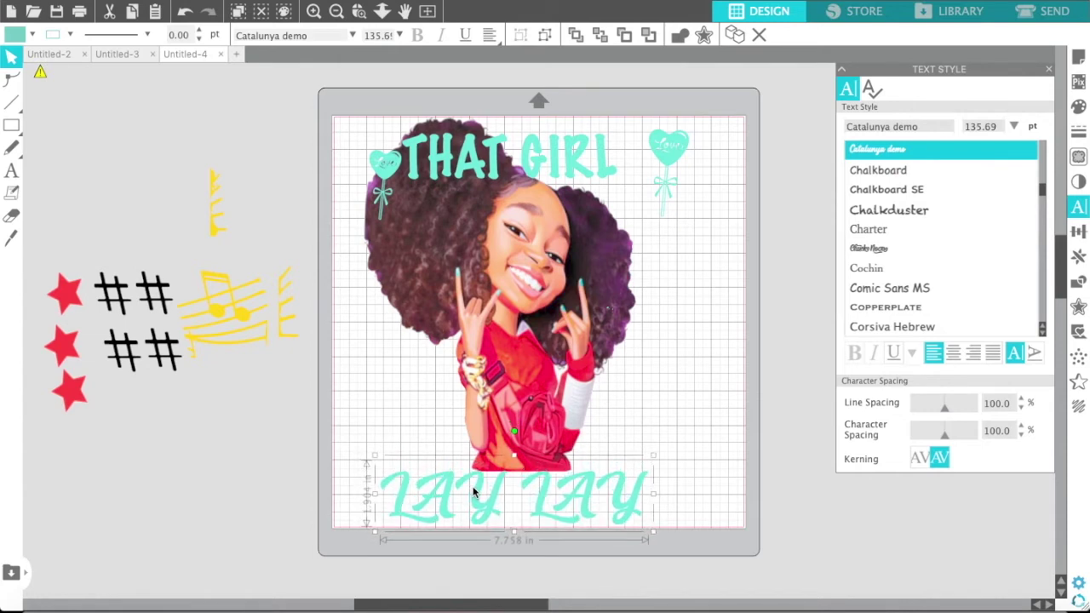
{"action": "left_click_drag", "start_coordinate": [373, 459], "coordinate": [350, 451]}
{"action": "left_click_drag", "start_coordinate": [491, 483], "coordinate": [506, 486]}
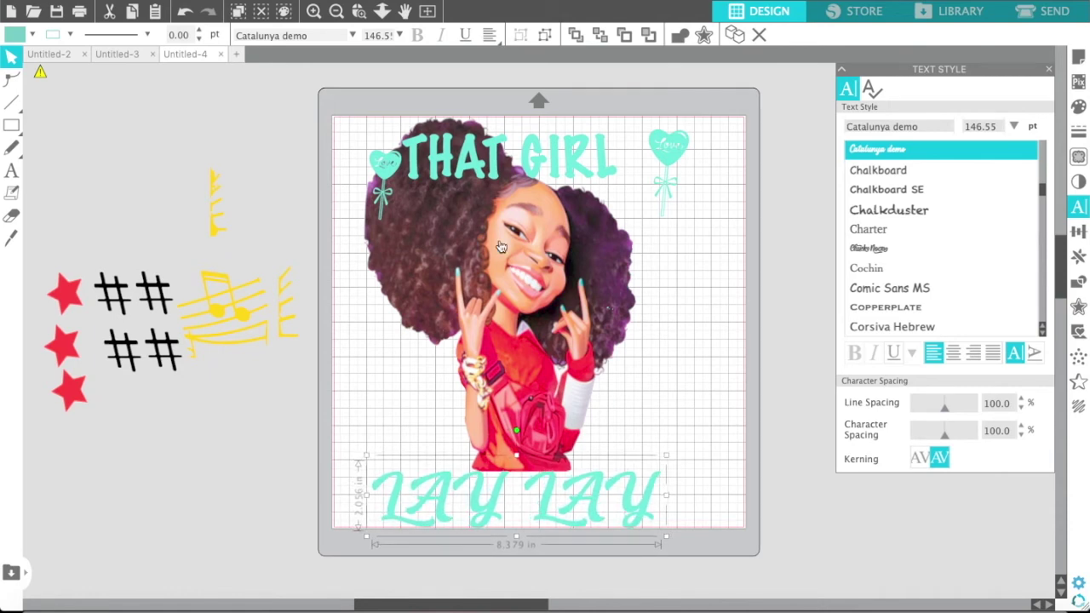
Place the tilted yellow staff-end piece and the music notes on opposite sides of the girl's torso, moving the nearby heart lollipop outward.
{"action": "left_click_drag", "start_coordinate": [654, 141], "coordinate": [682, 283]}
{"action": "left_click_drag", "start_coordinate": [288, 303], "coordinate": [579, 404]}
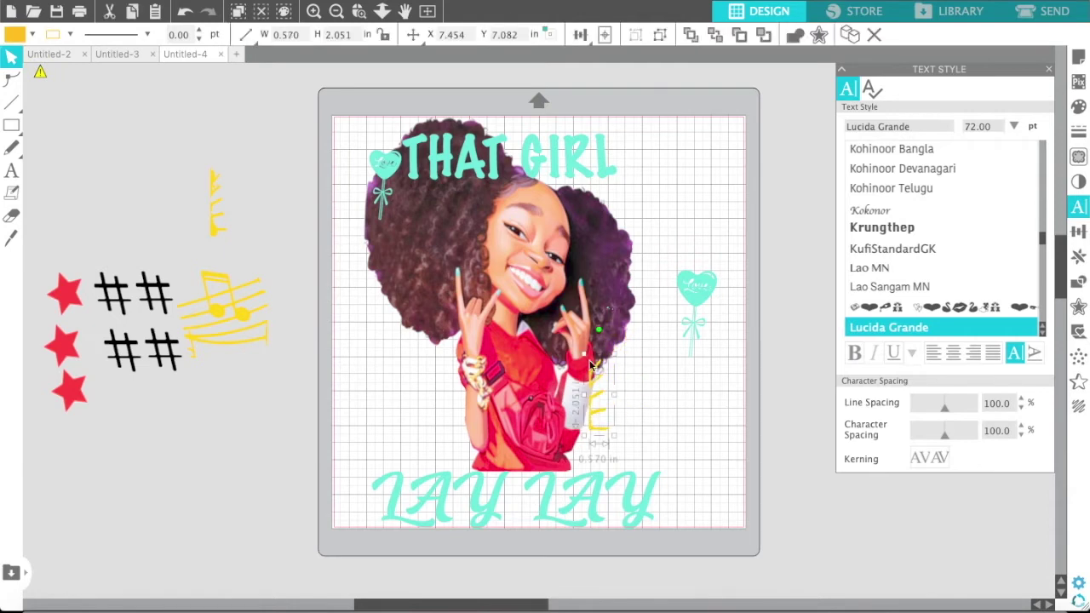
{"action": "left_click_drag", "start_coordinate": [600, 330], "coordinate": [615, 345]}
{"action": "left_click_drag", "start_coordinate": [599, 390], "coordinate": [599, 393]}
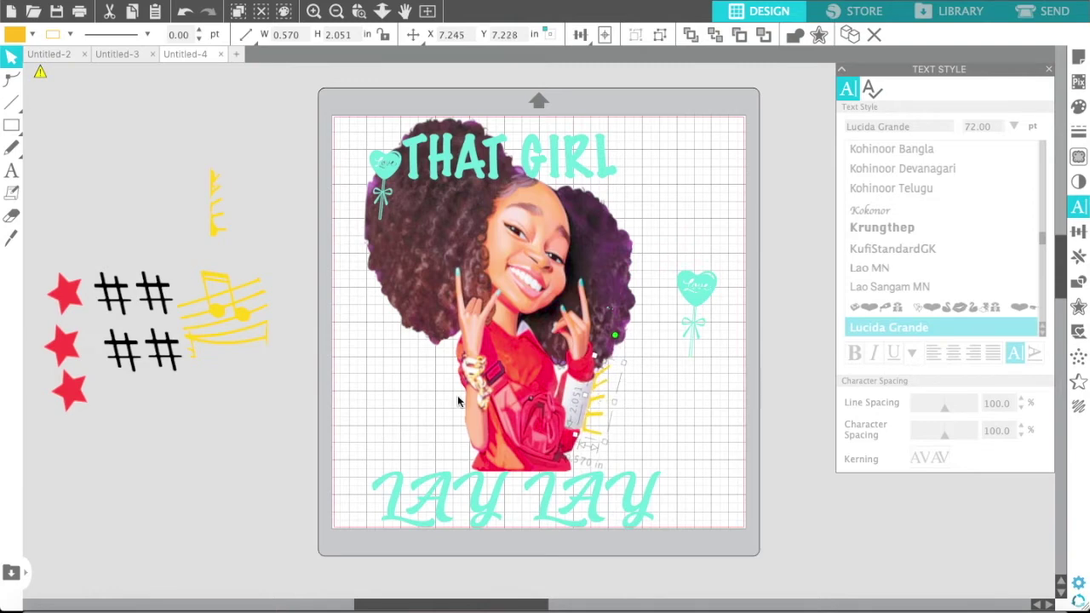
{"action": "left_click_drag", "start_coordinate": [268, 345], "coordinate": [464, 433]}
Move the two heart lollipops beside the music pieces and tilt them outward on either side of the girl.
{"action": "left_click_drag", "start_coordinate": [392, 190], "coordinate": [380, 358]}
{"action": "left_click_drag", "start_coordinate": [374, 290], "coordinate": [339, 294]}
{"action": "left_click_drag", "start_coordinate": [686, 288], "coordinate": [641, 388]}
{"action": "left_click_drag", "start_coordinate": [635, 341], "coordinate": [660, 398]}
Rotate THAT GIRL diagonally along the girl's right-hand hair puff and shrink it to about 87 pt.
{"action": "left_click_drag", "start_coordinate": [579, 170], "coordinate": [668, 205]}
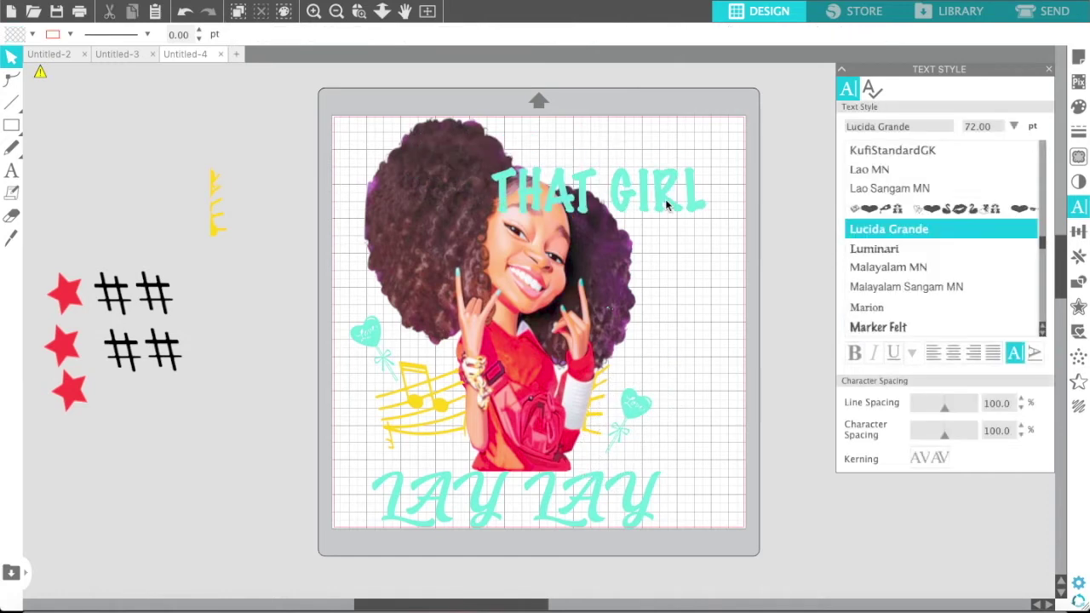
{"action": "left_click", "coordinate": [668, 204]}
{"action": "left_click_drag", "start_coordinate": [606, 136], "coordinate": [644, 150]}
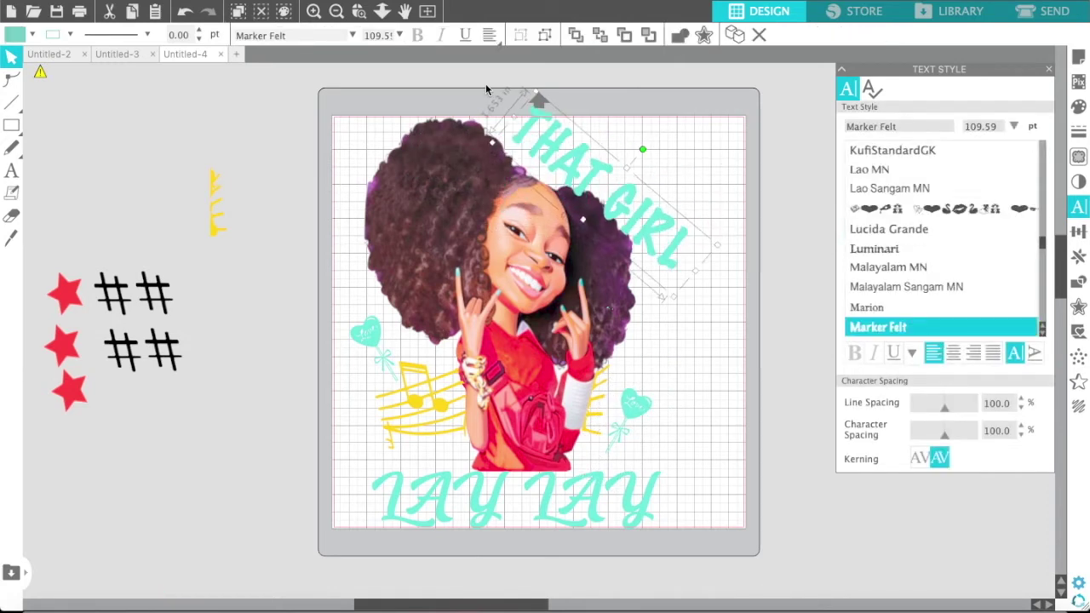
{"action": "left_click_drag", "start_coordinate": [534, 90], "coordinate": [565, 129]}
{"action": "left_click_drag", "start_coordinate": [602, 179], "coordinate": [626, 182]}
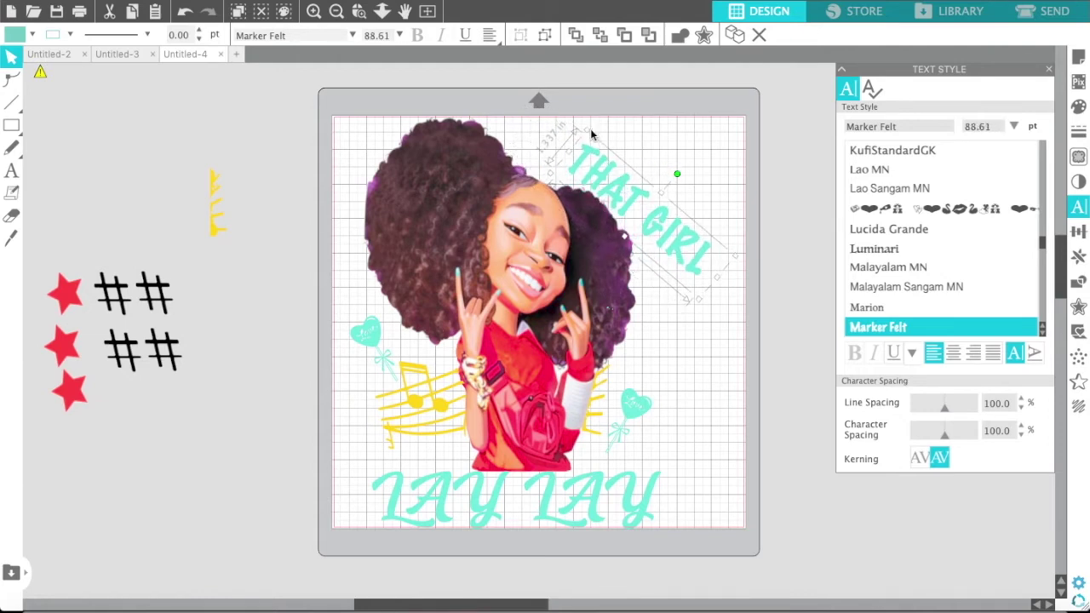
{"action": "left_click_drag", "start_coordinate": [590, 135], "coordinate": [594, 138]}
{"action": "left_click_drag", "start_coordinate": [651, 232], "coordinate": [666, 224]}
Place a hashtag in front of THAT GIRL, shrink it to about 0.9 in wide and rotate it to match the text.
{"action": "left_click_drag", "start_coordinate": [169, 317], "coordinate": [566, 158]}
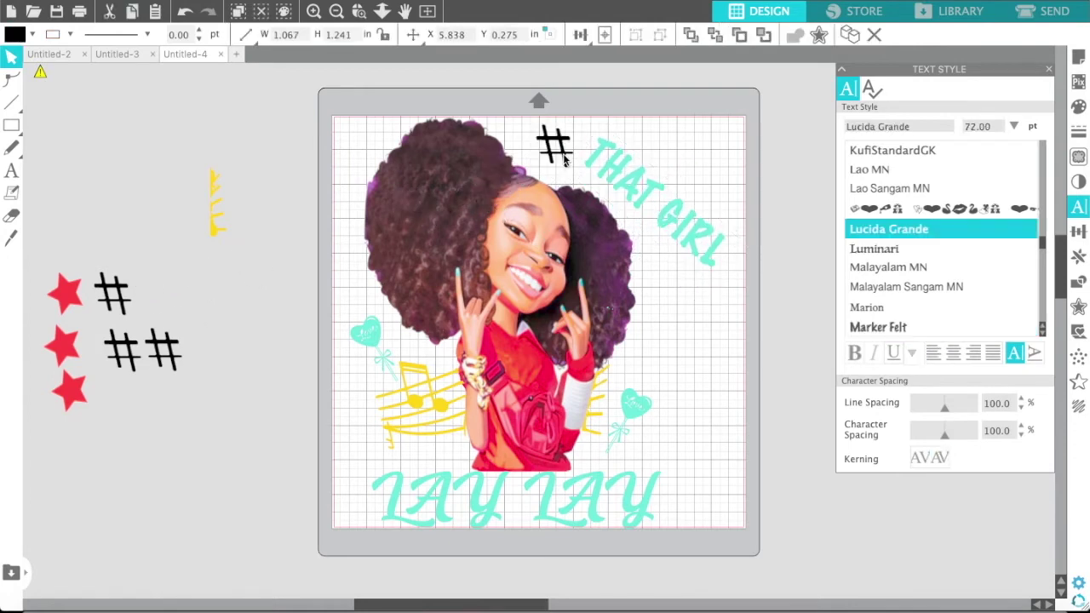
{"action": "left_click_drag", "start_coordinate": [555, 98], "coordinate": [594, 111]}
{"action": "left_click_drag", "start_coordinate": [574, 152], "coordinate": [596, 145]}
{"action": "left_click_drag", "start_coordinate": [582, 102], "coordinate": [583, 112]}
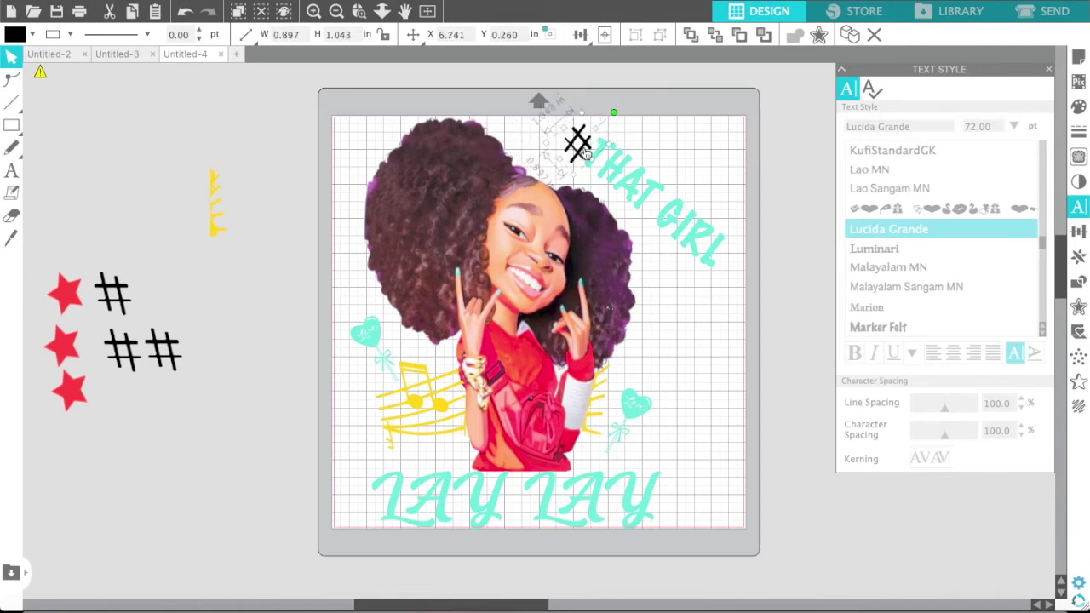
{"action": "left_click_drag", "start_coordinate": [586, 153], "coordinate": [584, 147]}
Arrange the three red stars around the girl: two along the left edge and one slightly rotated below THAT GIRL.
{"action": "left_click_drag", "start_coordinate": [66, 294], "coordinate": [360, 295]}
{"action": "left_click", "coordinate": [52, 413]}
{"action": "left_click_drag", "start_coordinate": [68, 396], "coordinate": [356, 441]}
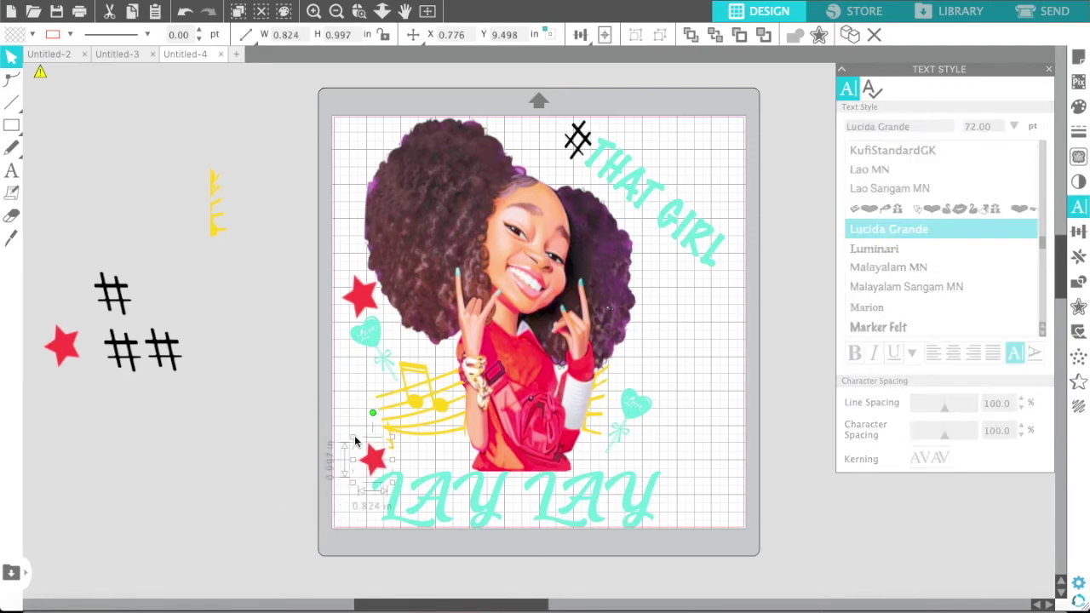
{"action": "left_click_drag", "start_coordinate": [66, 356], "coordinate": [664, 290]}
{"action": "left_click", "coordinate": [272, 317]}
{"action": "left_click", "coordinate": [681, 290]}
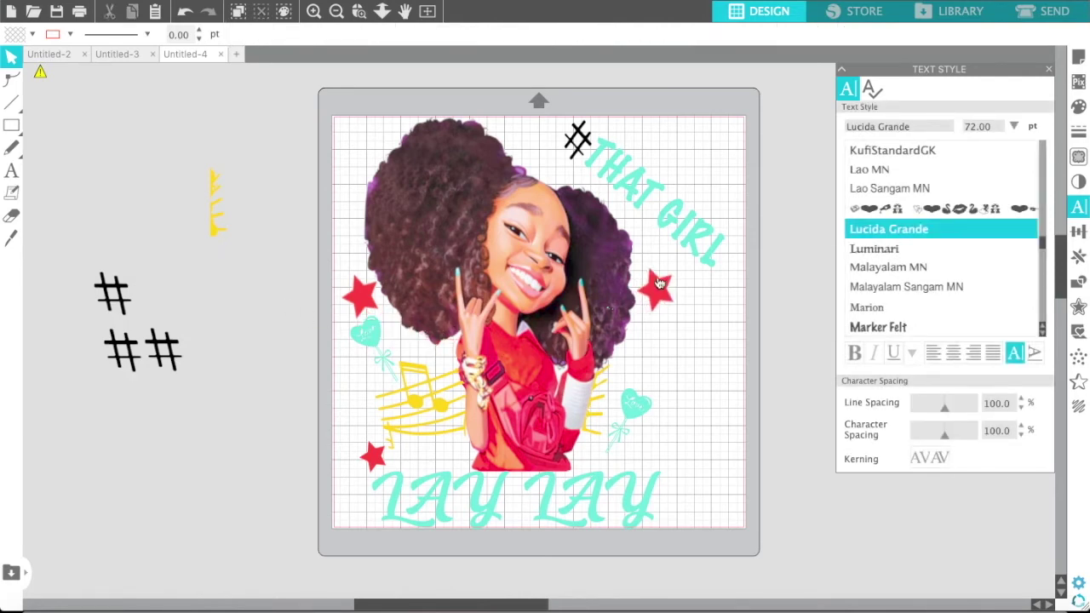
{"action": "left_click", "coordinate": [661, 288]}
{"action": "left_click_drag", "start_coordinate": [655, 237], "coordinate": [683, 245]}
Place another hashtag beneath the right-hand star and delete the leftover yellow staff strip beside the mat.
{"action": "left_click_drag", "start_coordinate": [174, 364], "coordinate": [658, 358]}
{"action": "left_click", "coordinate": [686, 389]}
{"action": "left_click", "coordinate": [659, 355]}
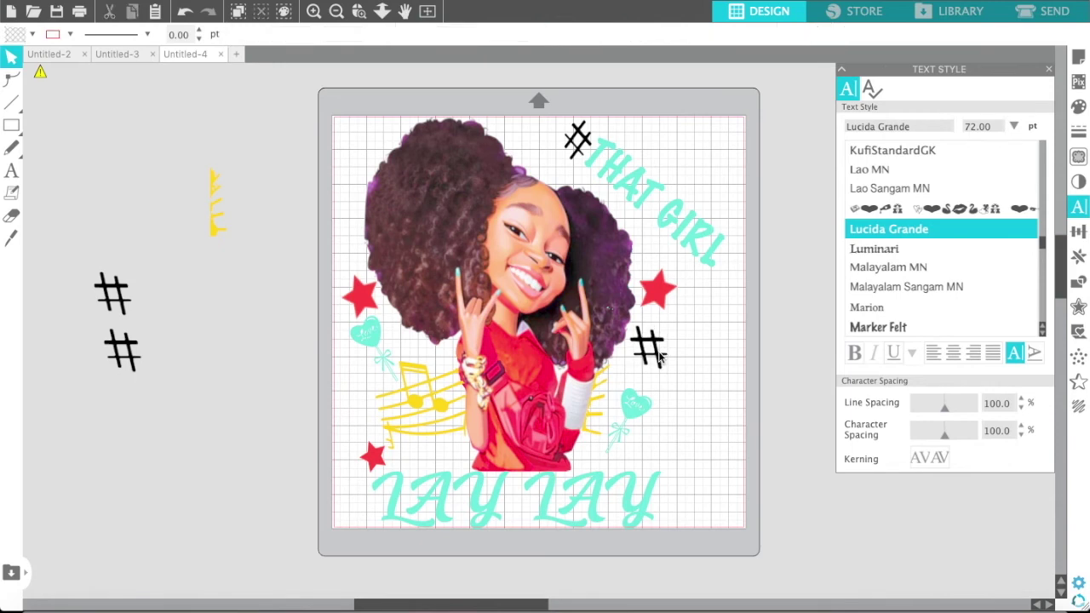
{"action": "right_click", "coordinate": [218, 213]}
{"action": "left_click", "coordinate": [281, 255]}
Move the two left-hand stars, the music notes and the girl image off the cutting mat.
{"action": "left_click_drag", "start_coordinate": [375, 305], "coordinate": [213, 291]}
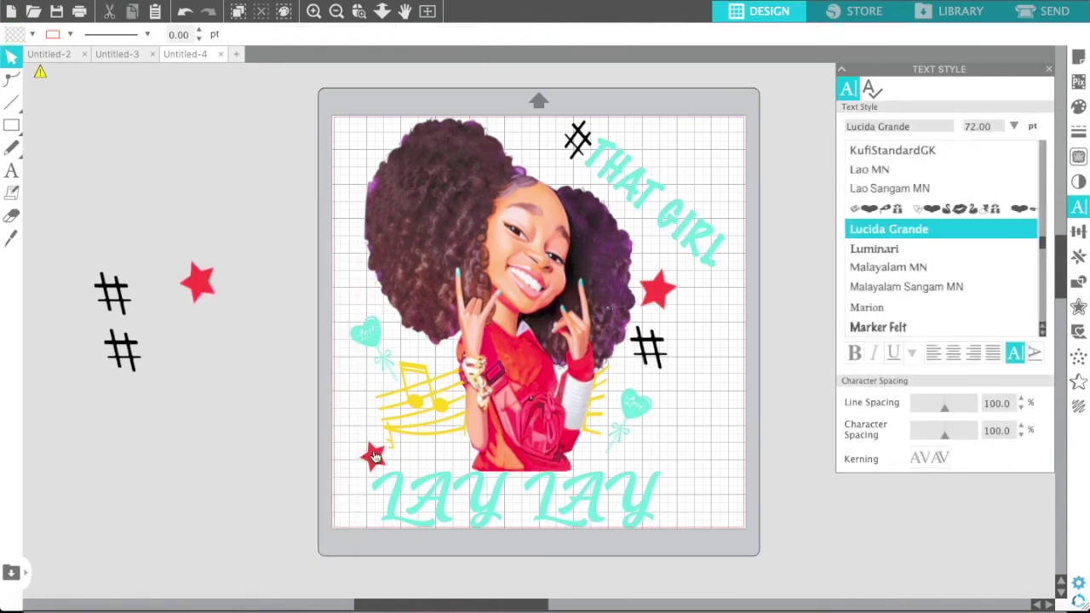
{"action": "left_click_drag", "start_coordinate": [375, 456], "coordinate": [166, 360]}
{"action": "left_click_drag", "start_coordinate": [428, 410], "coordinate": [198, 407]}
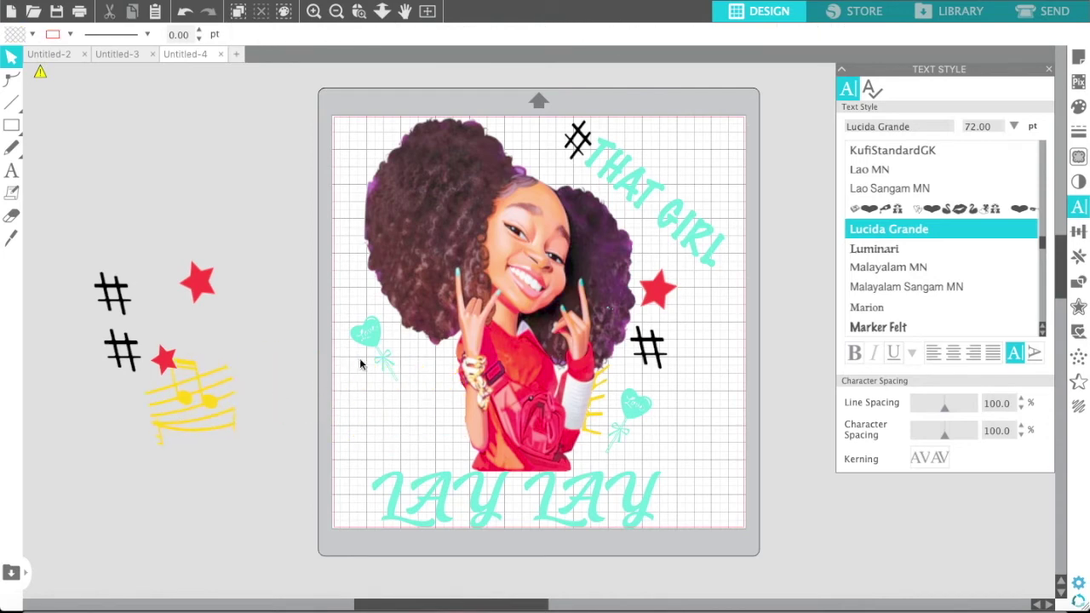
{"action": "left_click_drag", "start_coordinate": [476, 333], "coordinate": [42, 241]}
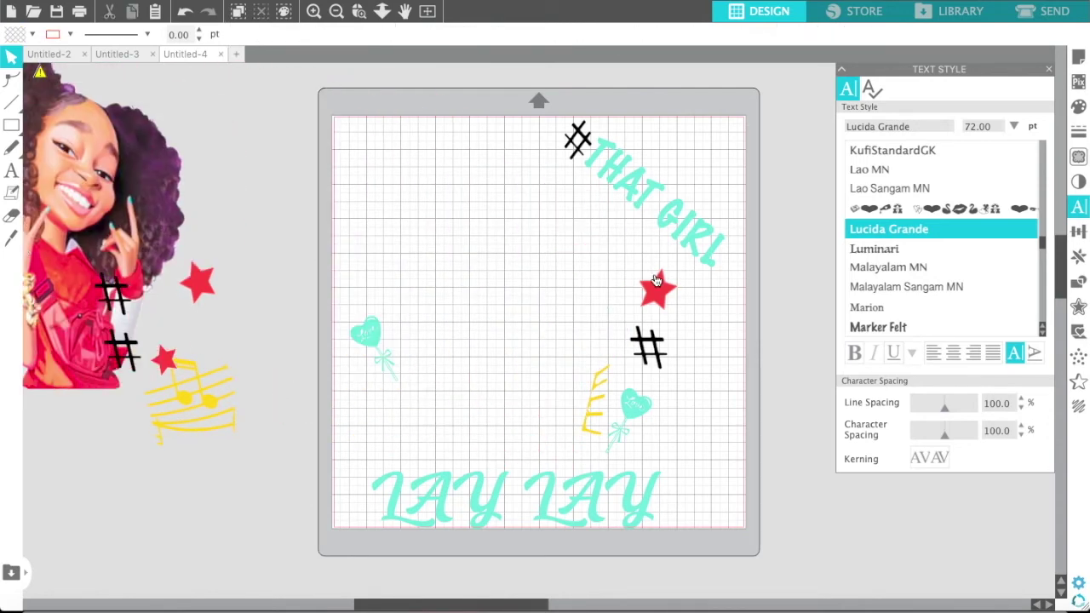
Gather the remaining star, staff-end piece and two hashtags into a cluster and move them together off the mat.
{"action": "left_click_drag", "start_coordinate": [656, 281], "coordinate": [661, 329]}
{"action": "left_click", "coordinate": [700, 384]}
{"action": "left_click_drag", "start_coordinate": [601, 402], "coordinate": [644, 323]}
{"action": "left_click", "coordinate": [700, 384]}
{"action": "left_click_drag", "start_coordinate": [701, 380], "coordinate": [616, 294]}
{"action": "left_click_drag", "start_coordinate": [587, 146], "coordinate": [666, 319]}
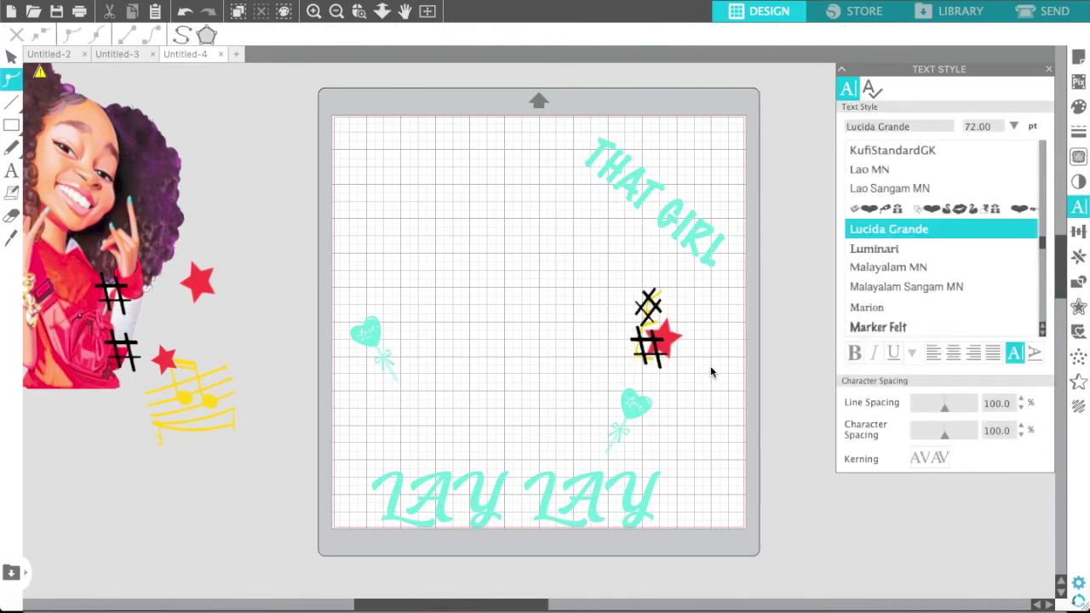
{"action": "left_click_drag", "start_coordinate": [706, 380], "coordinate": [615, 295]}
{"action": "left_click_drag", "start_coordinate": [652, 337], "coordinate": [246, 285]}
Move LAY LAY to the upper part of the mat and flip it horizontally for cutting.
{"action": "left_click_drag", "start_coordinate": [497, 514], "coordinate": [471, 242]}
{"action": "right_click", "coordinate": [474, 242]}
{"action": "left_click", "coordinate": [433, 212]}
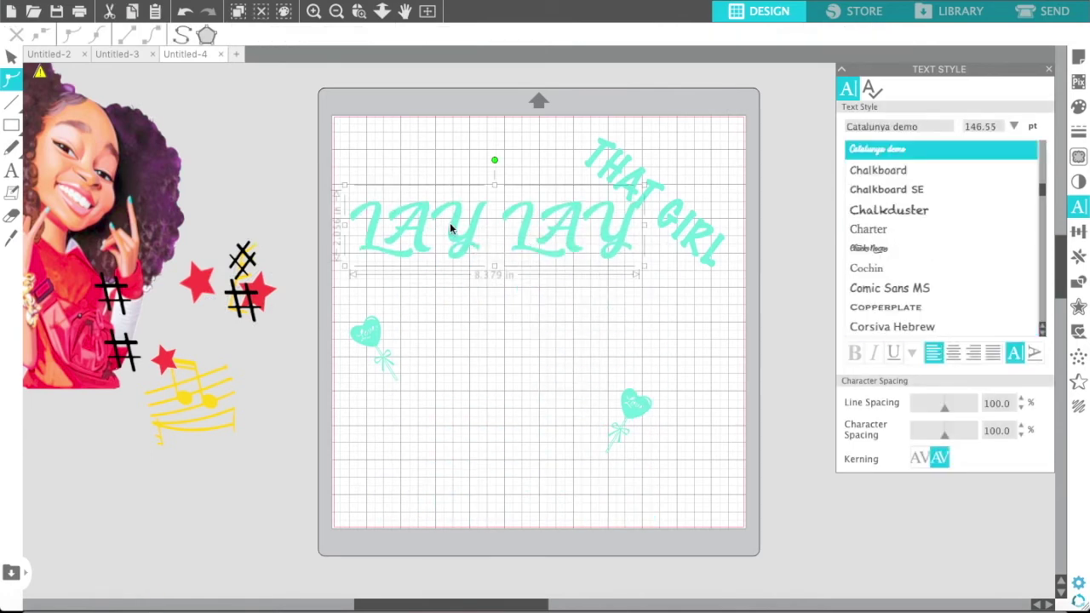
{"action": "left_click", "coordinate": [455, 236]}
{"action": "double_click", "coordinate": [462, 245]}
{"action": "right_click", "coordinate": [468, 238]}
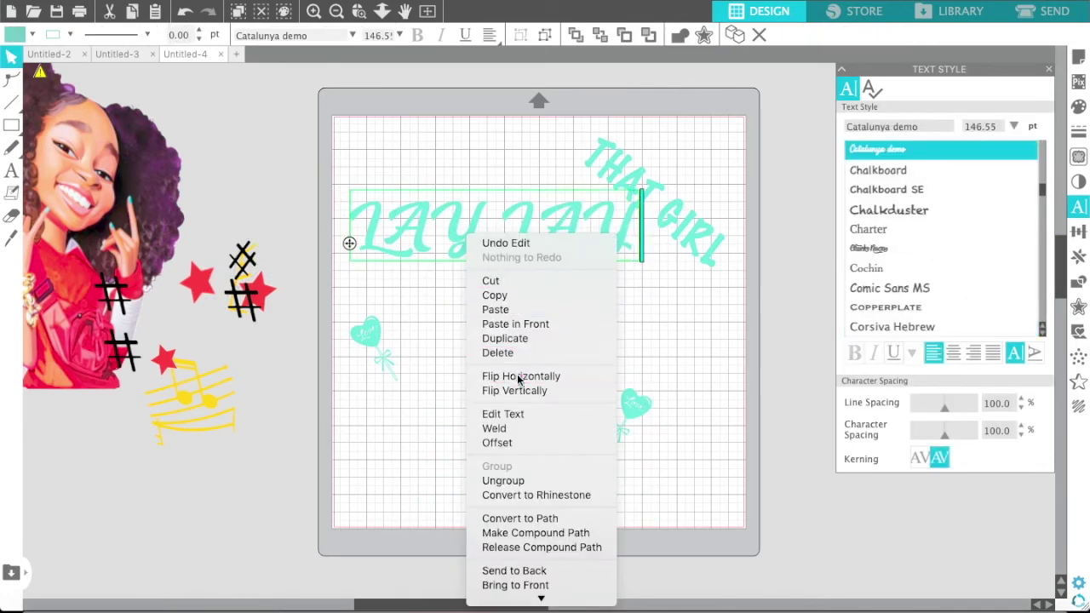
{"action": "left_click", "coordinate": [517, 377]}
Straighten the diagonal THAT GIRL text and move it to the mat's upper-left corner above LAY LAY.
{"action": "left_click", "coordinate": [636, 179]}
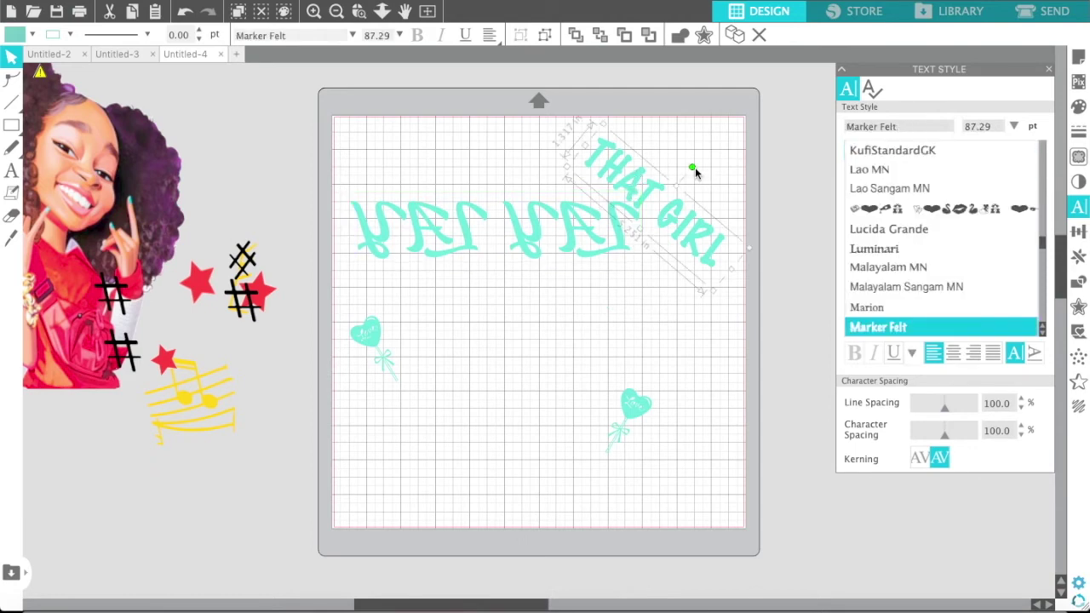
{"action": "left_click_drag", "start_coordinate": [693, 167], "coordinate": [639, 150]}
{"action": "left_click", "coordinate": [641, 151]}
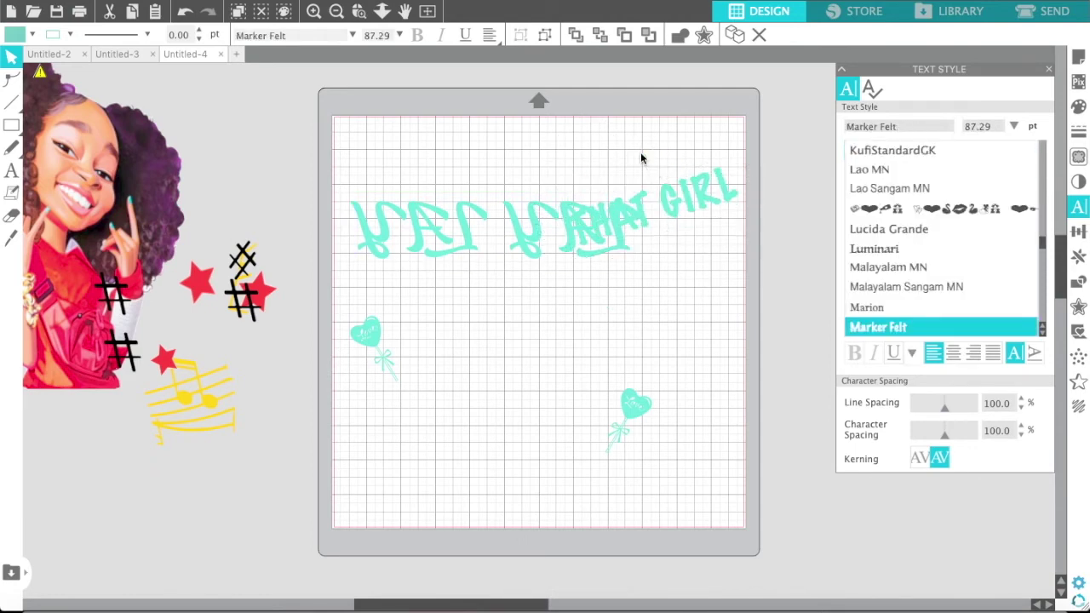
{"action": "mouse_move", "coordinate": [678, 206]}
{"action": "left_mouse_down"}
{"action": "mouse_move", "coordinate": [608, 148]}
{"action": "mouse_move", "coordinate": [594, 152]}
{"action": "left_mouse_up"}
{"action": "left_click_drag", "start_coordinate": [563, 99], "coordinate": [576, 107]}
{"action": "left_click_drag", "start_coordinate": [559, 168], "coordinate": [413, 163]}
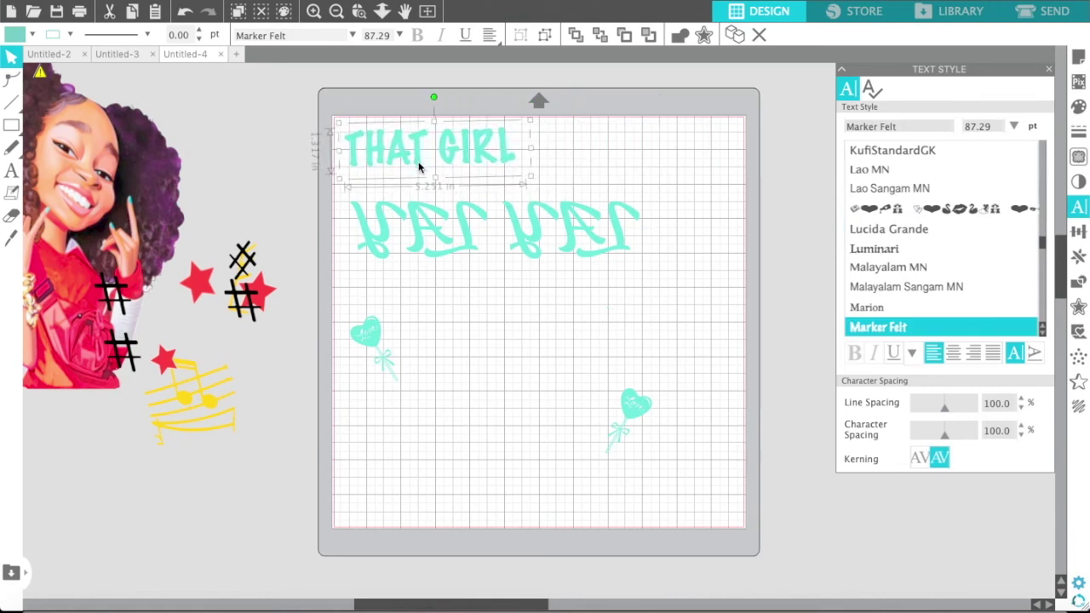
Tighten the spacing by moving THAT GIRL nearer the mat's corner and the mirrored LAY LAY directly beneath it.
{"action": "left_click_drag", "start_coordinate": [437, 234], "coordinate": [422, 199]}
{"action": "left_click_drag", "start_coordinate": [467, 158], "coordinate": [462, 153]}
{"action": "left_click_drag", "start_coordinate": [457, 195], "coordinate": [455, 191]}
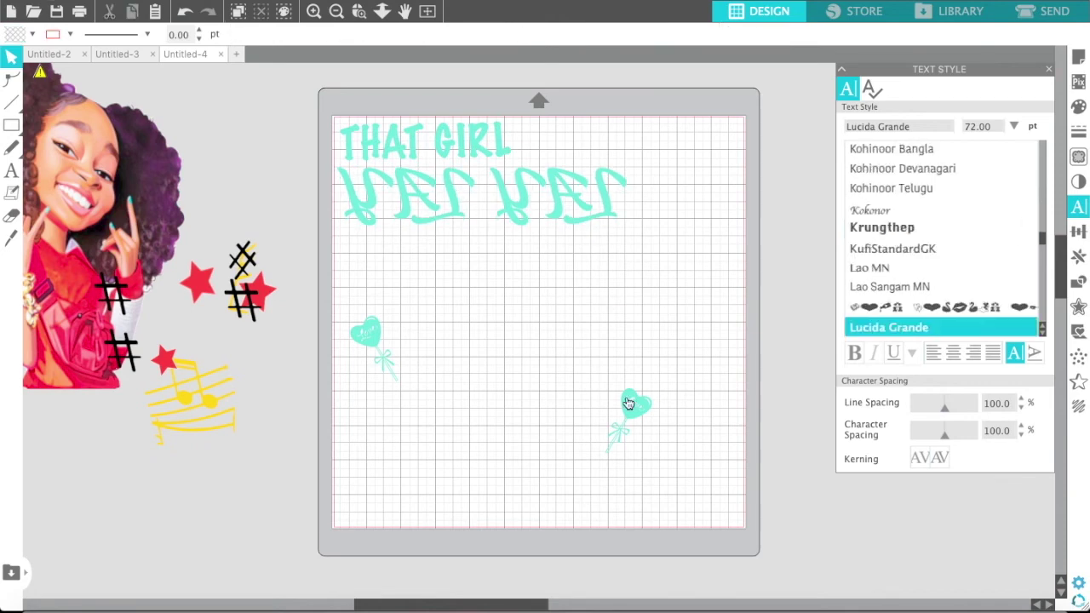
Rotate both teal heart balloons to lie horizontally and line them up one after the other beside THAT GIRL.
{"action": "left_click_drag", "start_coordinate": [373, 345], "coordinate": [594, 152]}
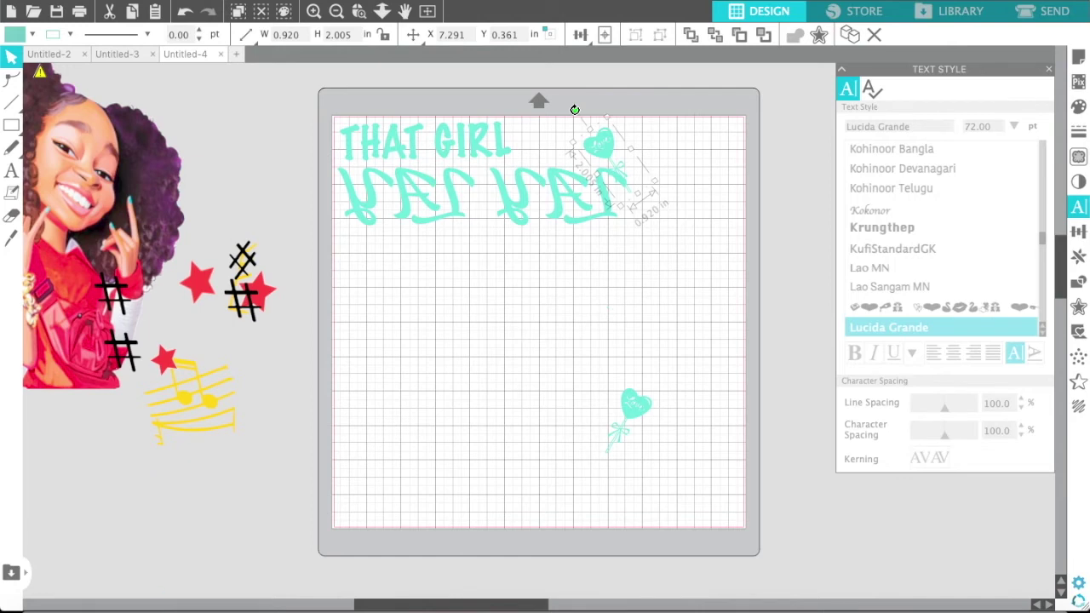
{"action": "left_click_drag", "start_coordinate": [603, 139], "coordinate": [540, 140]}
{"action": "left_click", "coordinate": [641, 415]}
{"action": "left_click_drag", "start_coordinate": [641, 417], "coordinate": [657, 176]}
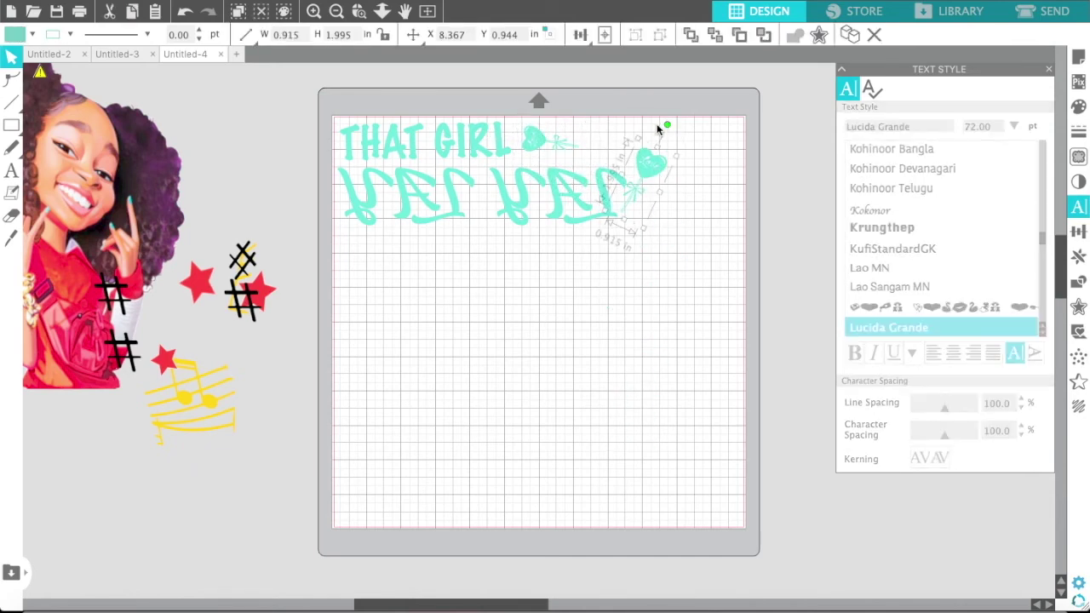
{"action": "left_click_drag", "start_coordinate": [658, 128], "coordinate": [601, 133]}
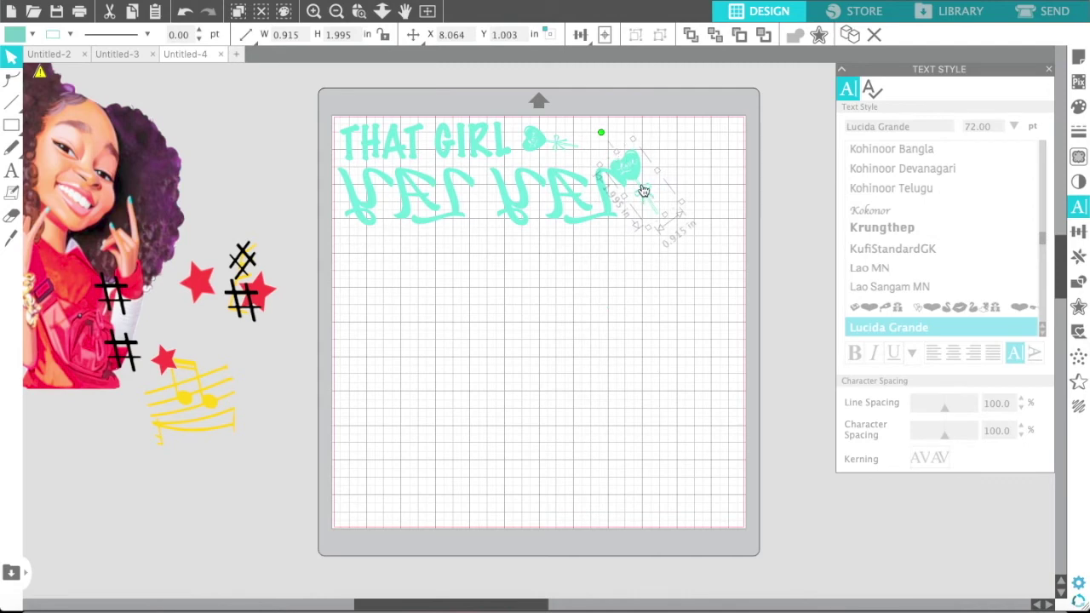
{"action": "left_click_drag", "start_coordinate": [634, 138], "coordinate": [653, 161]}
{"action": "left_click_drag", "start_coordinate": [642, 177], "coordinate": [598, 143]}
Enlarge the mirrored LAY LAY text proportionally to about 9.025 in wide and 2.215 in high.
{"action": "left_click", "coordinate": [597, 205]}
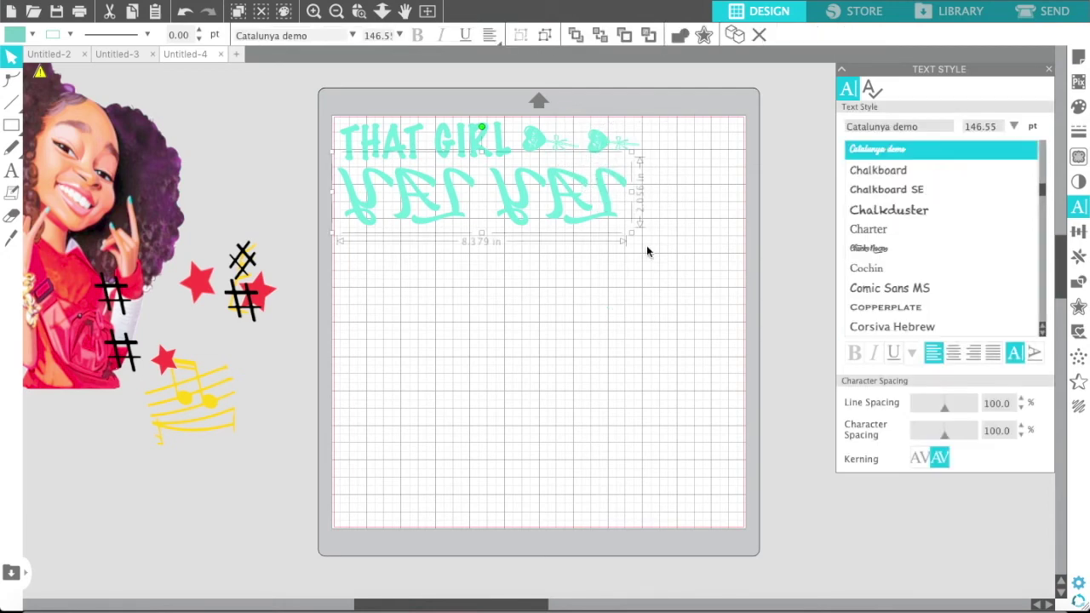
{"action": "left_click_drag", "start_coordinate": [633, 240], "coordinate": [655, 235]}
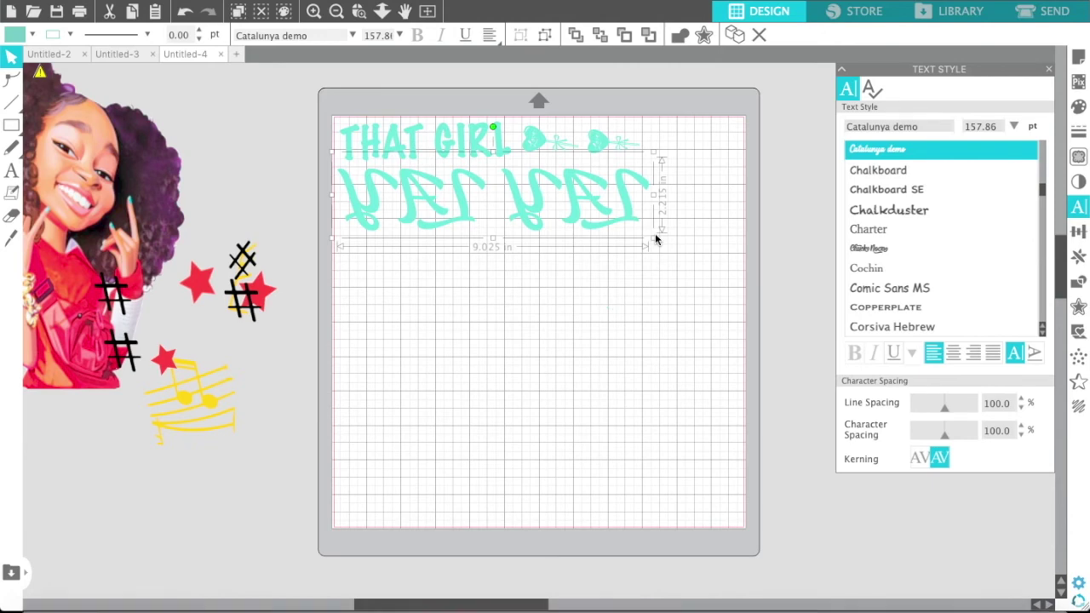
In the send settings, look up glitter materials, set the cut material to Vinyl, Matte, and return to the design.
{"action": "left_click", "coordinate": [1060, 12]}
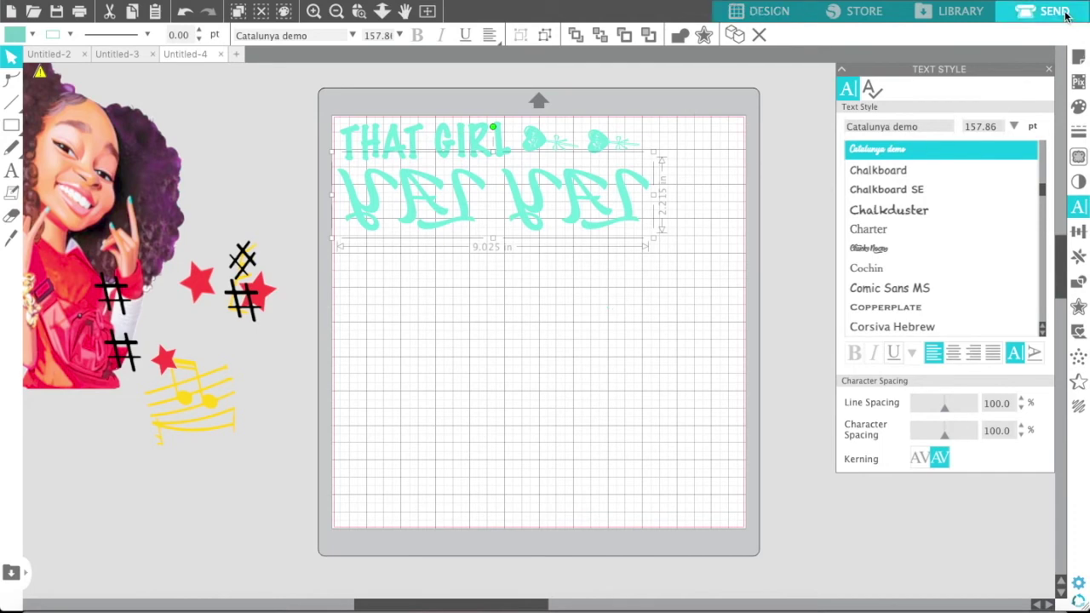
{"action": "left_click", "coordinate": [1064, 66]}
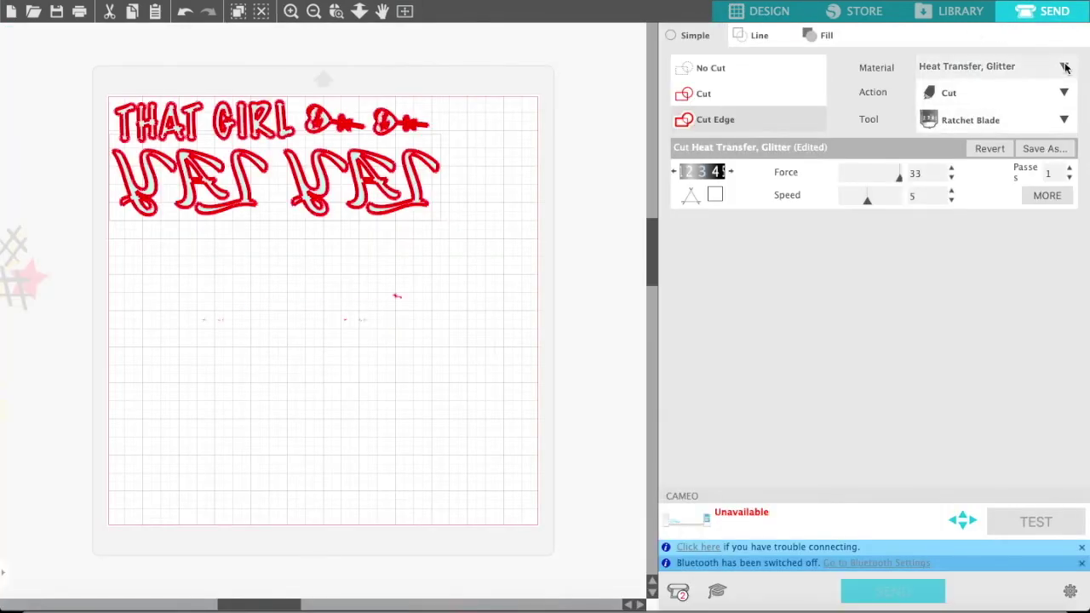
{"action": "type", "text": "gli"}
{"action": "left_click", "coordinate": [1068, 95]}
{"action": "type", "text": "Vi"}
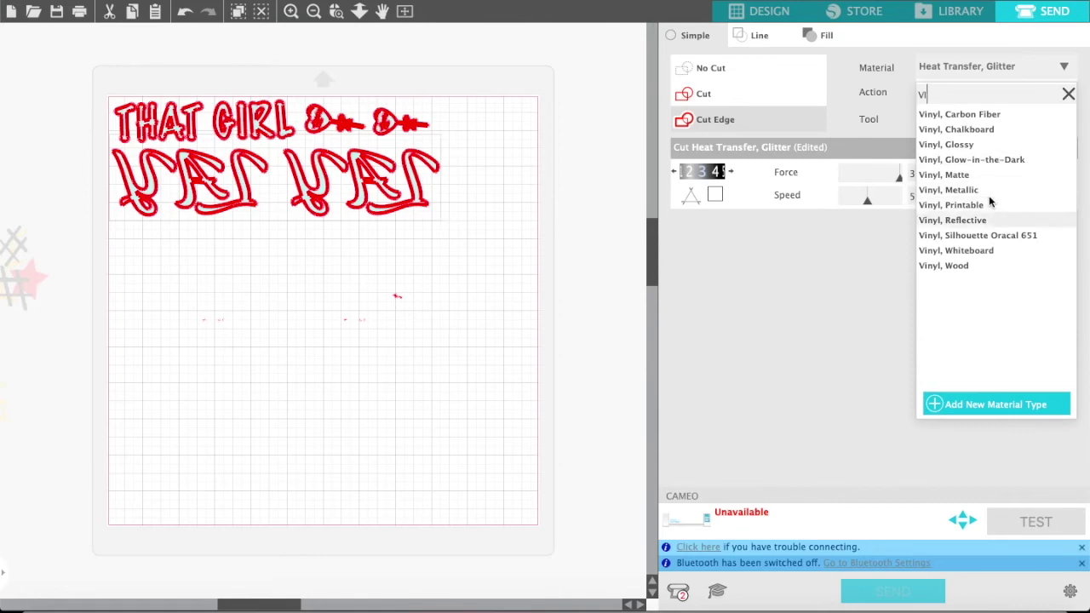
{"action": "left_click", "coordinate": [971, 174]}
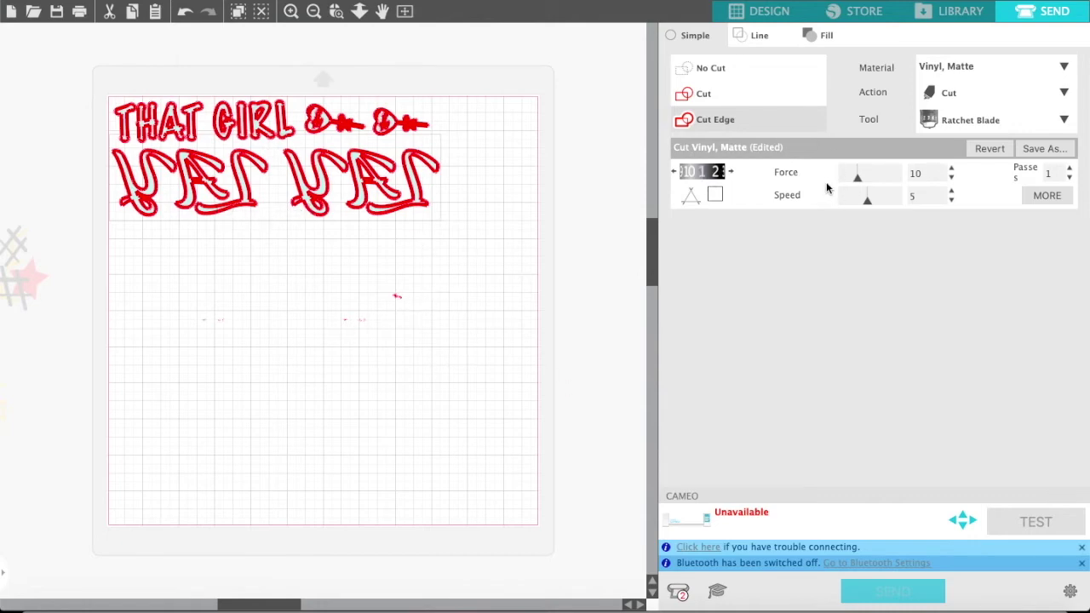
{"action": "left_click", "coordinate": [767, 10]}
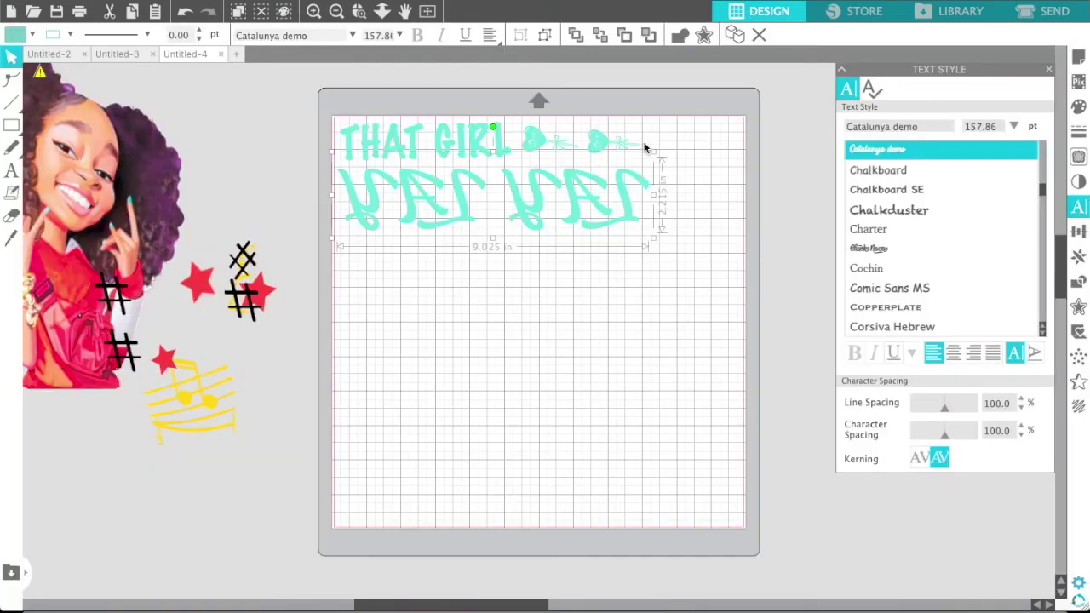